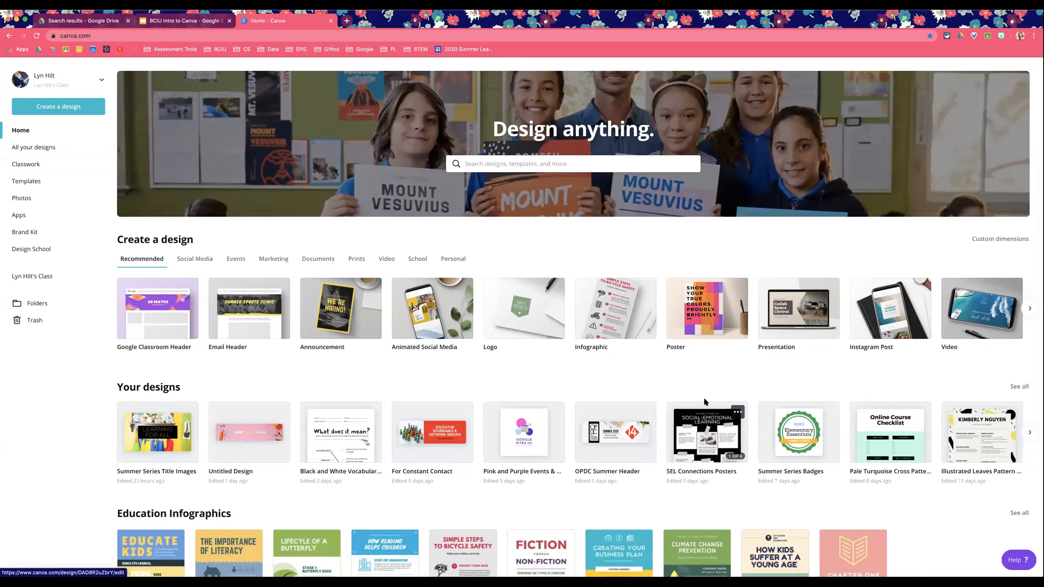
pyautogui.scroll(-5, 703, 397)
pyautogui.scroll(-2, 498, 428)
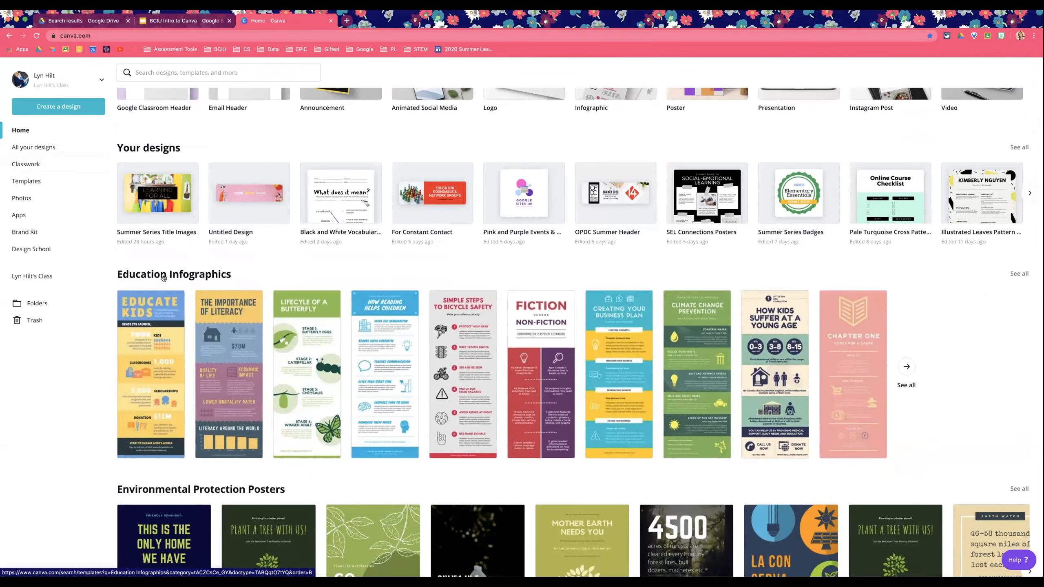
pyautogui.scroll(1, 775, 411)
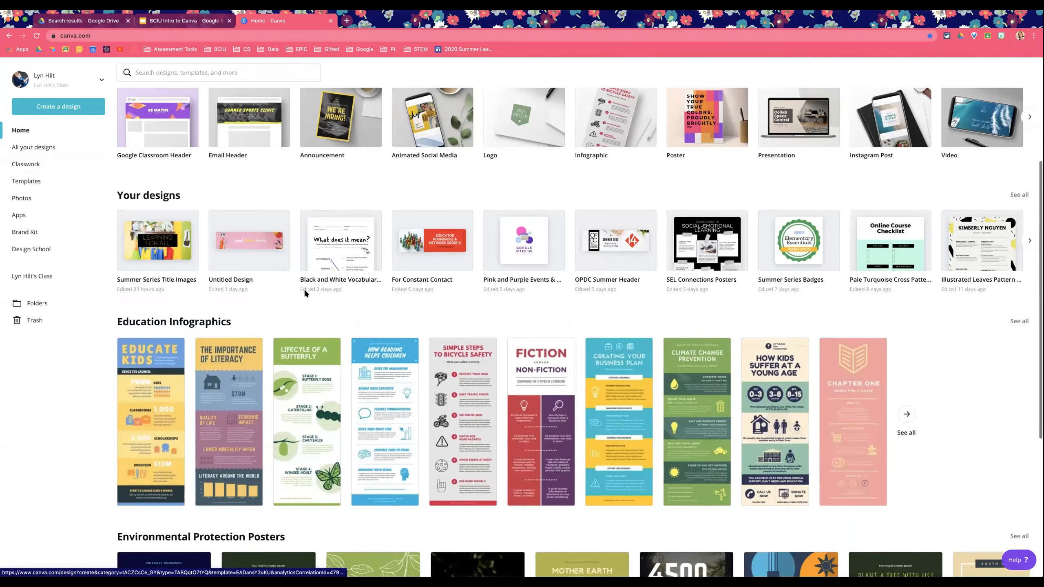
pyautogui.scroll(5, 922, 401)
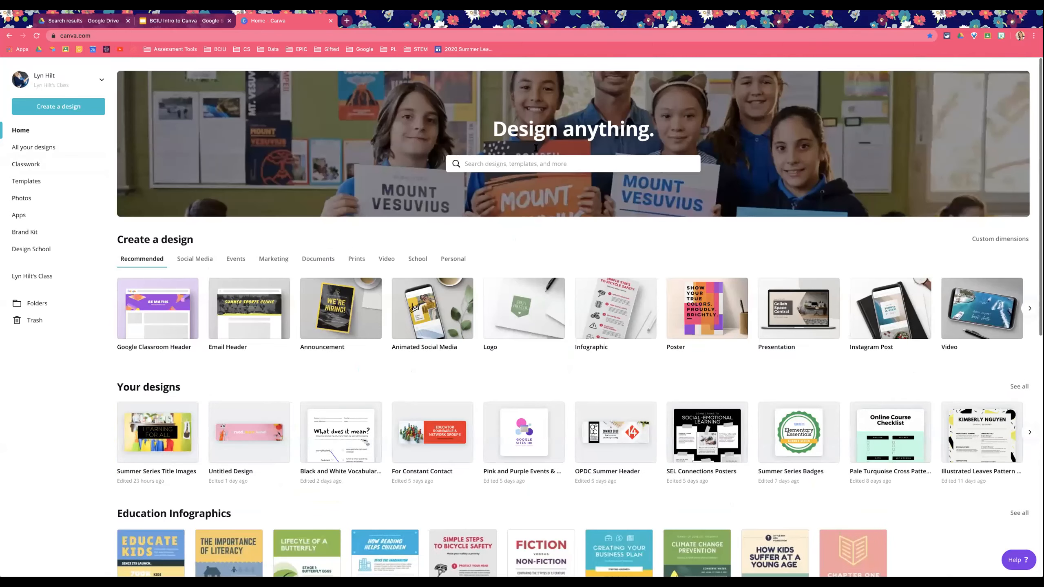
# Step: Search the design templates for pool party
pyautogui.click(469, 164)
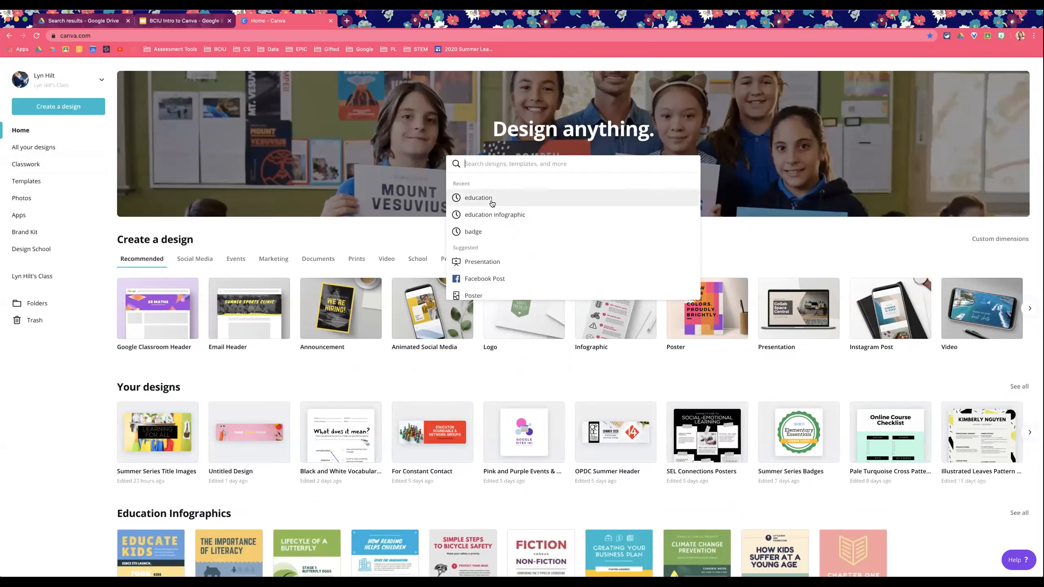
pyautogui.scroll(-3, 541, 202)
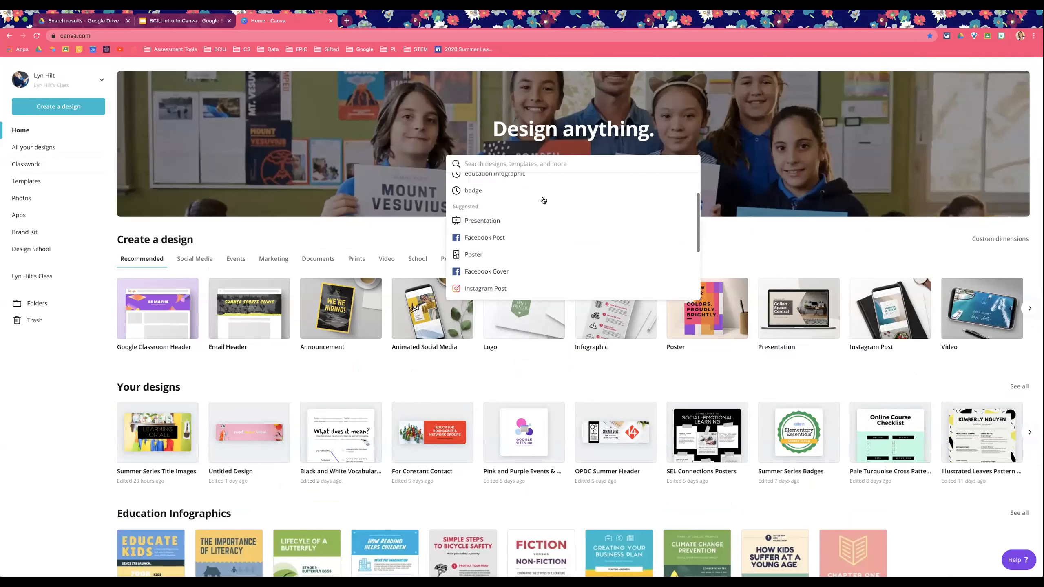
pyautogui.scroll(-3, 537, 217)
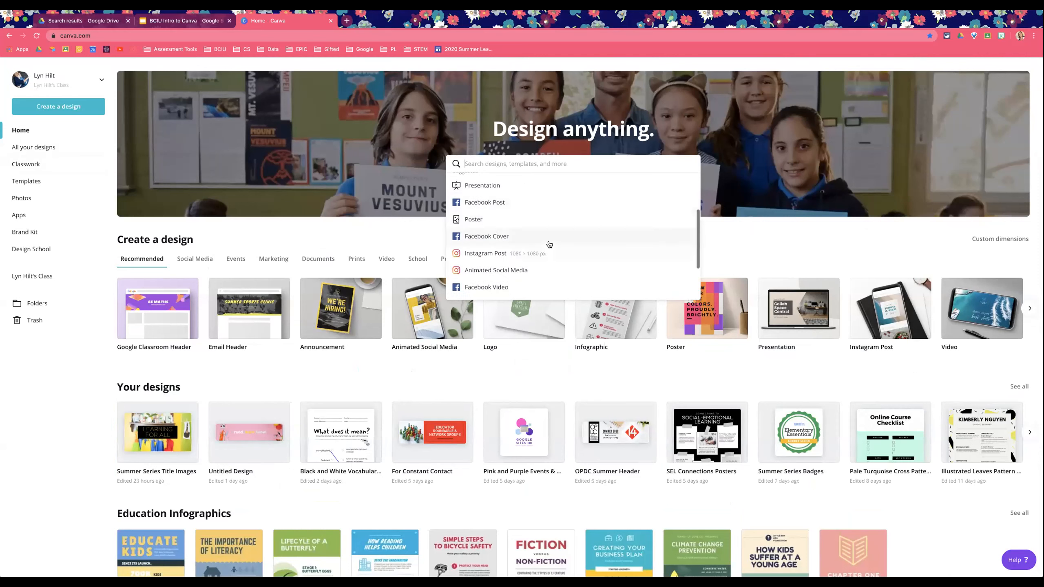
pyautogui.scroll(-2, 555, 240)
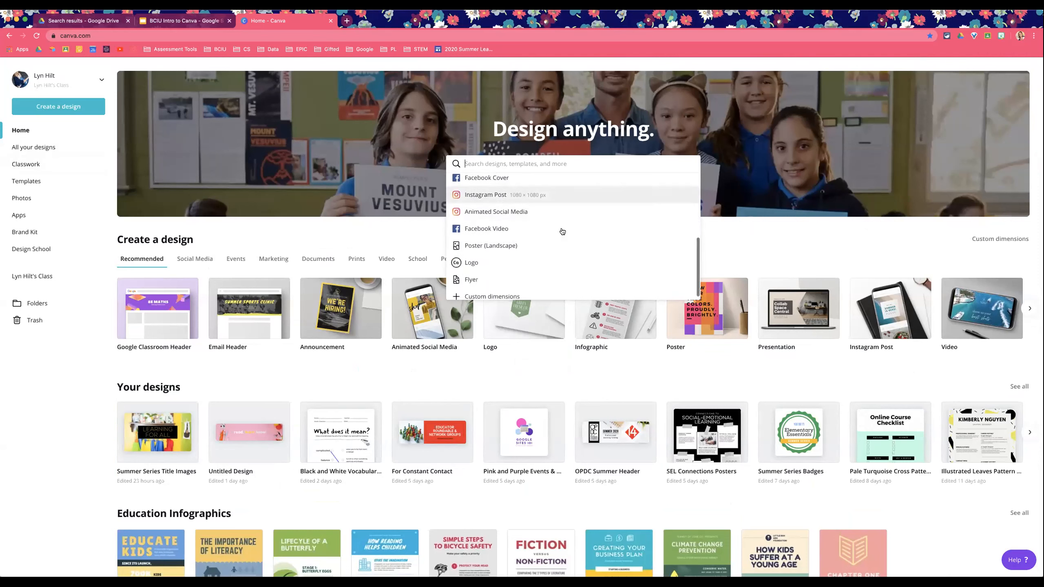
pyautogui.scroll(8, 563, 243)
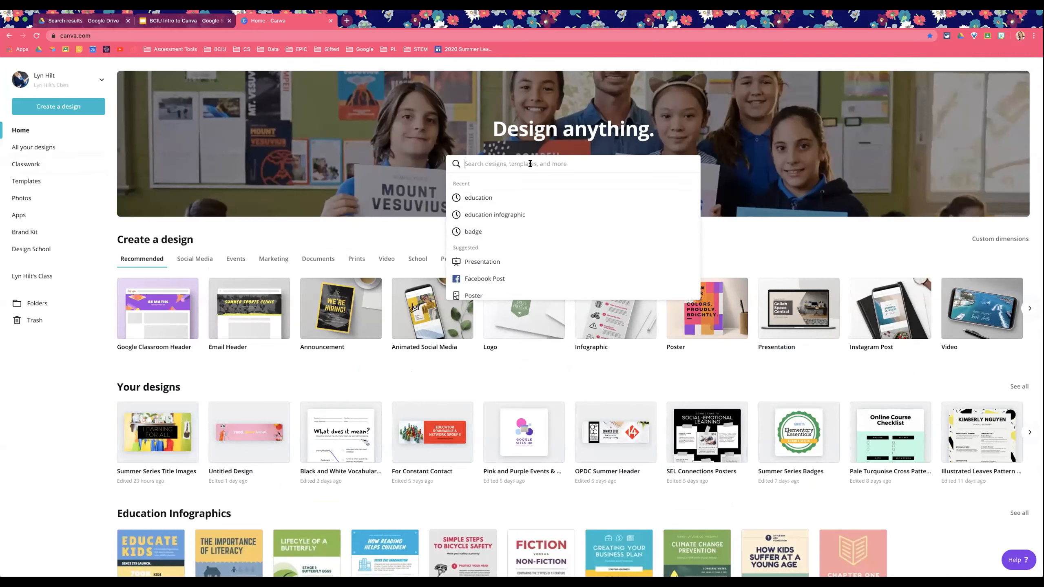
pyautogui.press('Escape')
pyautogui.write('pool')
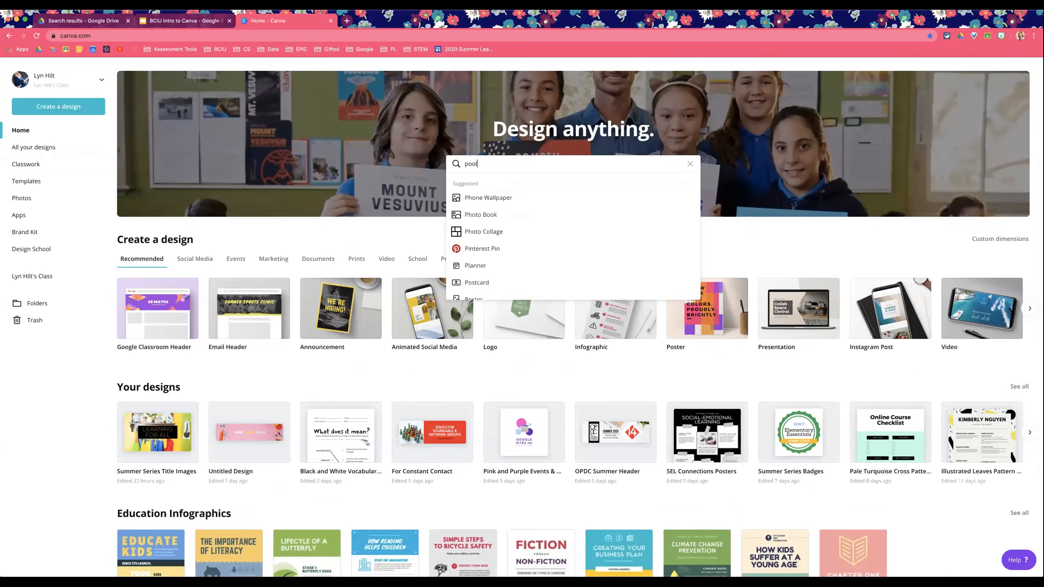
pyautogui.write(' party')
pyautogui.press('Return')
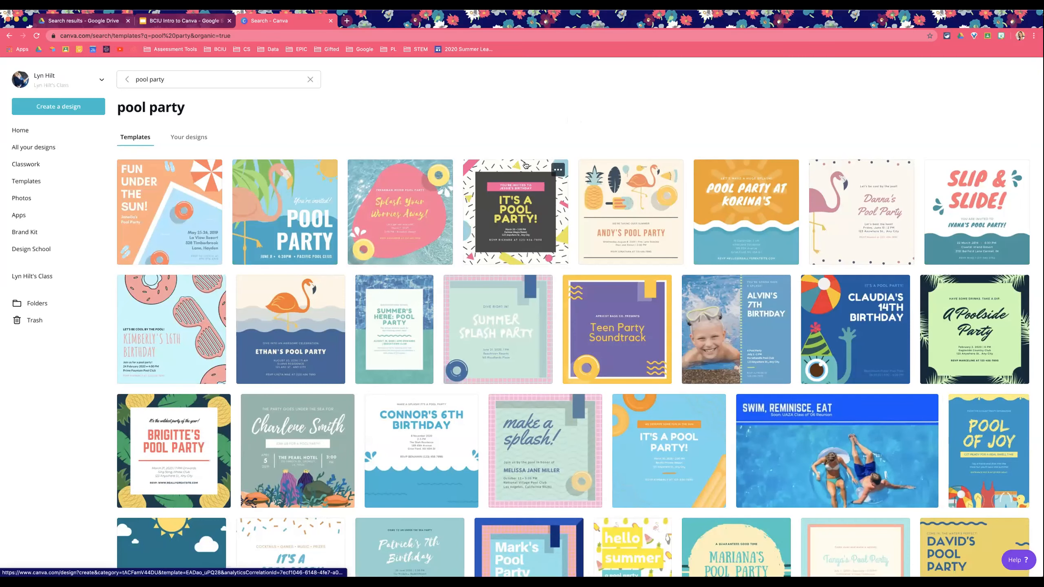
# Step: Open the 'A Pool Party with The Taylor Cousins' banner template in the editor
pyautogui.scroll(-3, 524, 165)
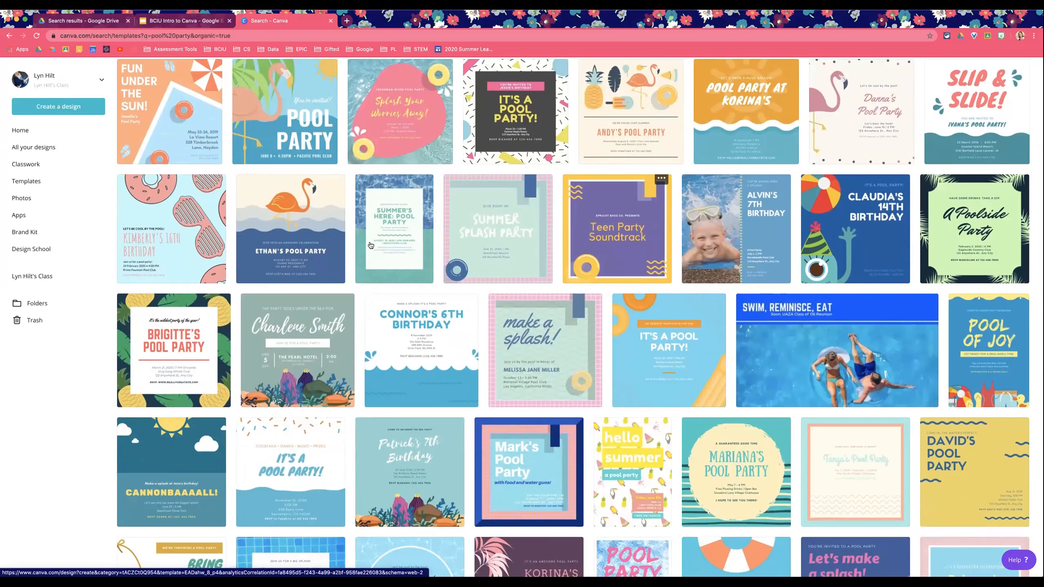
pyautogui.scroll(-1, 370, 246)
pyautogui.scroll(-1, 361, 247)
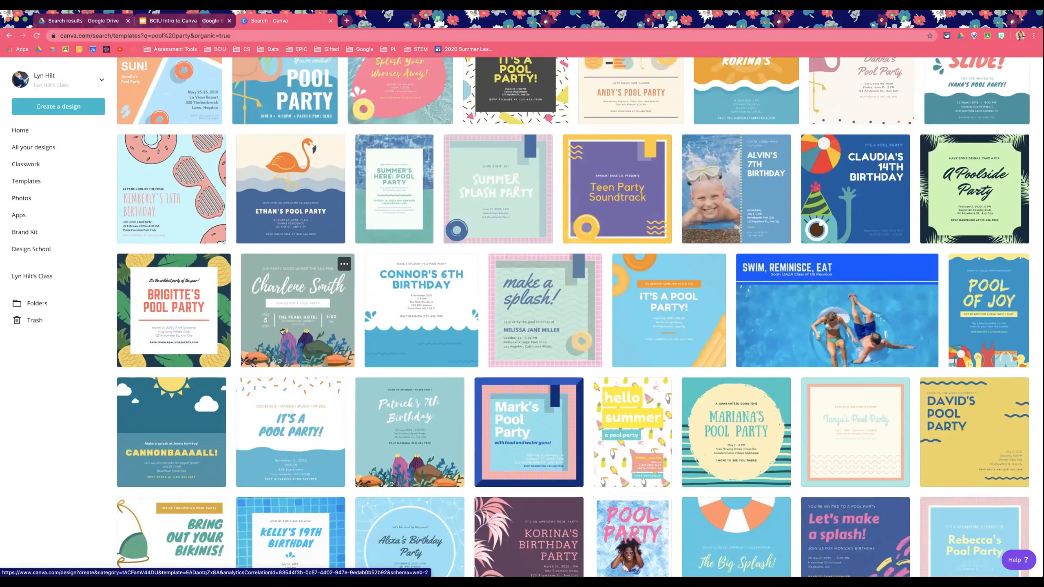
pyautogui.scroll(-2, 247, 267)
pyautogui.scroll(-2, 188, 279)
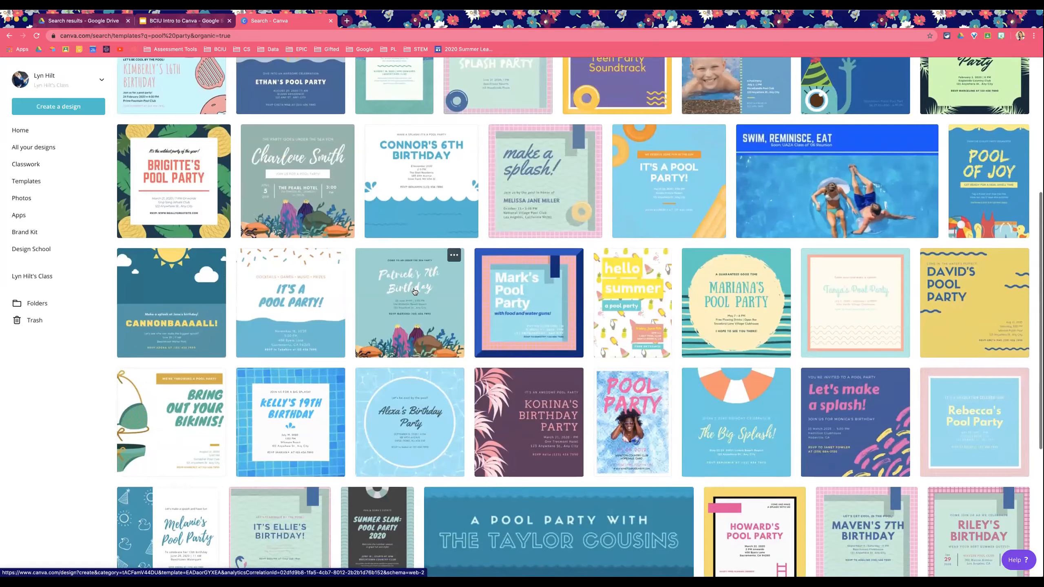
pyautogui.scroll(-2, 497, 293)
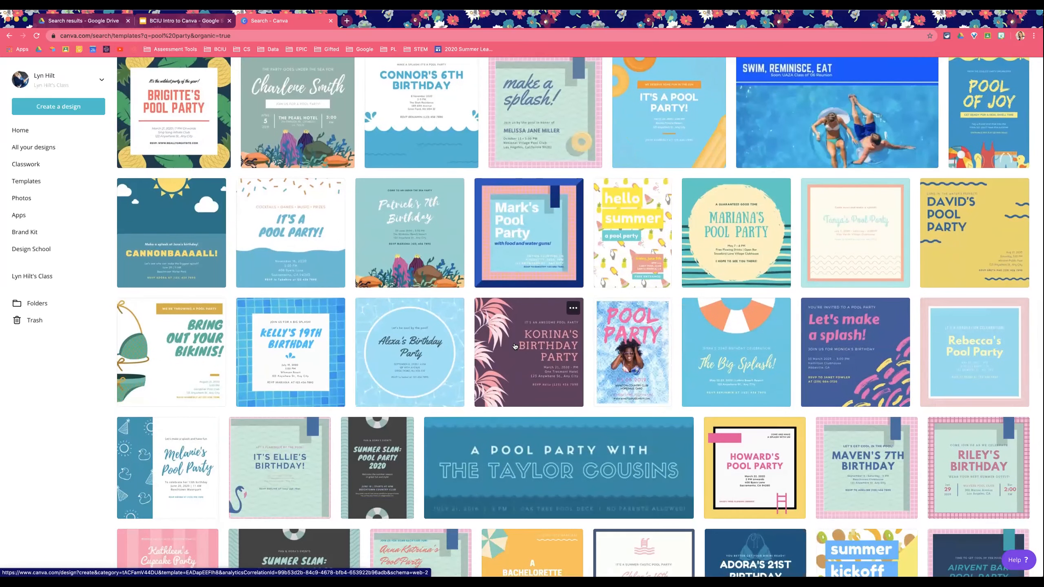
pyautogui.scroll(-1, 540, 406)
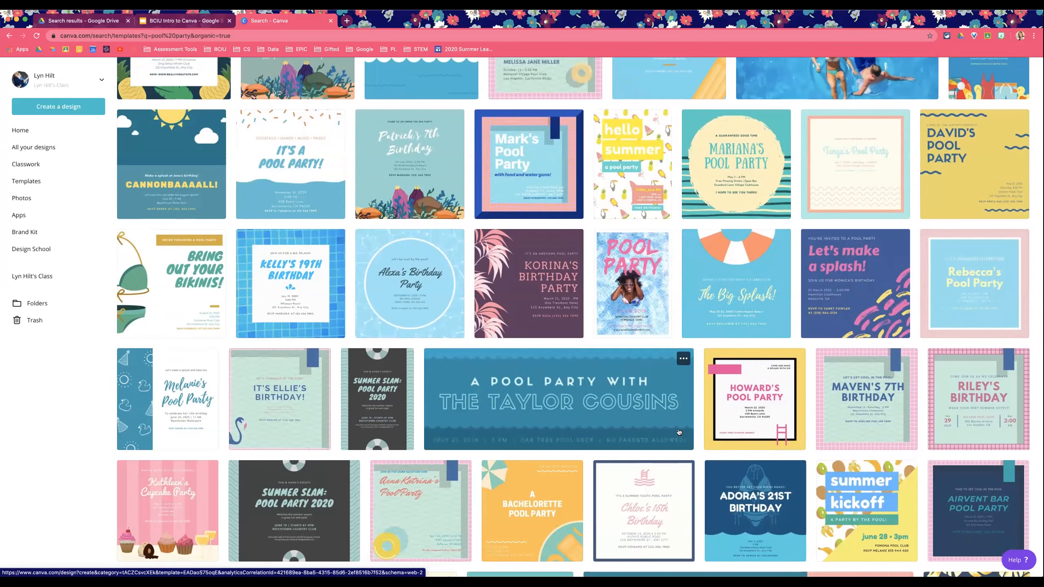
pyautogui.click(496, 396)
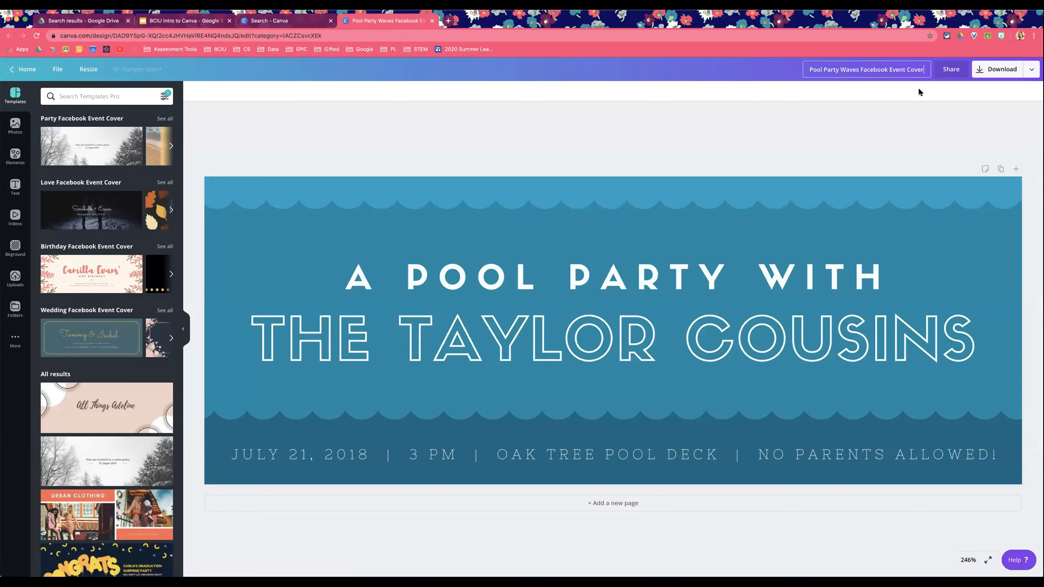
pyautogui.click(909, 68)
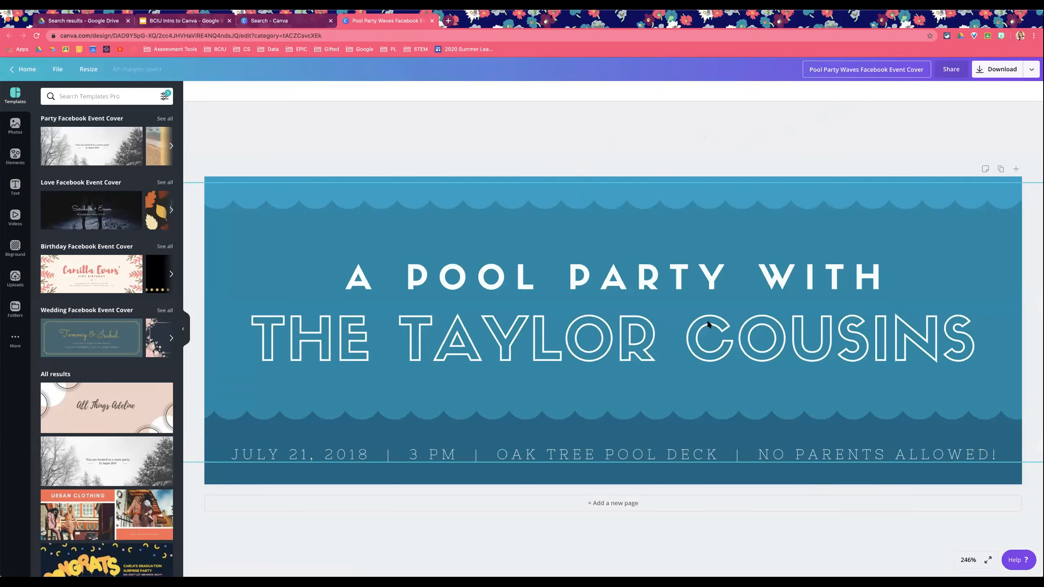
# Step: Return to the pool party search results and browse through more templates
pyautogui.click(267, 19)
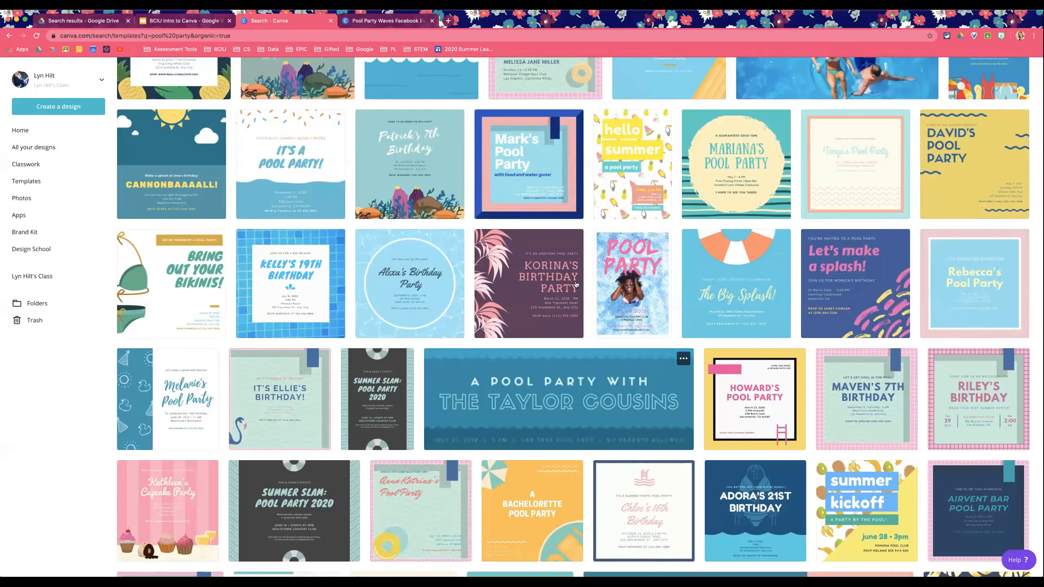
pyautogui.scroll(-6, 649, 325)
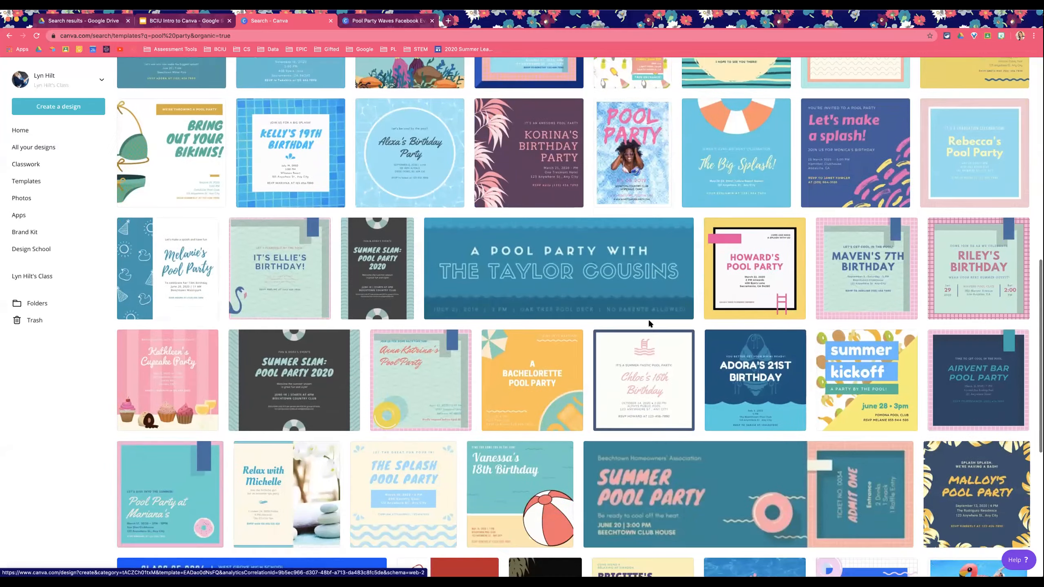
pyautogui.scroll(-1, 649, 324)
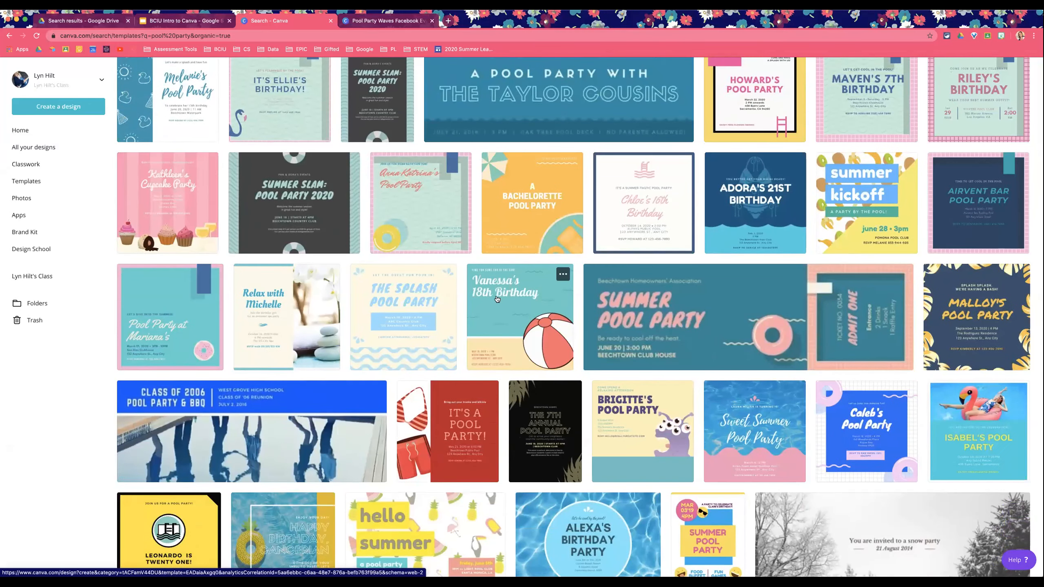
pyautogui.scroll(-4, 420, 250)
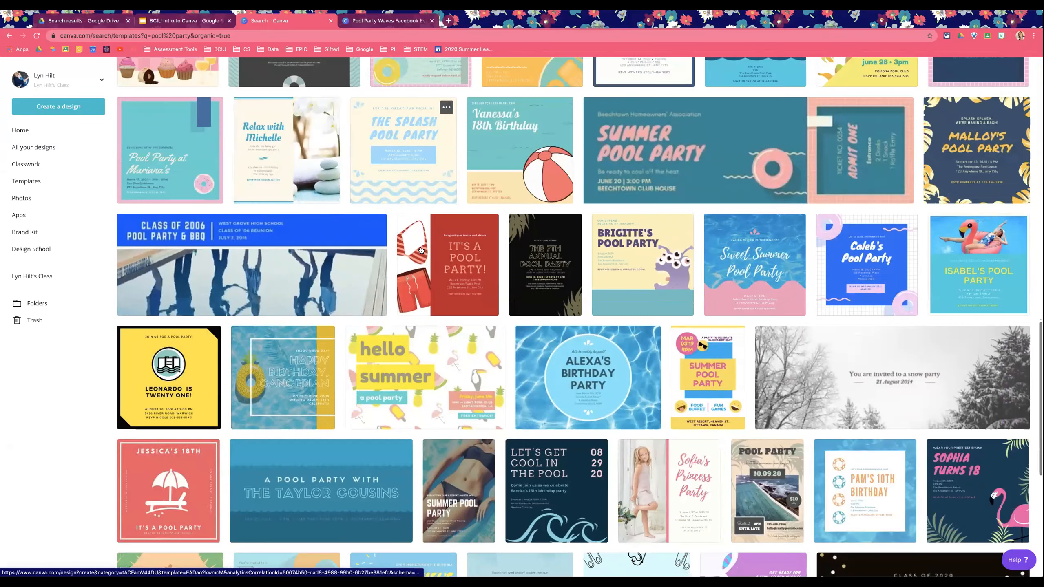
pyautogui.scroll(-2, 575, 280)
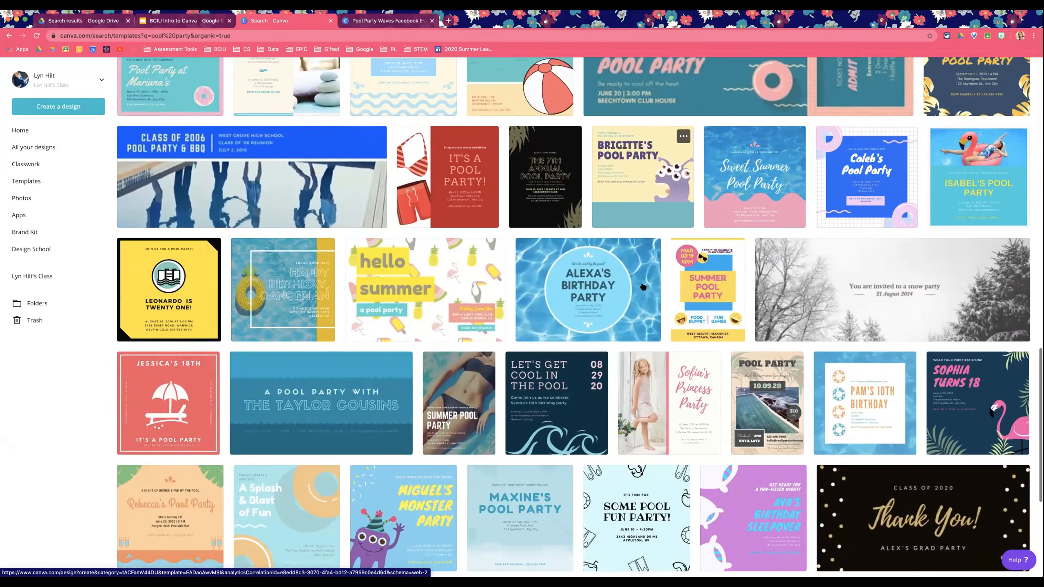
pyautogui.scroll(-6, 643, 287)
pyautogui.scroll(-3, 642, 286)
pyautogui.scroll(20, 642, 287)
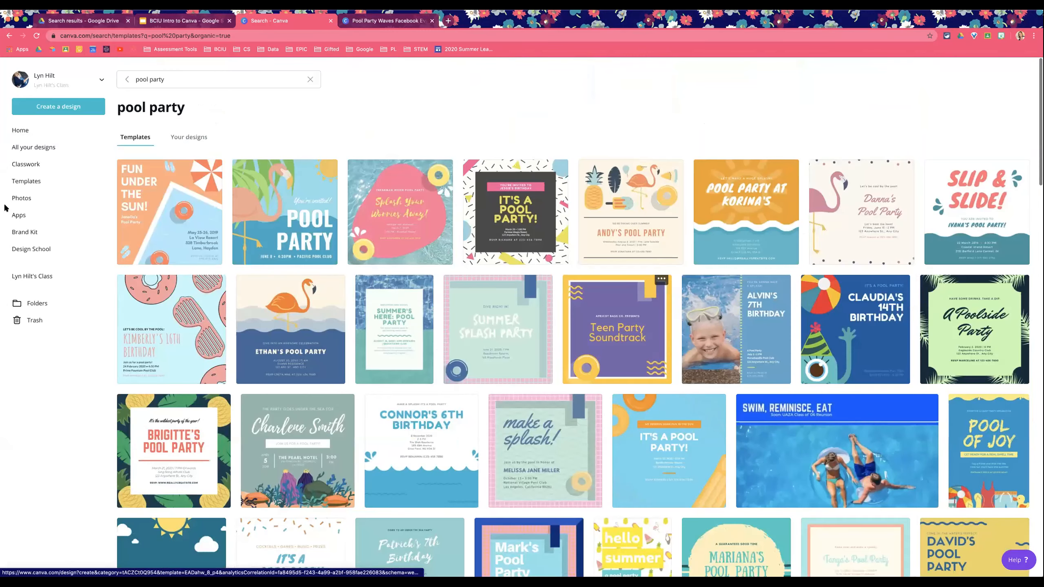
# Step: Open the Templates page and go to the Brochures category
pyautogui.click(36, 181)
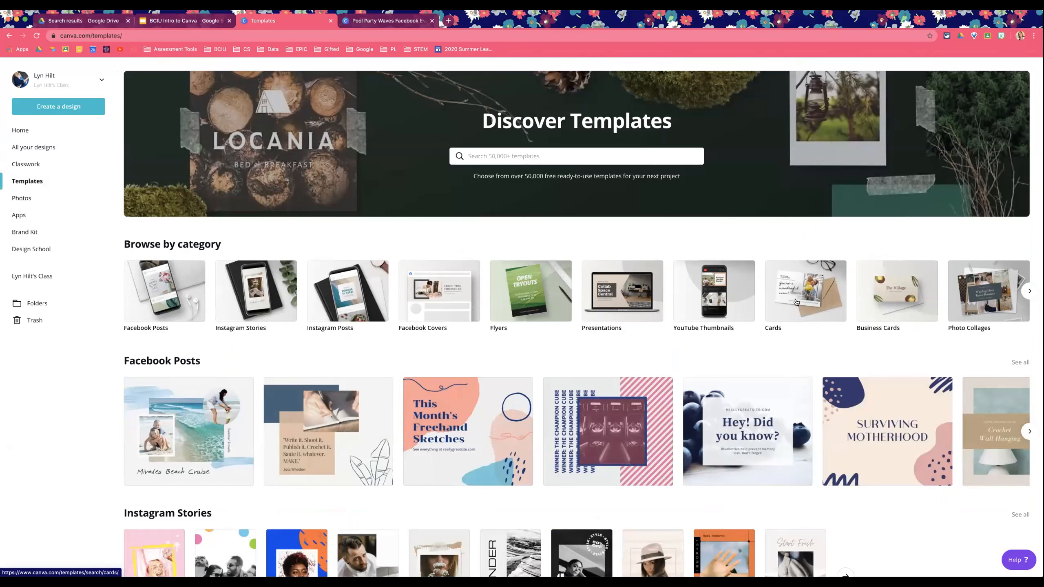
pyautogui.click(1028, 291)
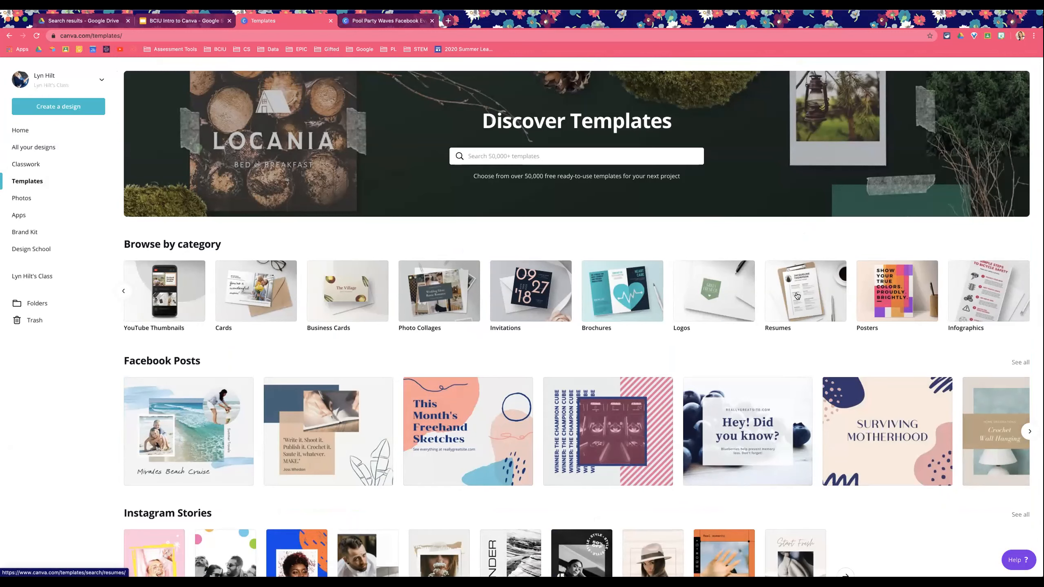
pyautogui.click(613, 295)
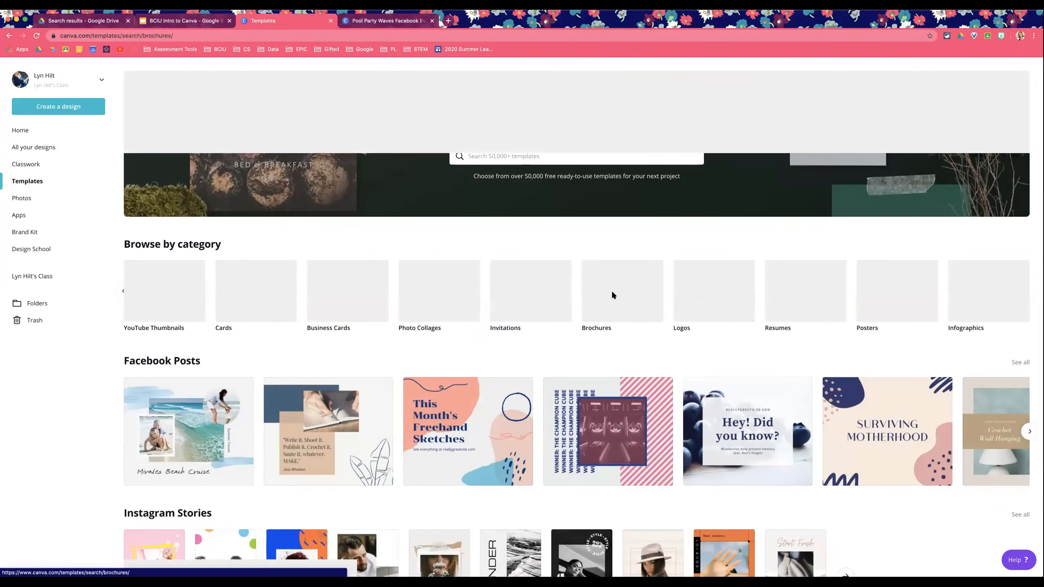
# Step: Browse the brochure templates and preview the Blue and Salmon Photo Corporate Trifold Brochure
pyautogui.scroll(-6, 720, 331)
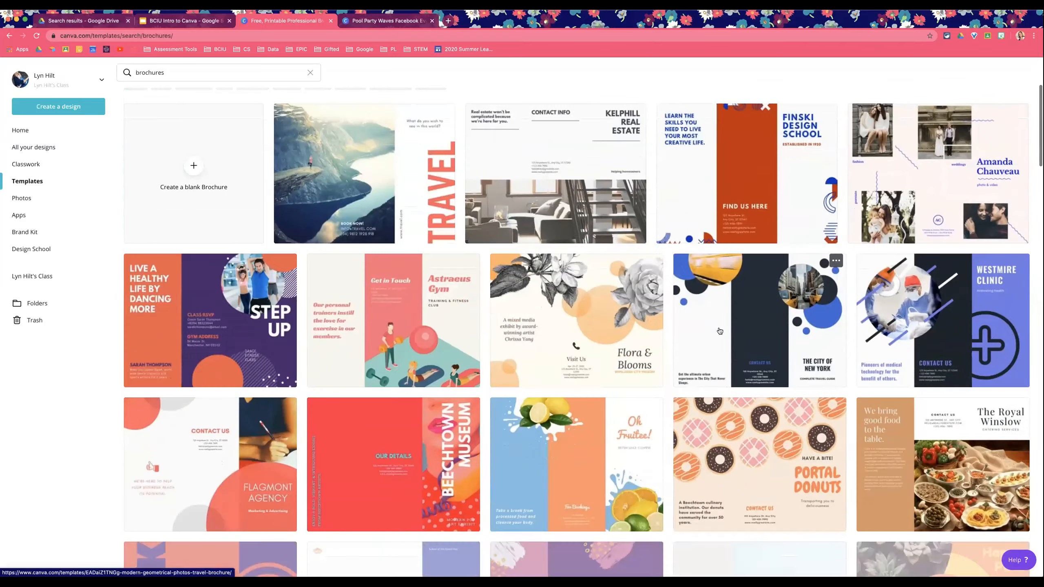
pyautogui.scroll(-8, 719, 331)
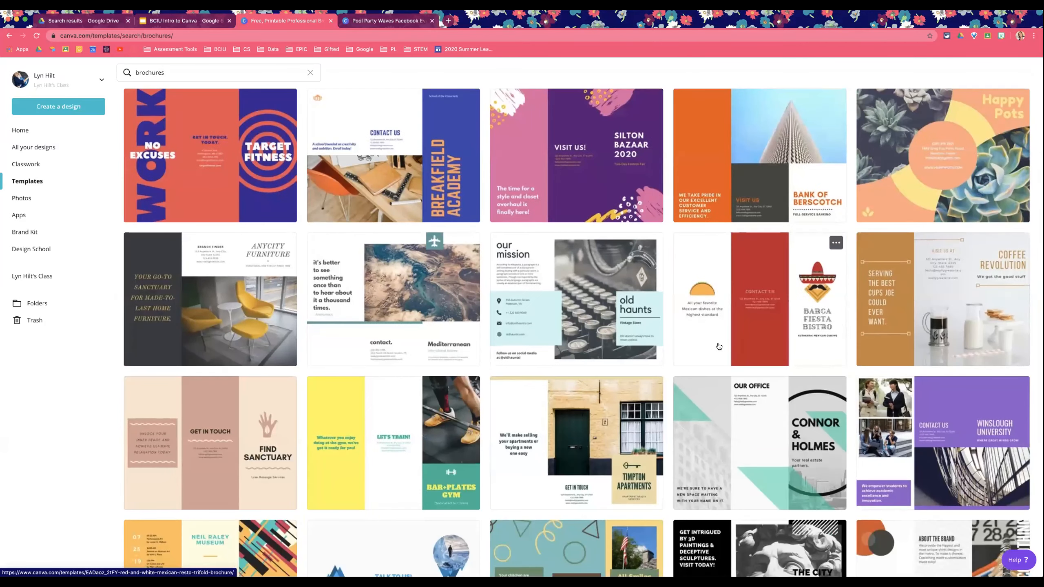
pyautogui.scroll(-3, 706, 374)
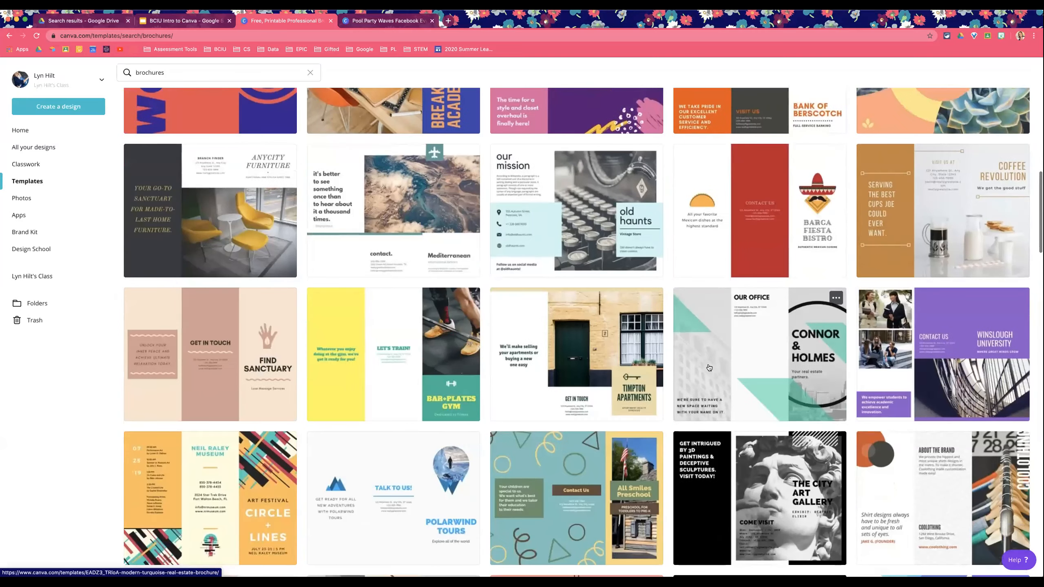
pyautogui.scroll(-4, 709, 367)
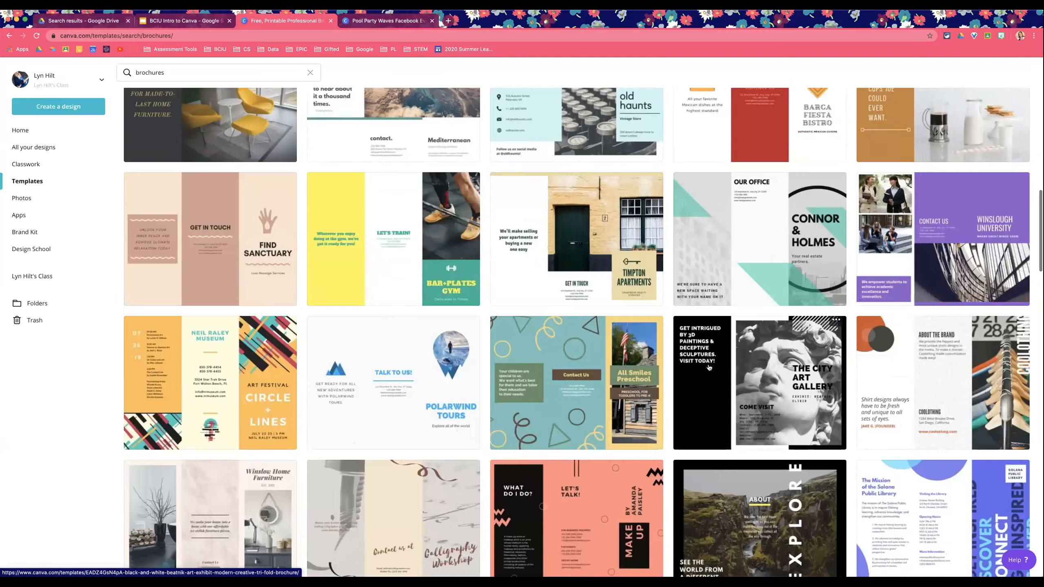
pyautogui.scroll(-1, 708, 368)
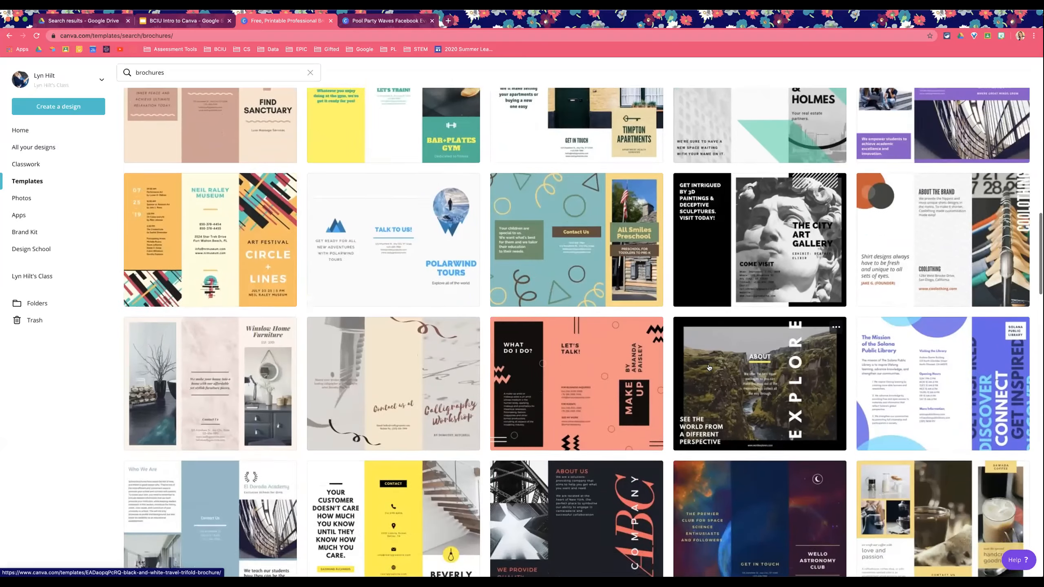
pyautogui.scroll(-5, 709, 366)
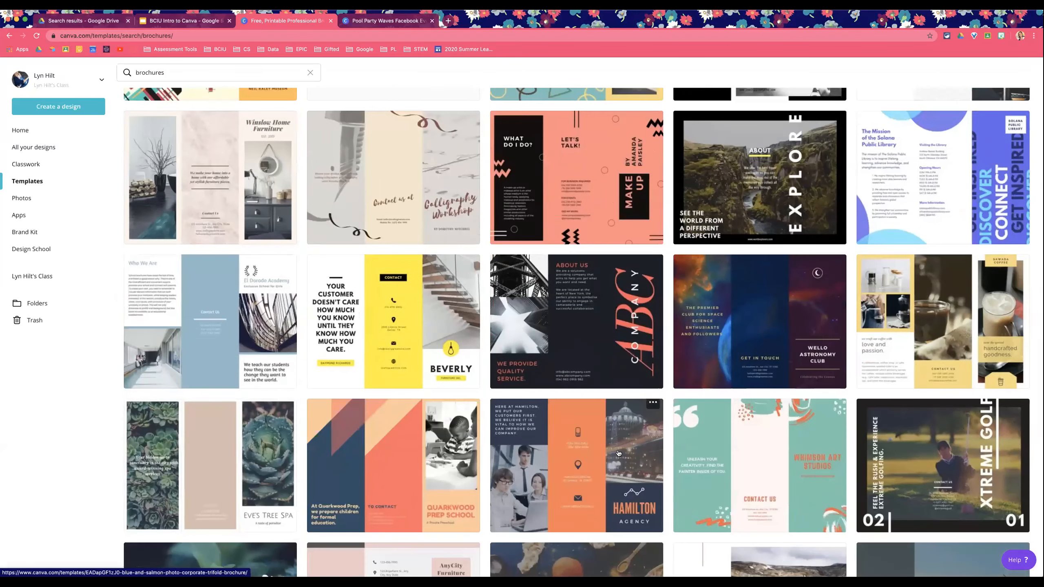
pyautogui.click(616, 448)
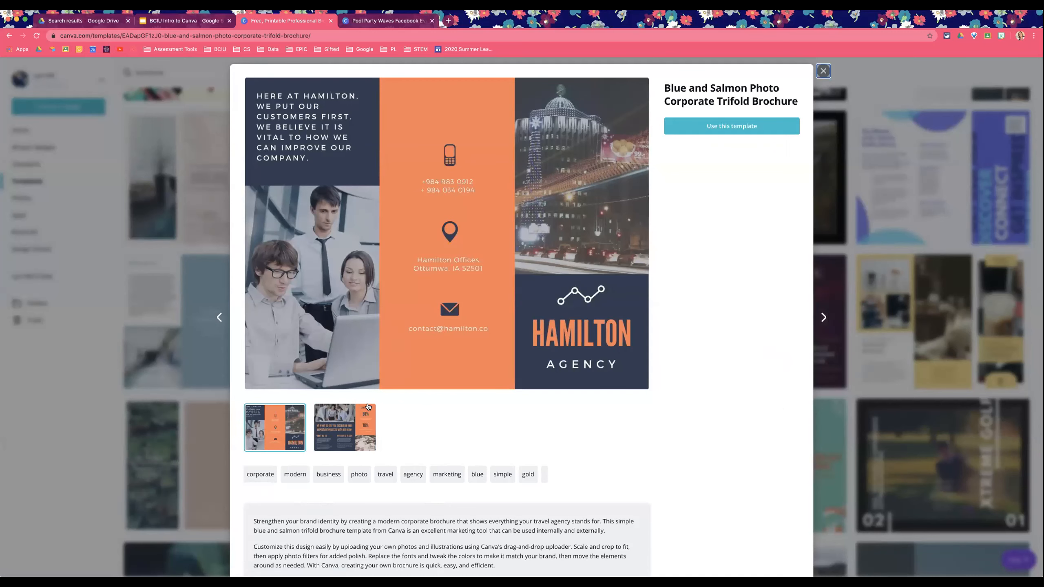
# Step: View both pages of the brochure preview and its colours, fonts, graphics and photos
pyautogui.click(351, 419)
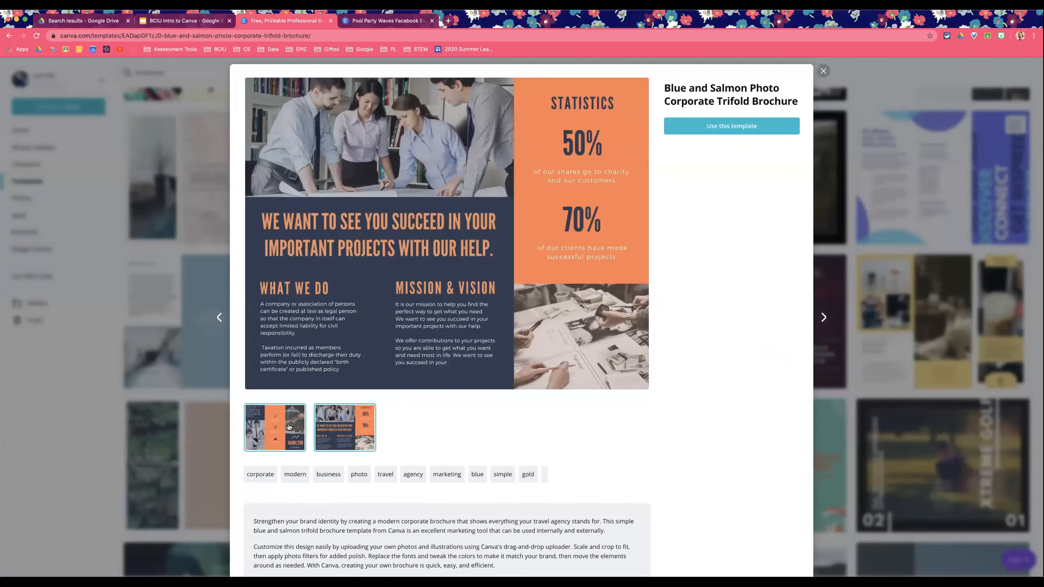
pyautogui.click(289, 427)
pyautogui.scroll(-7, 682, 414)
pyautogui.scroll(-2, 704, 411)
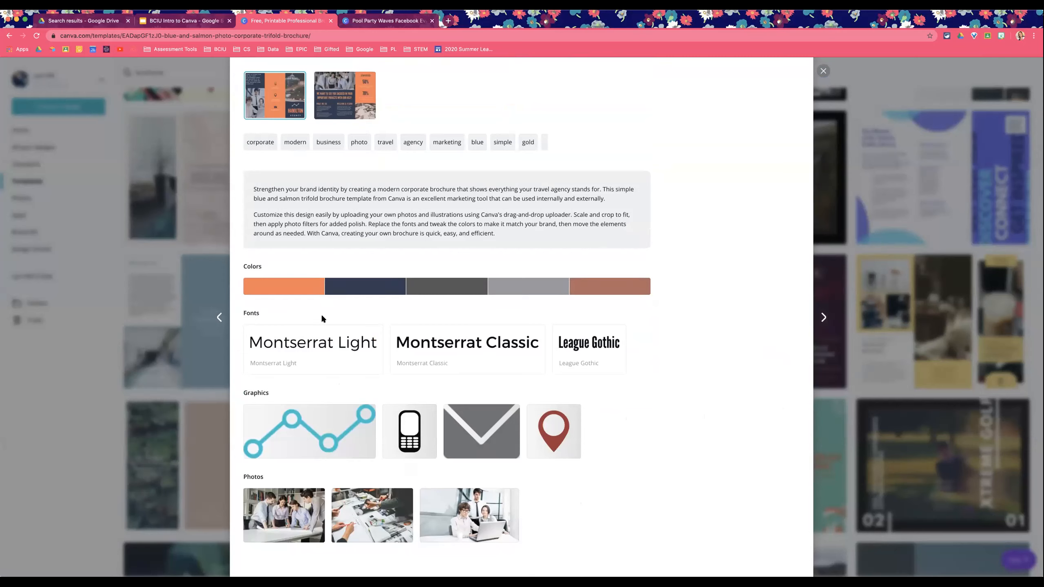
# Step: Inspect the hex code of each swatch in the brochure's colour palette
pyautogui.moveTo(389, 287)
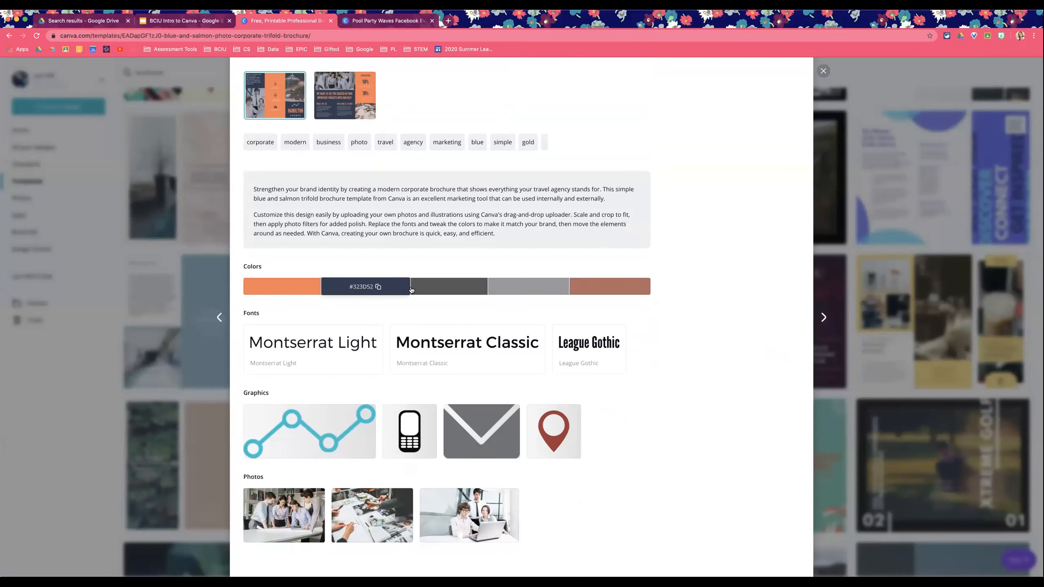
pyautogui.moveTo(621, 289)
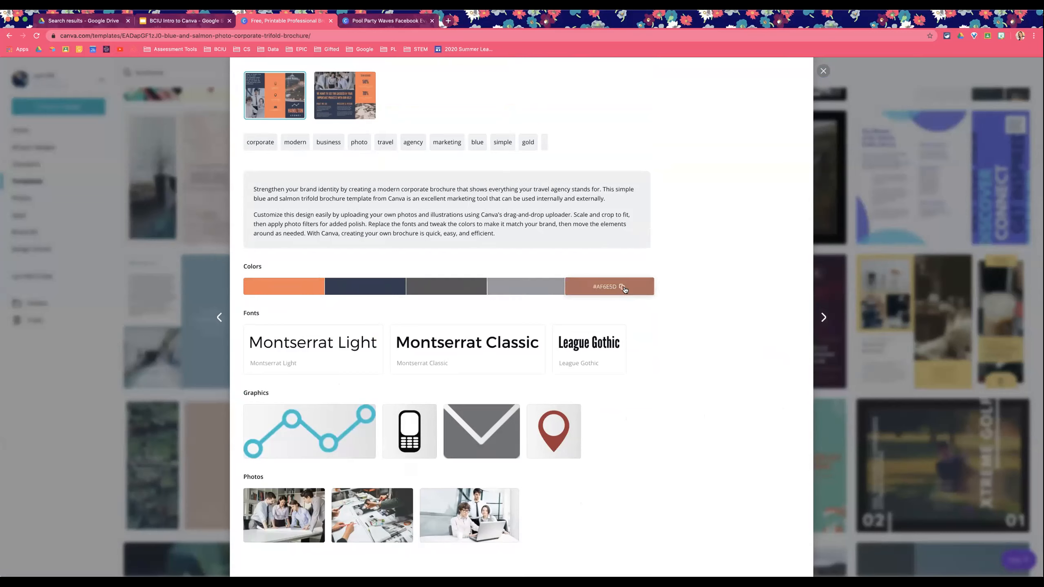
pyautogui.moveTo(535, 286)
pyautogui.moveTo(442, 297)
pyautogui.moveTo(266, 289)
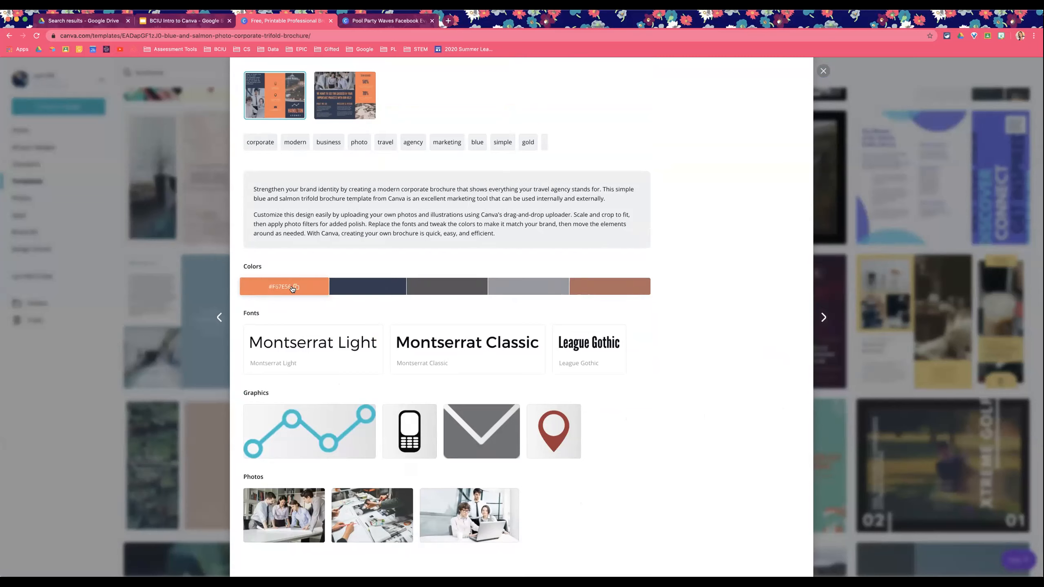
pyautogui.moveTo(356, 289)
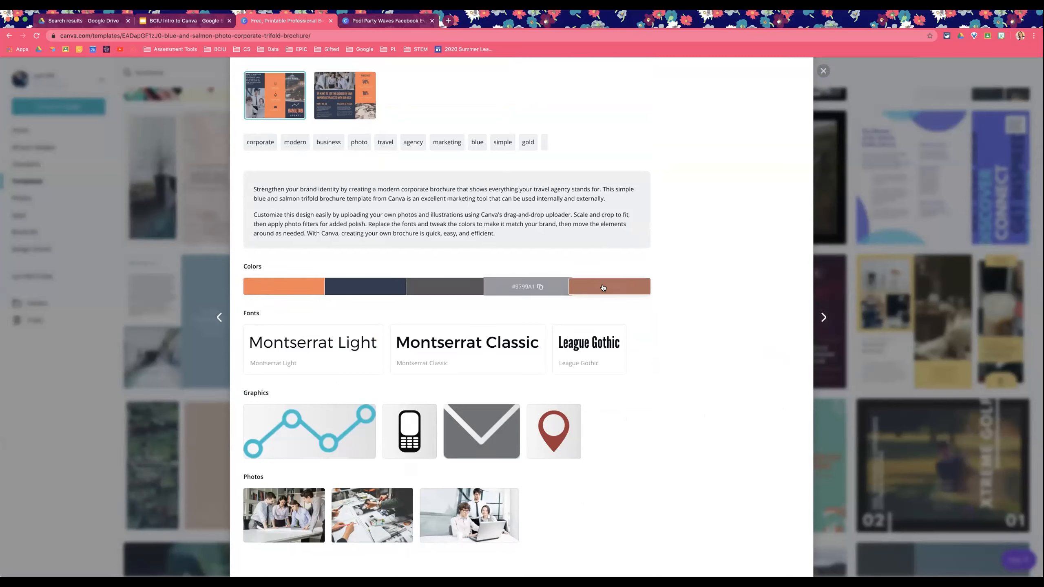
# Step: Scroll through the brochure's description, fonts, graphics and photos details
pyautogui.scroll(-1, 655, 321)
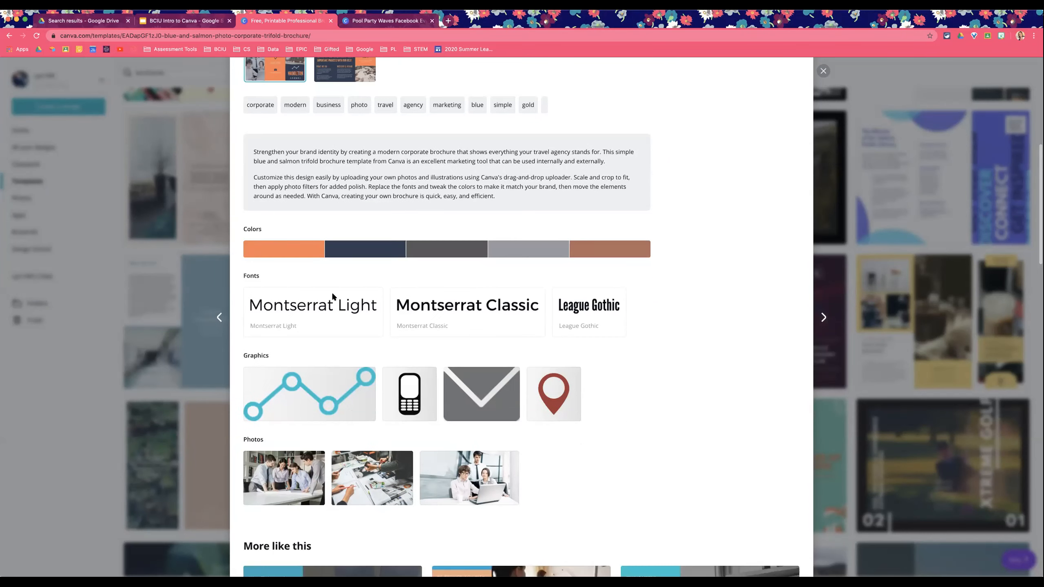
pyautogui.scroll(7, 708, 306)
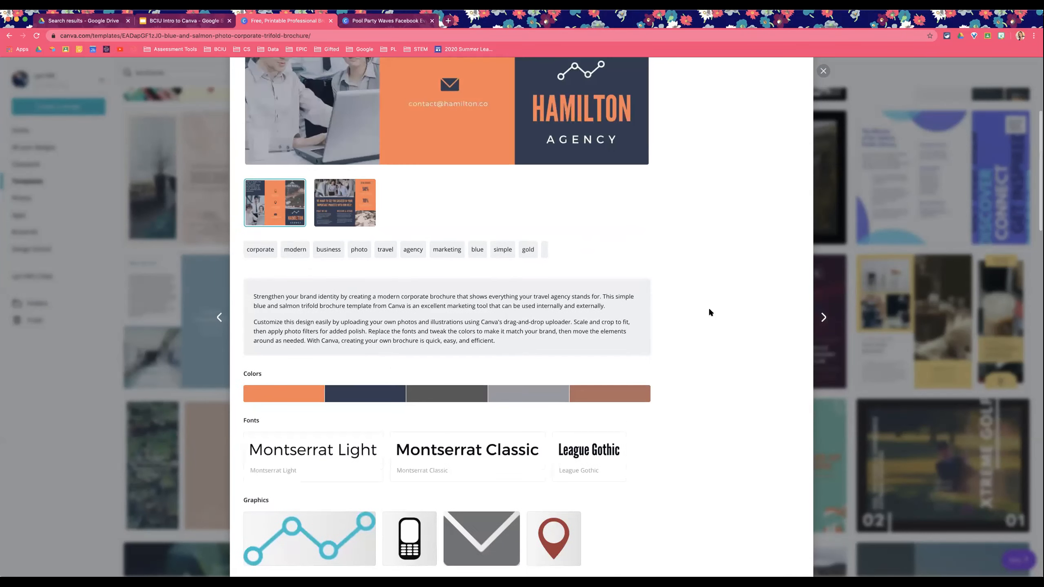
pyautogui.scroll(-5, 673, 287)
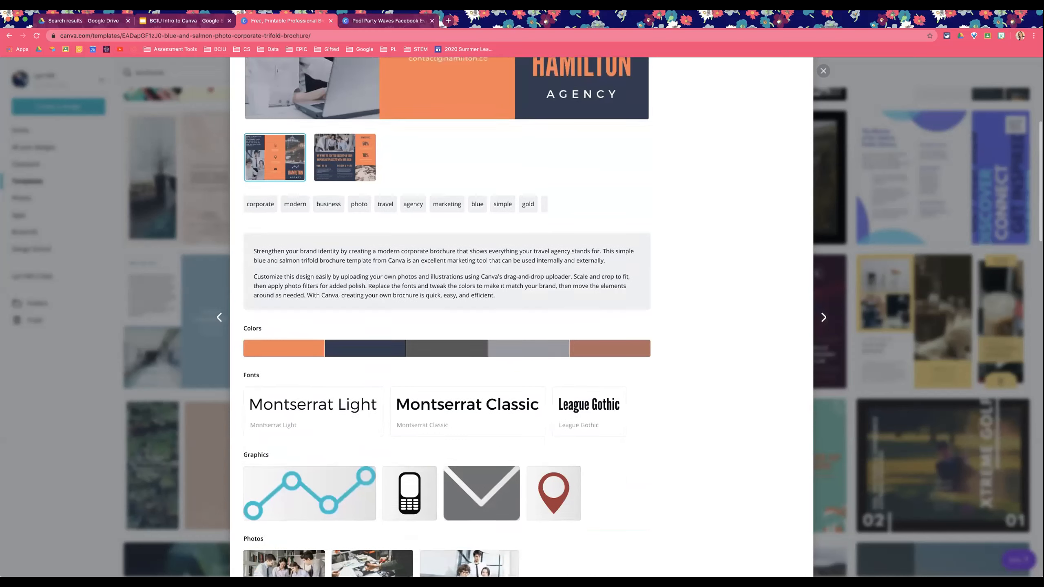
pyautogui.scroll(-5, 725, 246)
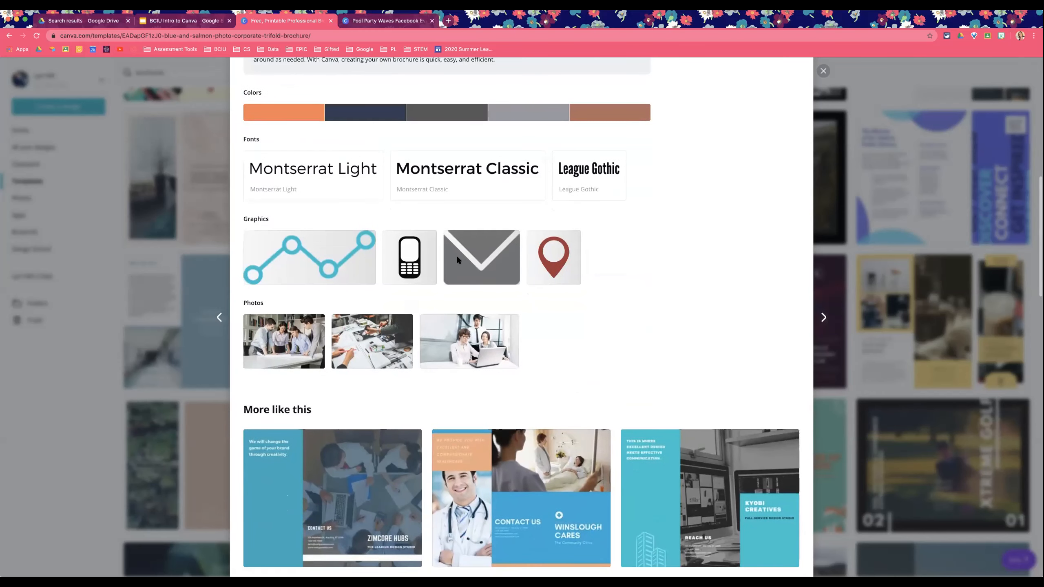
pyautogui.scroll(-2, 628, 268)
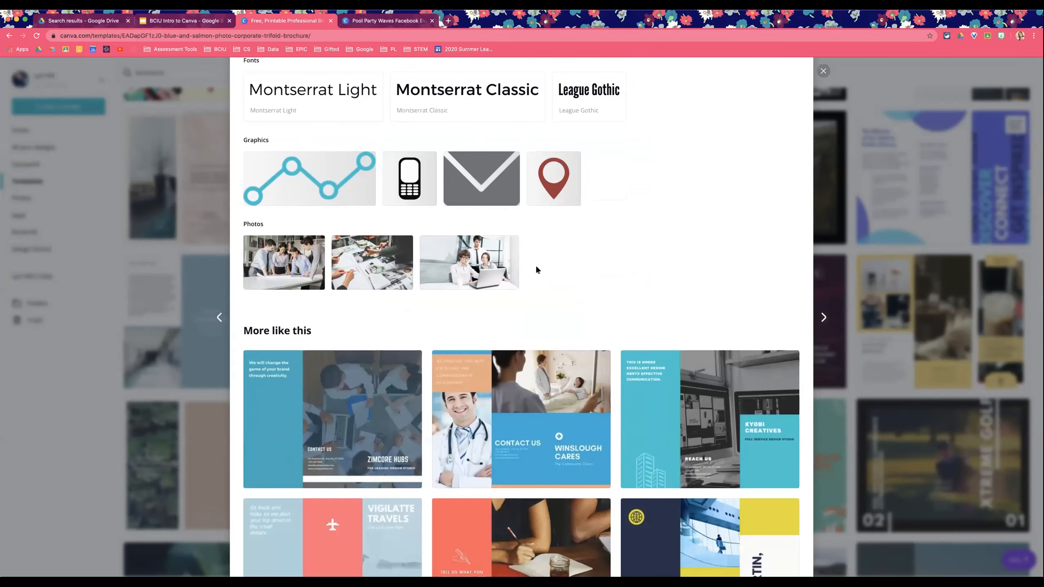
pyautogui.scroll(-3, 613, 275)
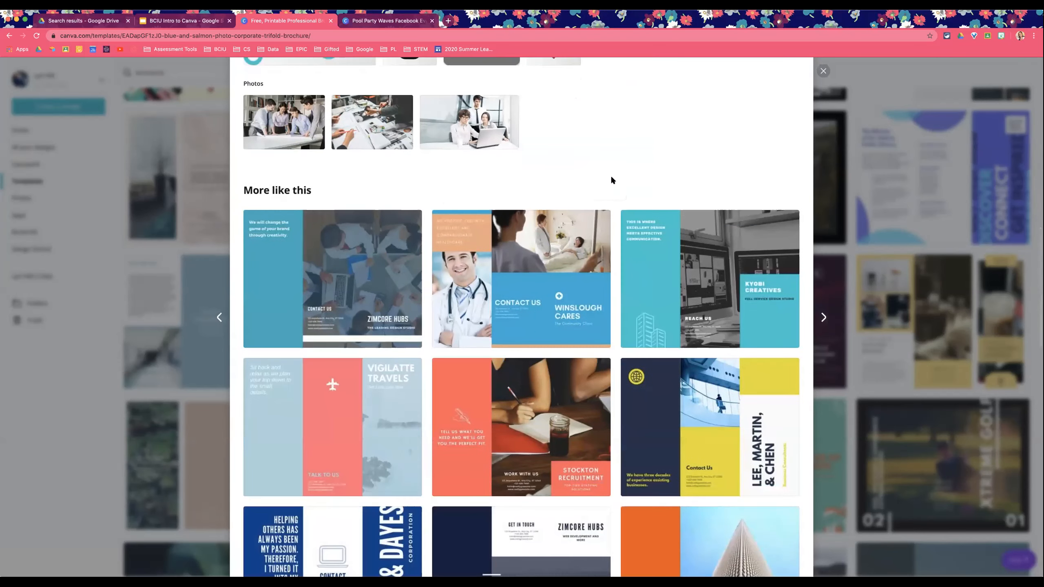
pyautogui.scroll(9, 611, 180)
pyautogui.scroll(8, 611, 180)
pyautogui.scroll(-8, 675, 201)
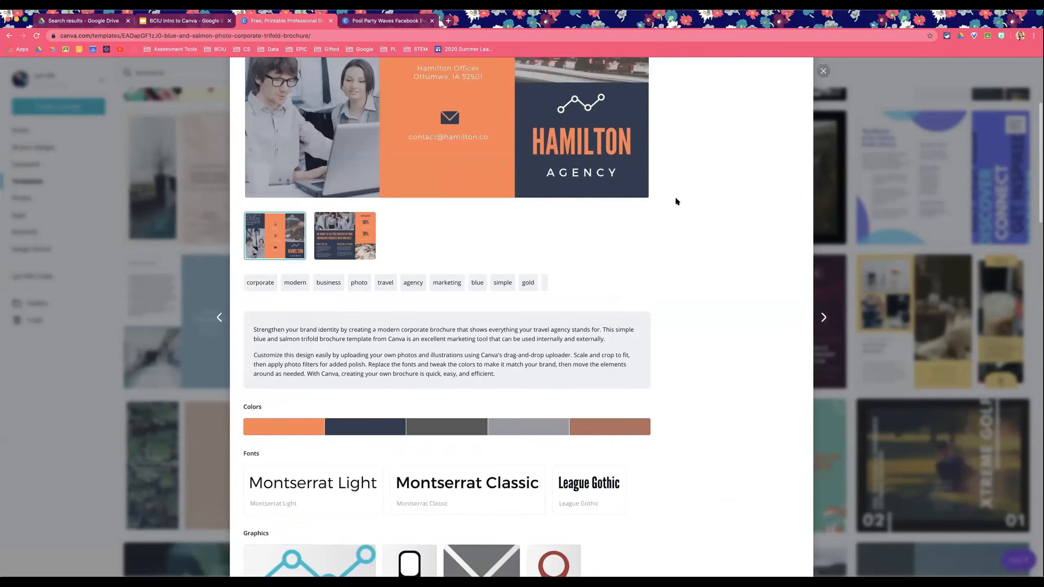
# Step: Browse the More like this brochure suggestions below the template details
pyautogui.scroll(-10, 675, 201)
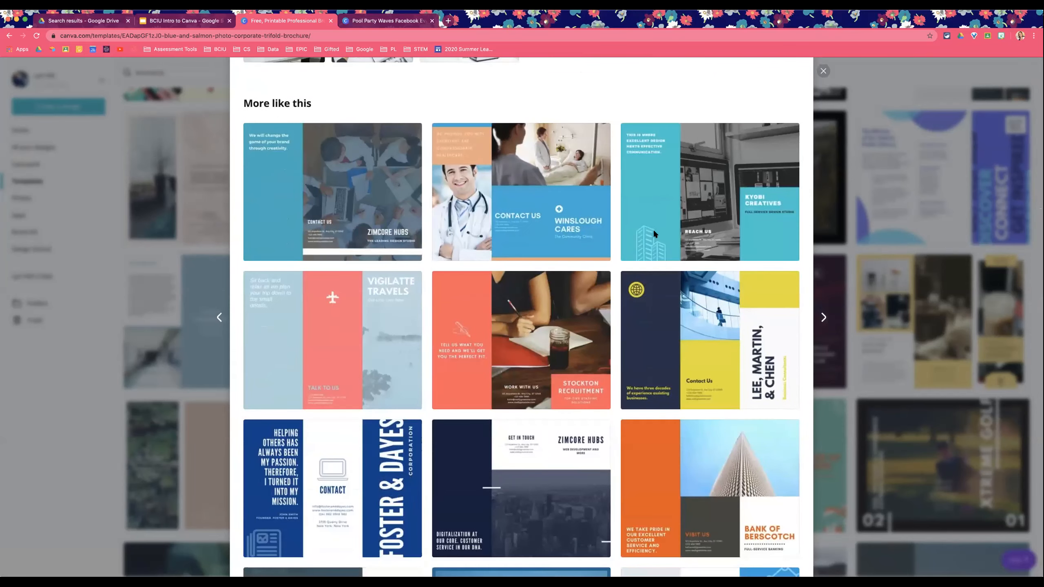
pyautogui.scroll(-2, 661, 234)
pyautogui.scroll(-6, 665, 229)
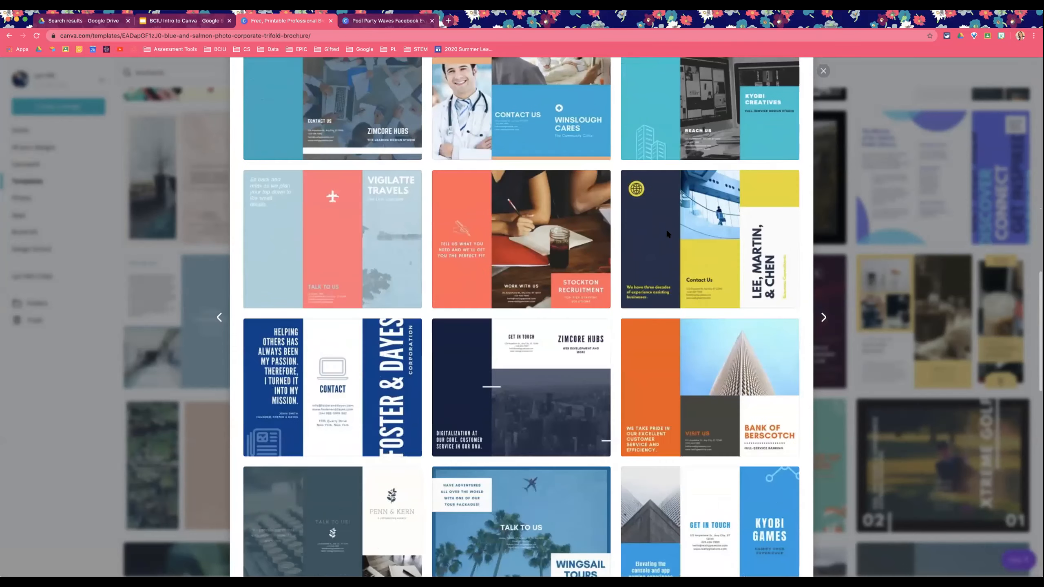
pyautogui.scroll(-4, 662, 228)
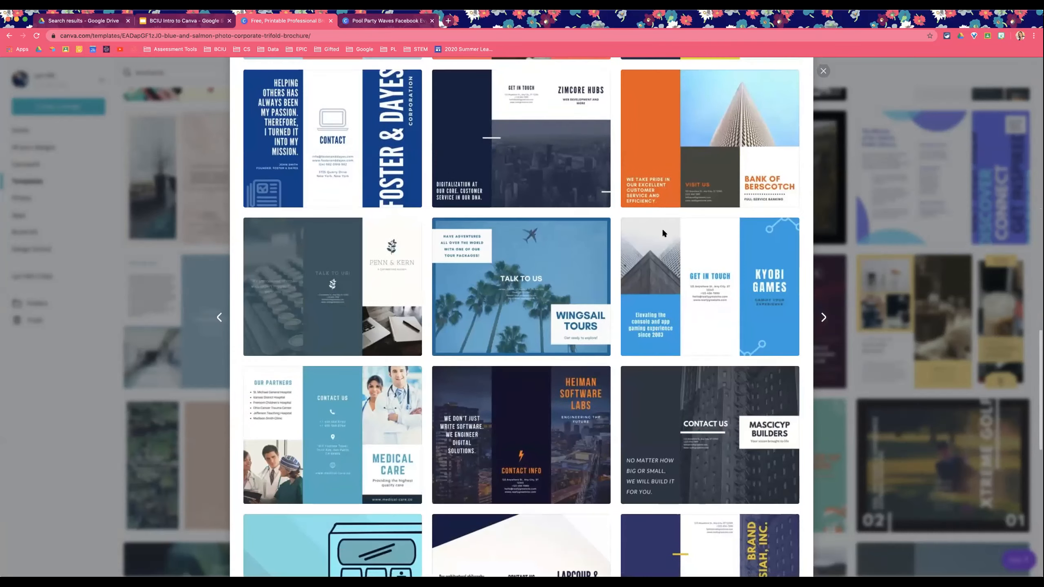
pyautogui.scroll(-5, 663, 233)
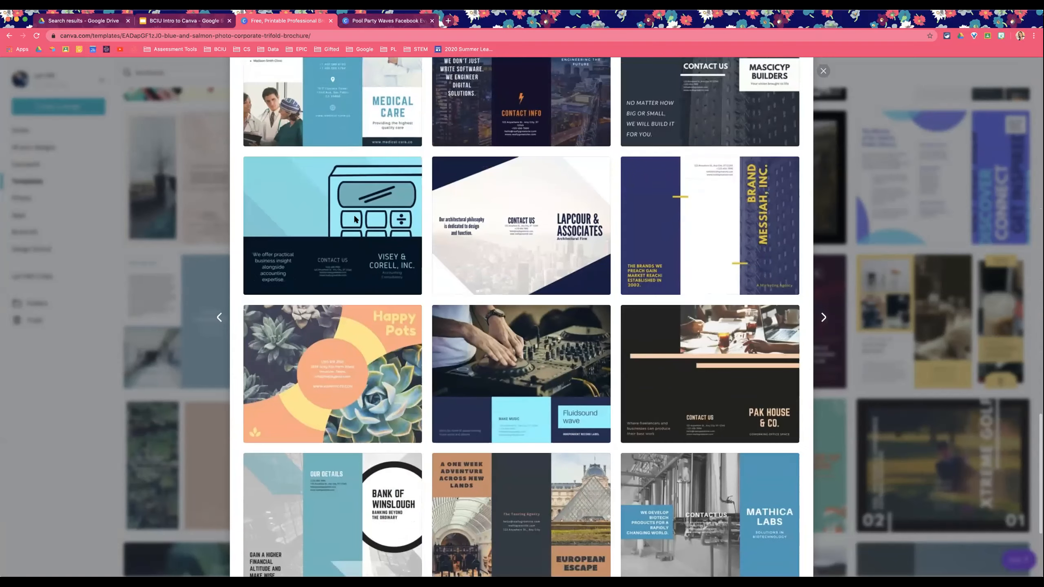
pyautogui.scroll(-4, 509, 277)
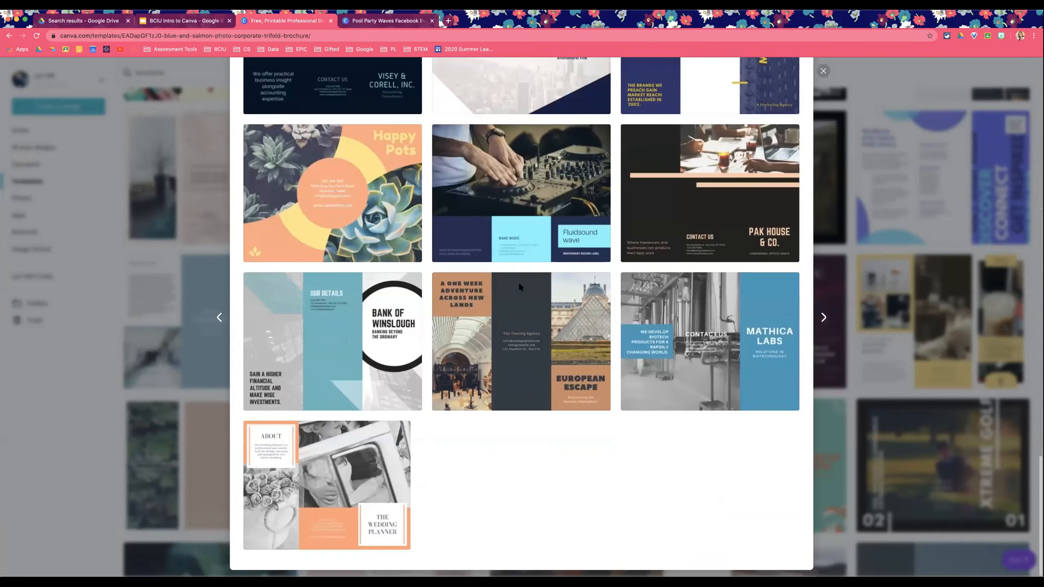
pyautogui.scroll(7, 626, 355)
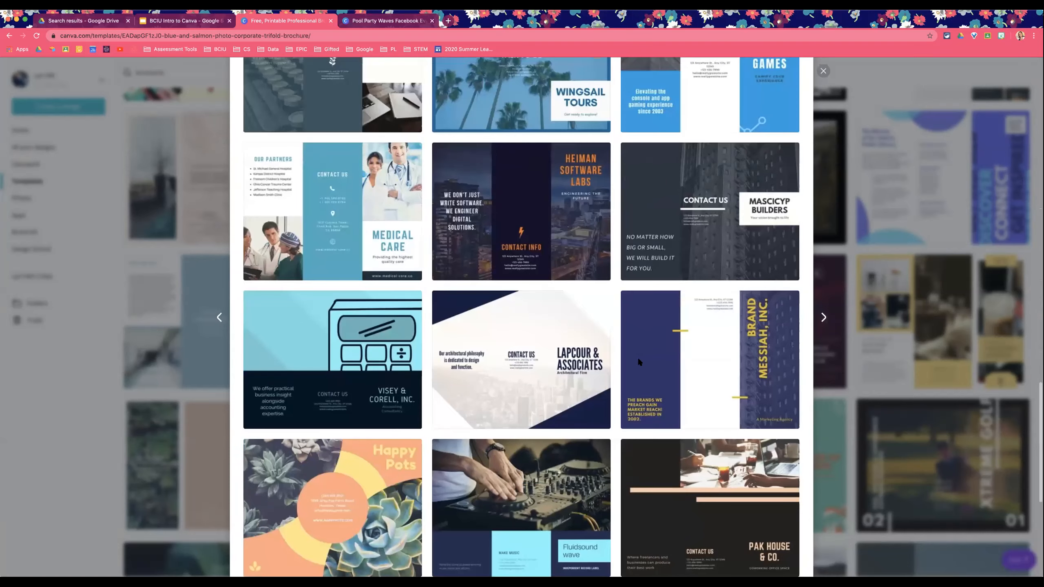
pyautogui.scroll(7, 647, 358)
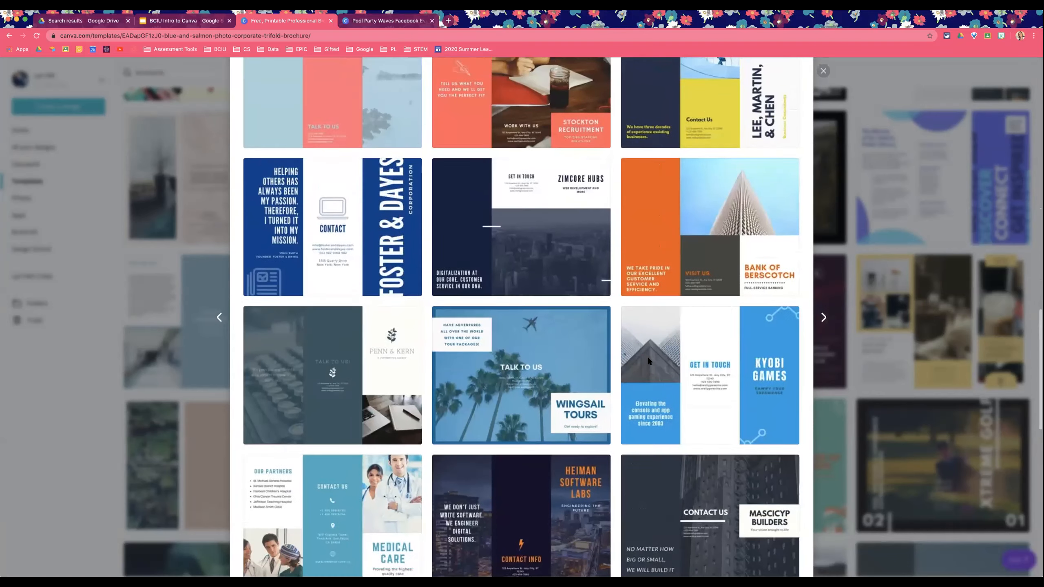
pyautogui.scroll(3, 648, 360)
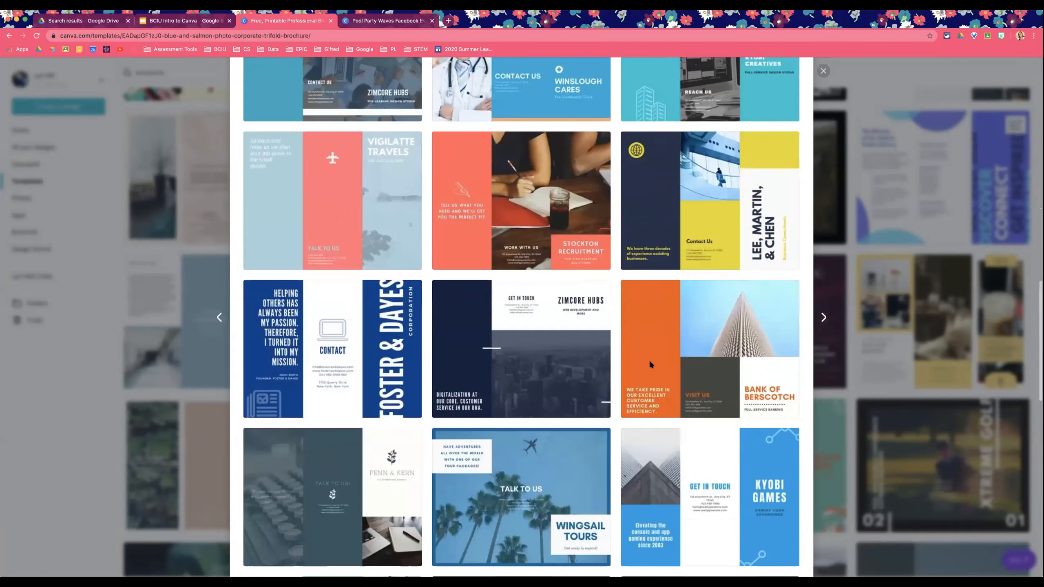
# Step: Preview the Blue and Yellow Corporate Company Brochure template, then close the preview
pyautogui.click(714, 210)
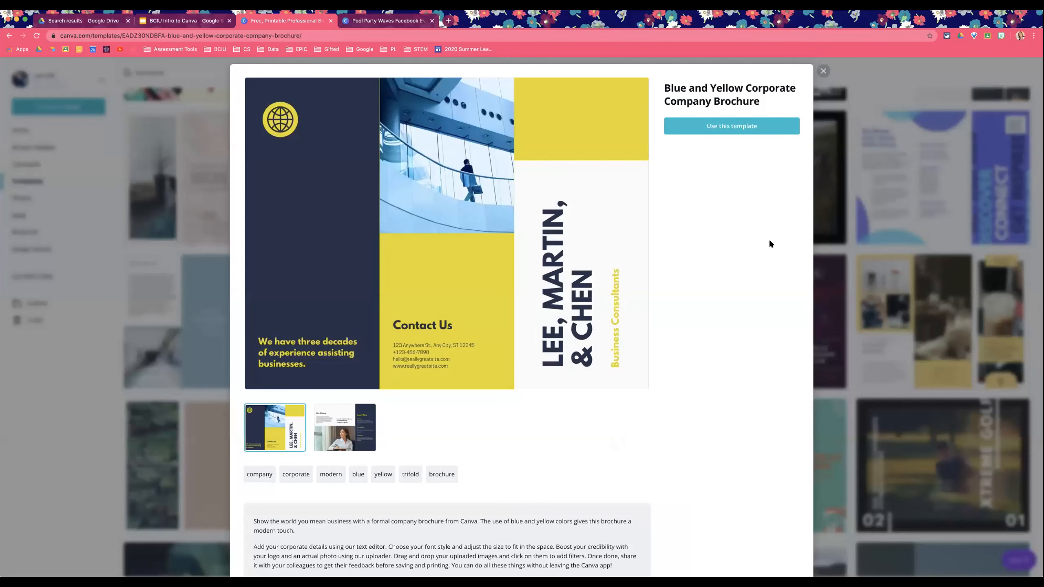
pyautogui.scroll(-1, 564, 236)
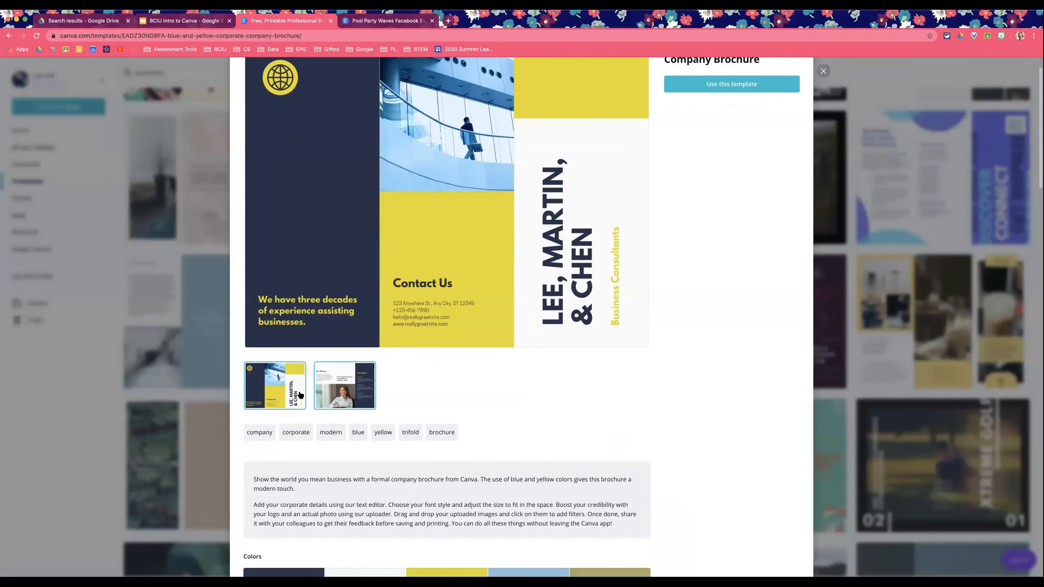
pyautogui.scroll(1, 760, 157)
pyautogui.click(823, 70)
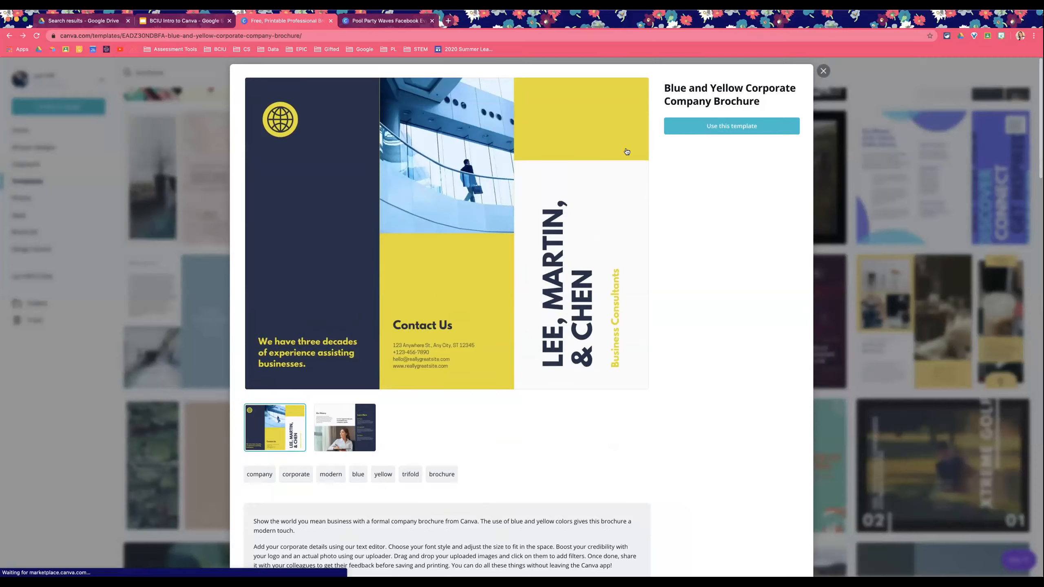
# Step: Return to the Templates page and scroll the Browse by category row forward
pyautogui.scroll(1, 66, 188)
pyautogui.click(66, 188)
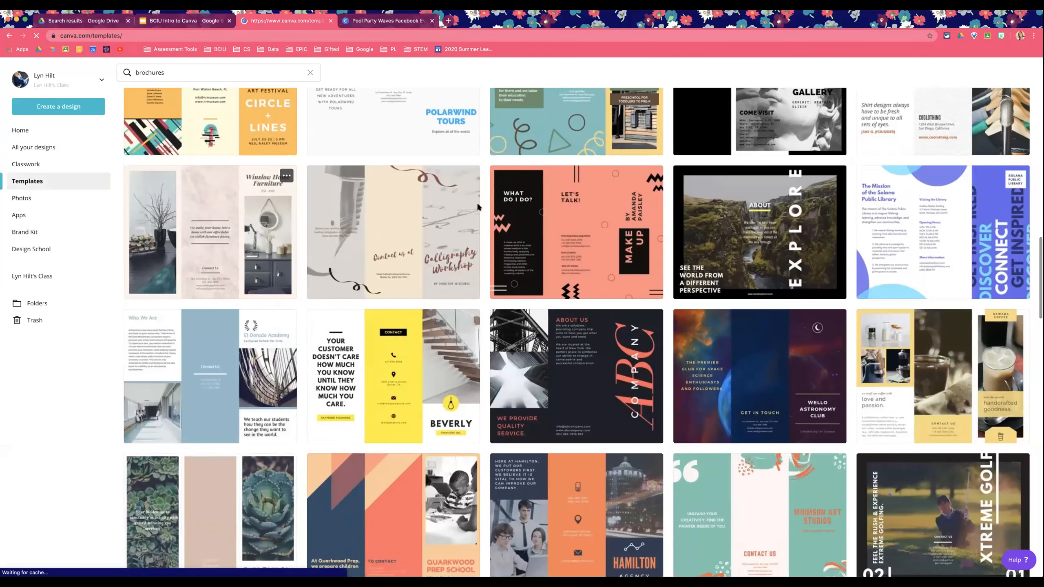
pyautogui.scroll(-1, 519, 284)
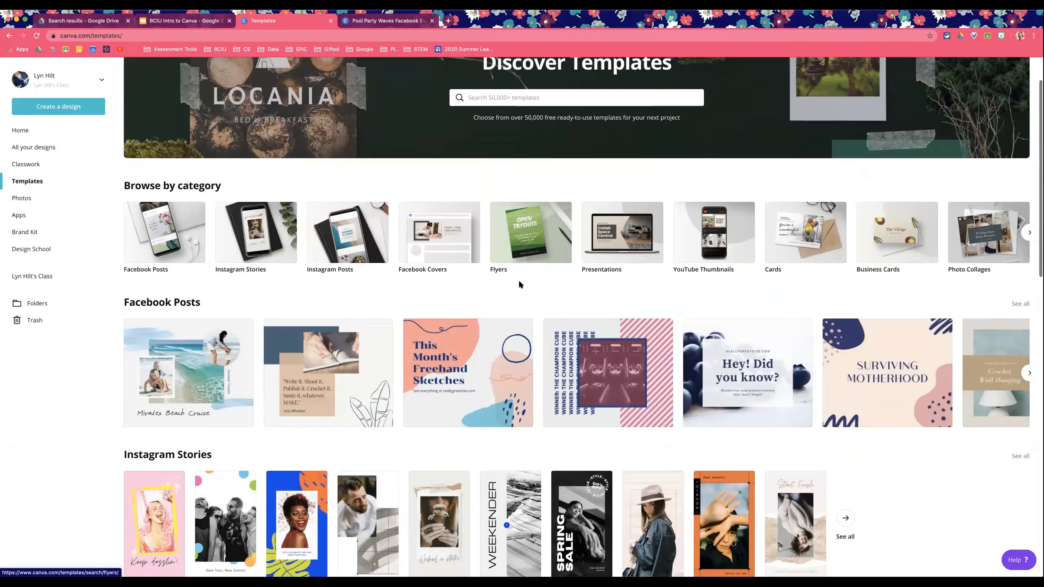
pyautogui.scroll(1, 518, 284)
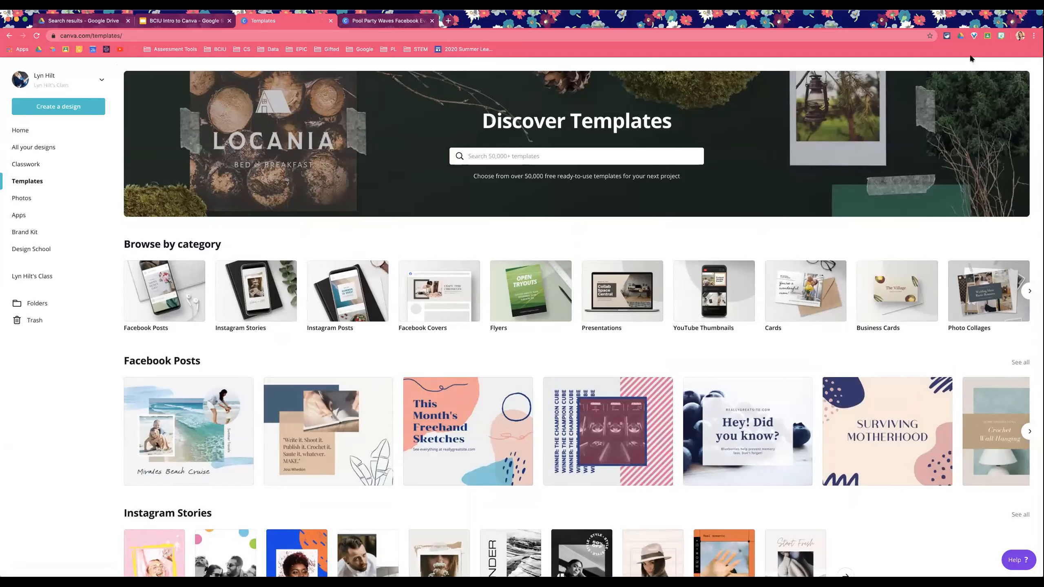
pyautogui.click(1026, 293)
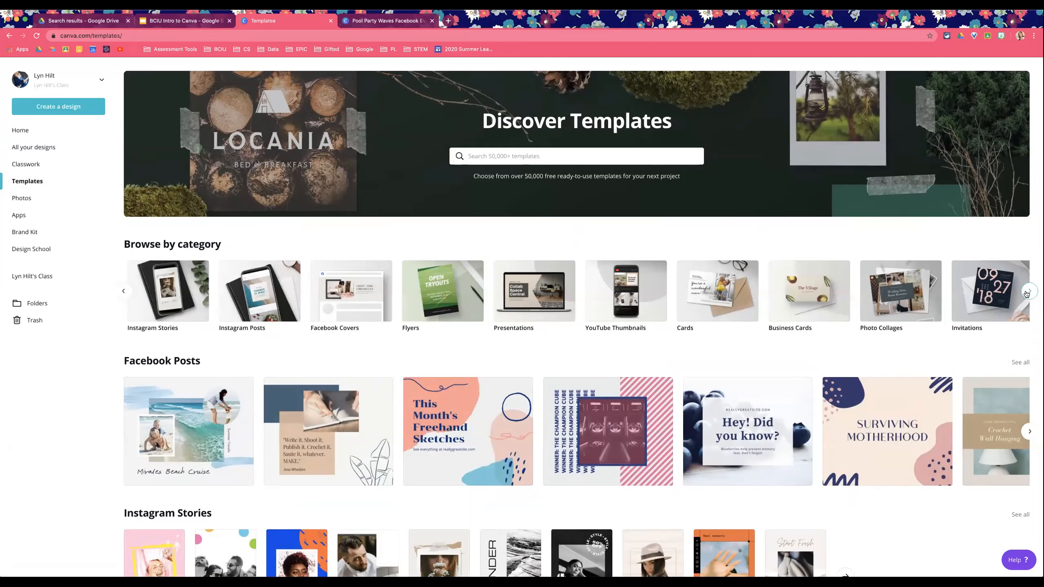
# Step: Scroll down the Templates page and open the full Presentations category
pyautogui.scroll(-10, 687, 334)
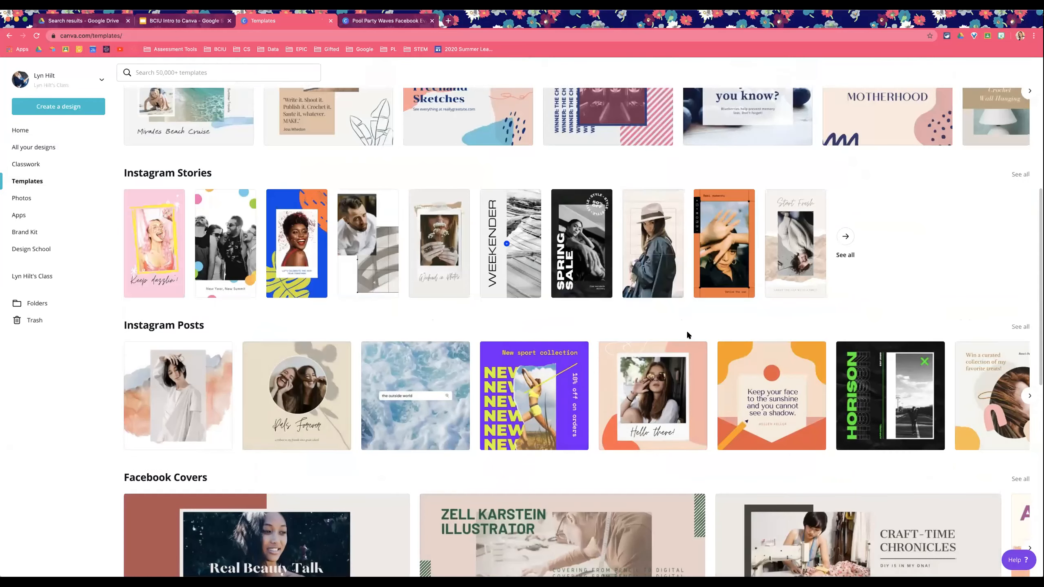
pyautogui.scroll(-6, 688, 335)
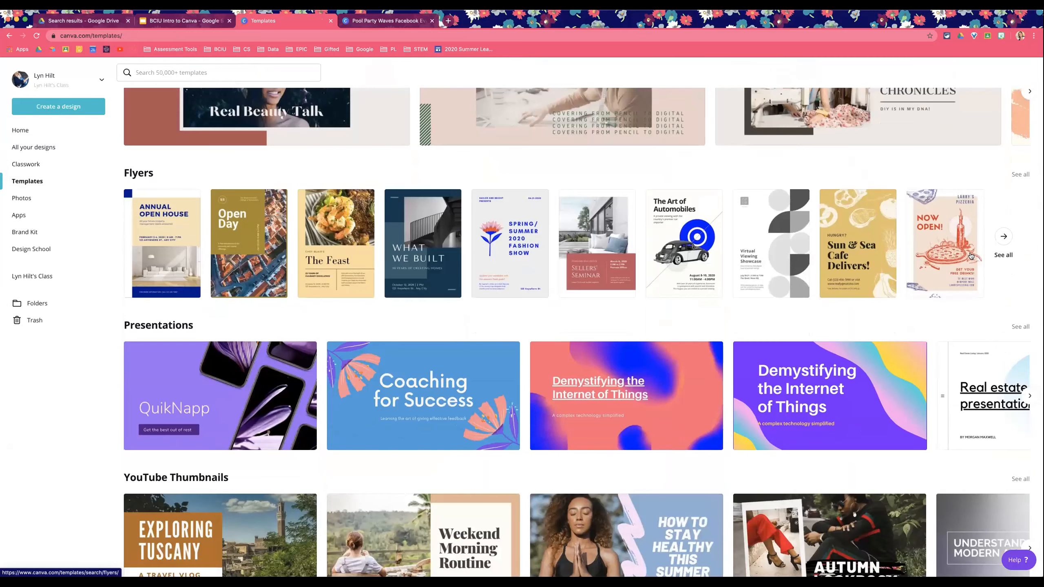
pyautogui.scroll(-1, 733, 272)
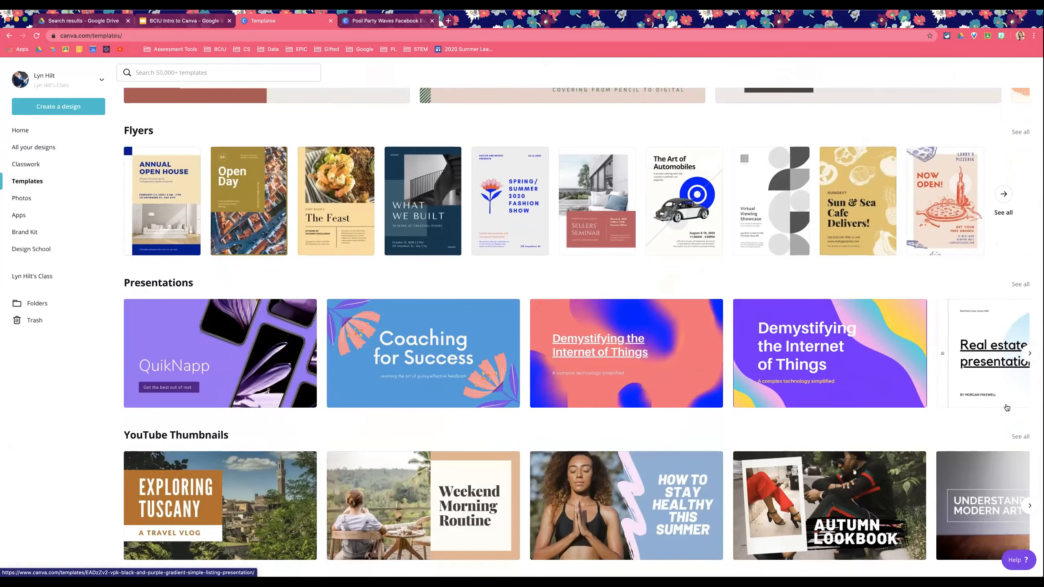
pyautogui.click(1021, 284)
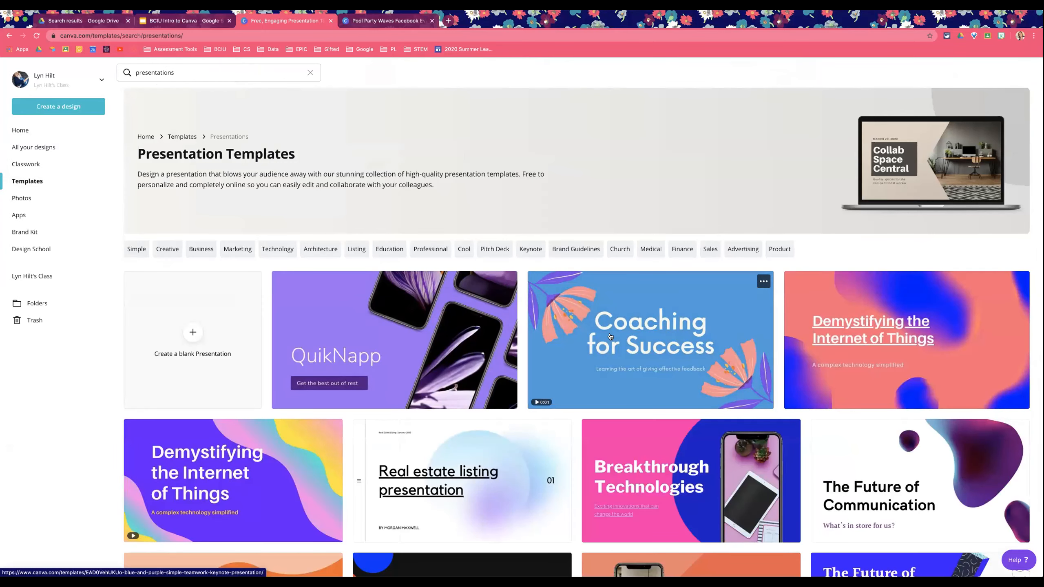
# Step: Browse the presentation templates in the category
pyautogui.scroll(-5, 611, 336)
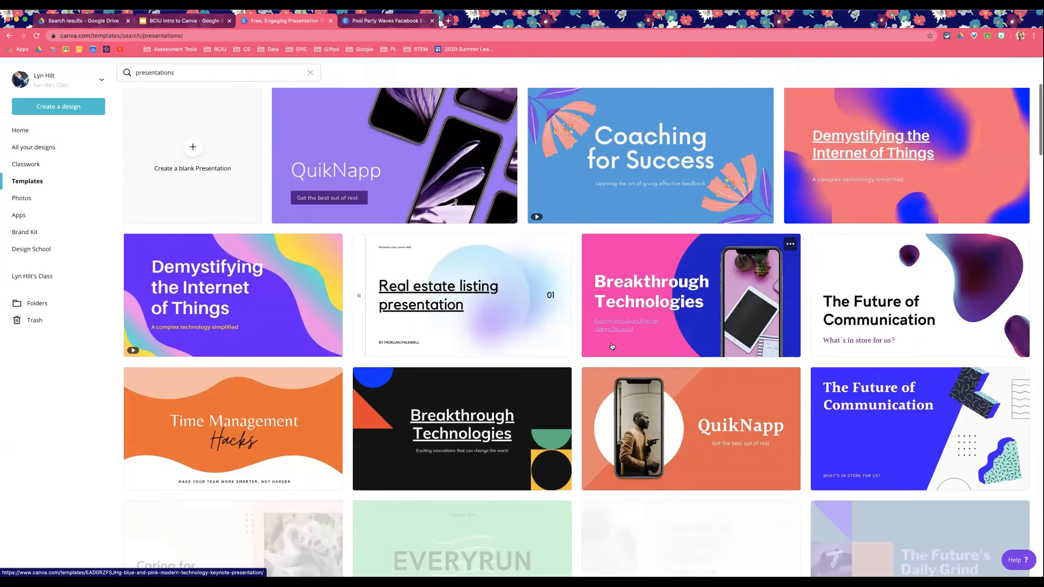
pyautogui.scroll(-3, 639, 342)
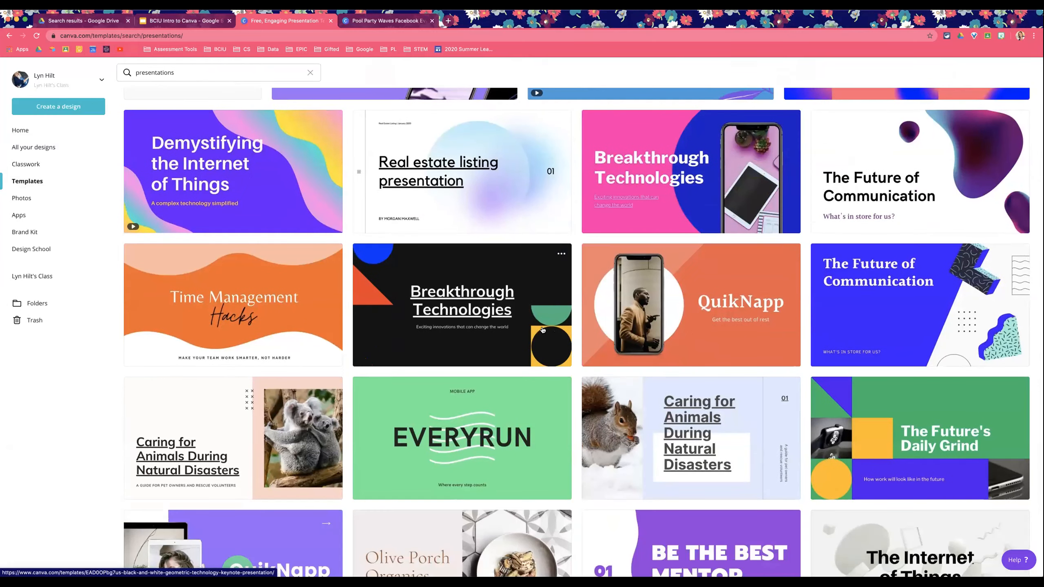
pyautogui.scroll(-5, 543, 330)
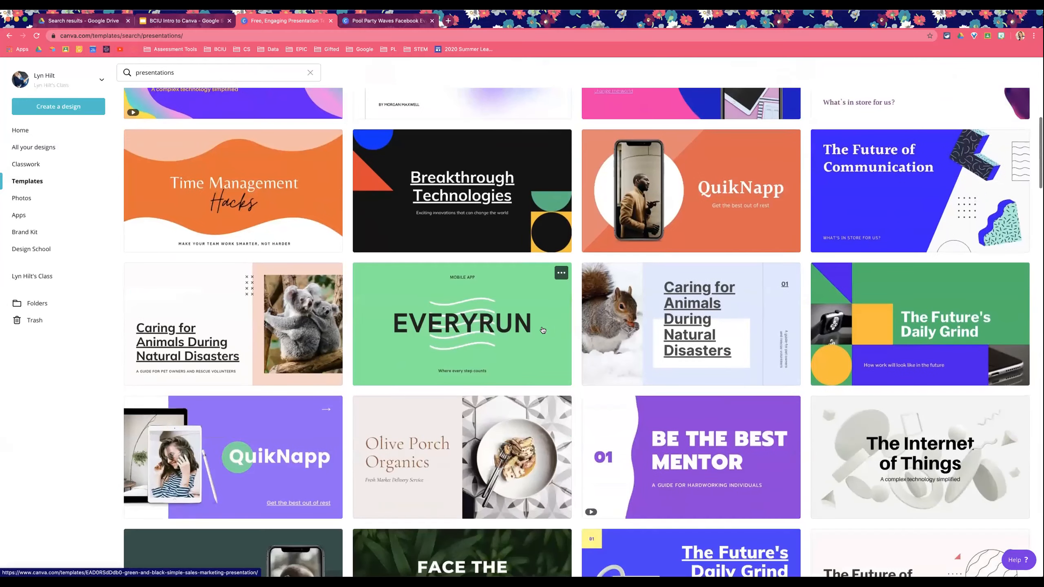
pyautogui.scroll(-3, 575, 330)
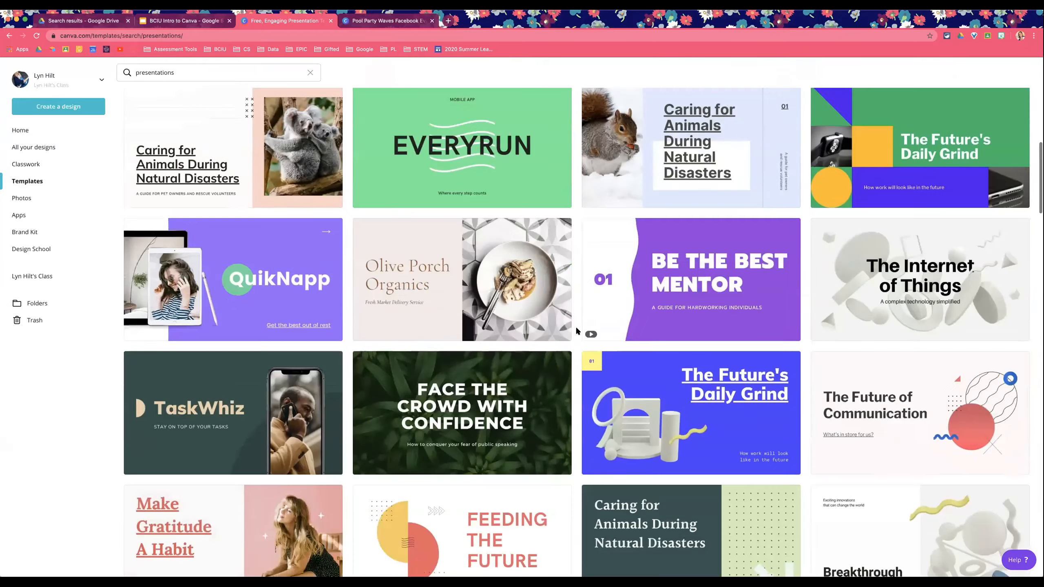
pyautogui.scroll(-3, 576, 331)
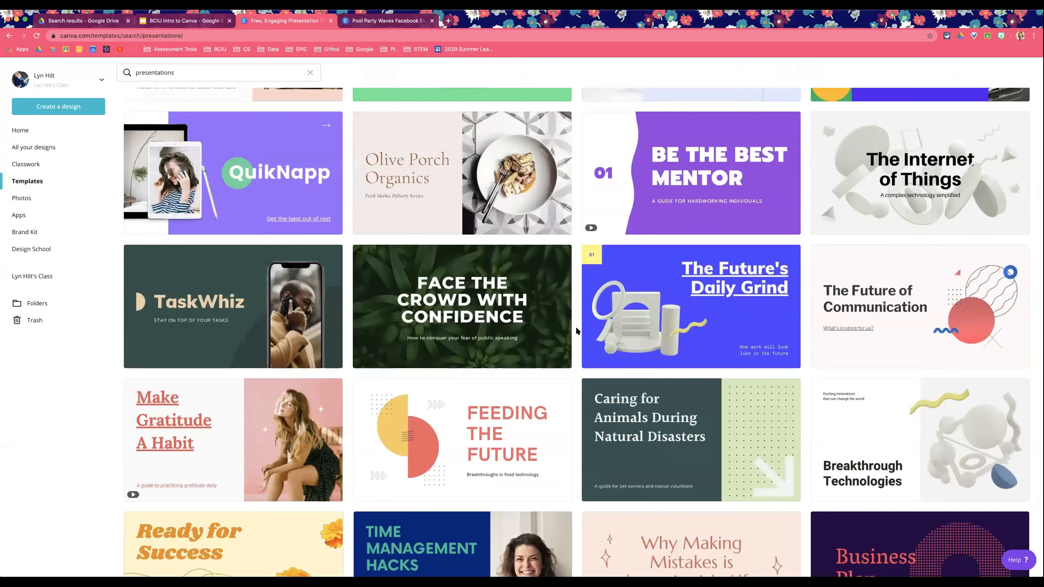
# Step: Scroll further down through the presentation templates and back up to the top of the category
pyautogui.scroll(-3, 577, 330)
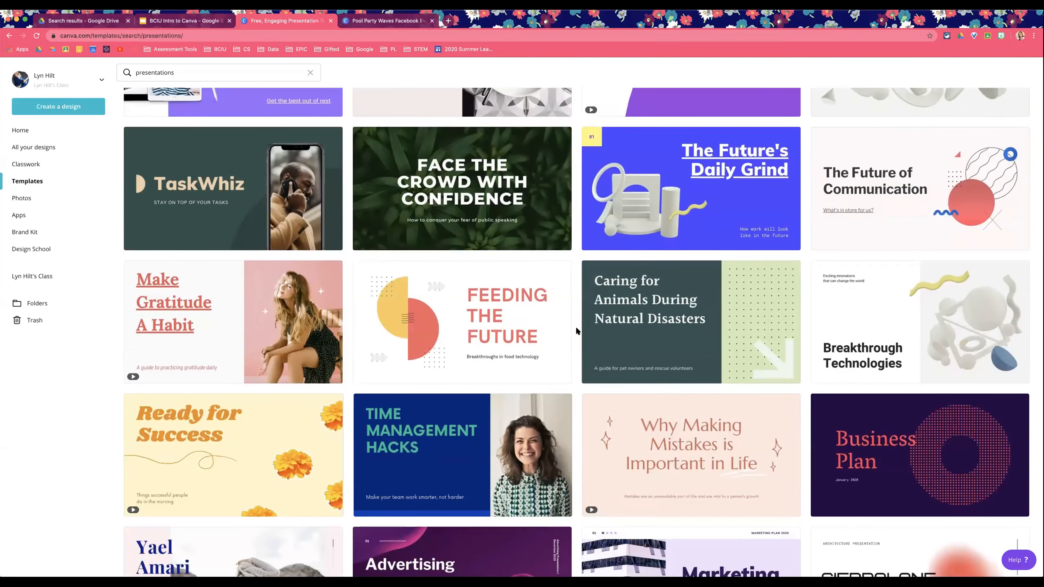
pyautogui.scroll(-3, 576, 333)
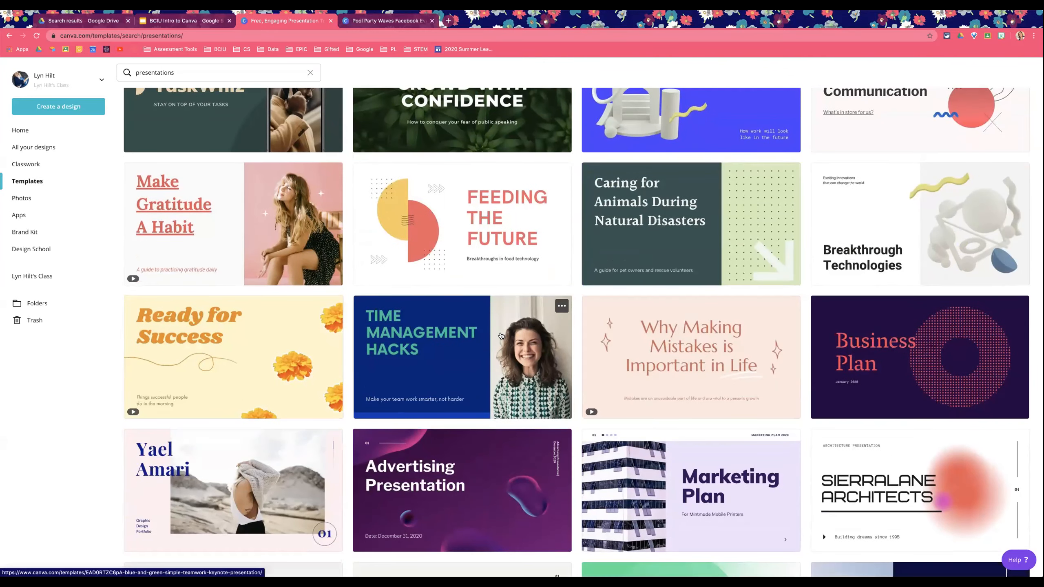
pyautogui.scroll(-6, 501, 336)
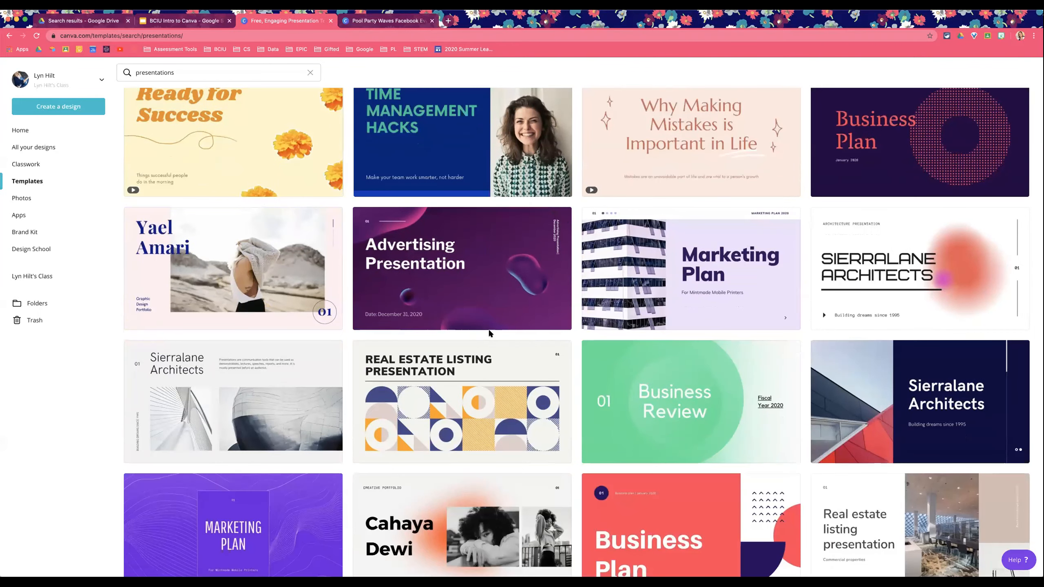
pyautogui.scroll(10, 488, 333)
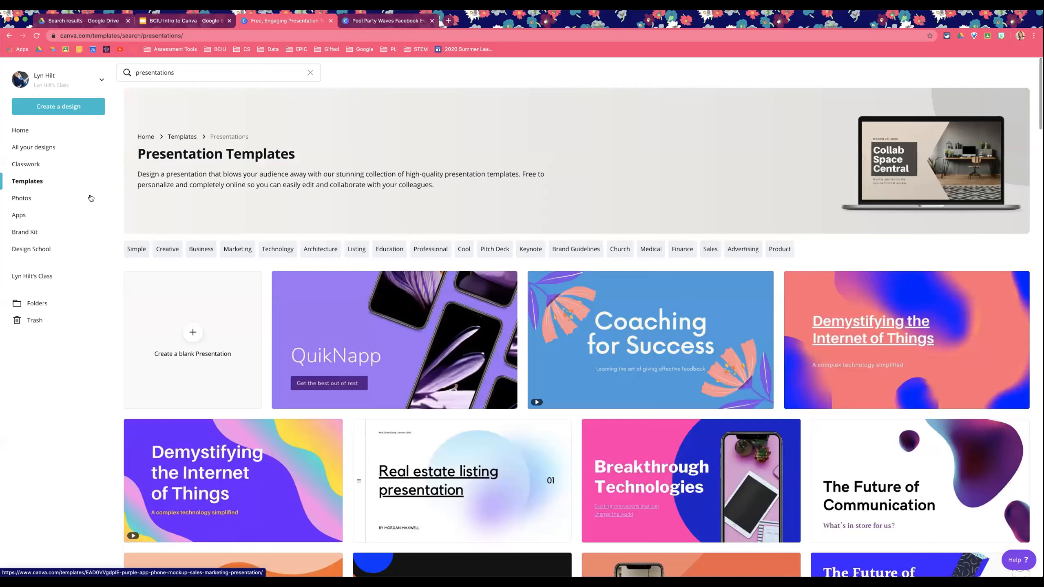
# Step: Go to the Canva Home page and search templates for school
pyautogui.click(34, 133)
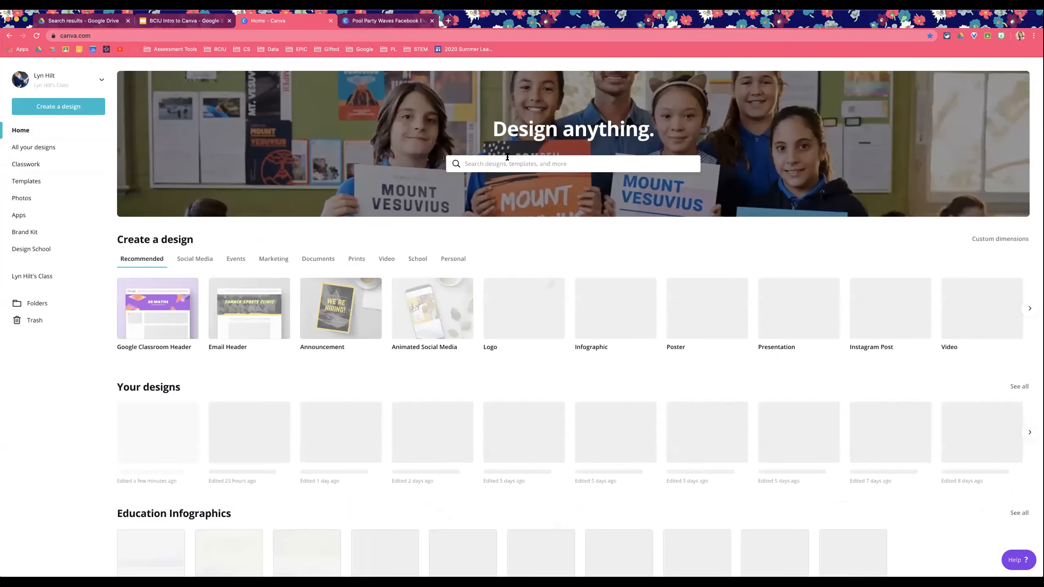
pyautogui.click(507, 157)
pyautogui.write('school')
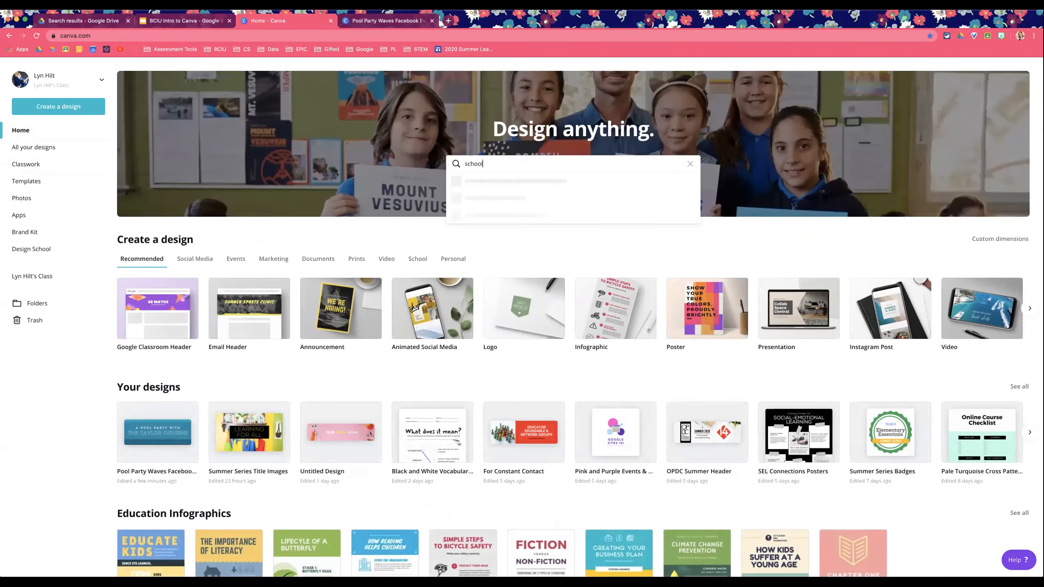
pyautogui.press('Return')
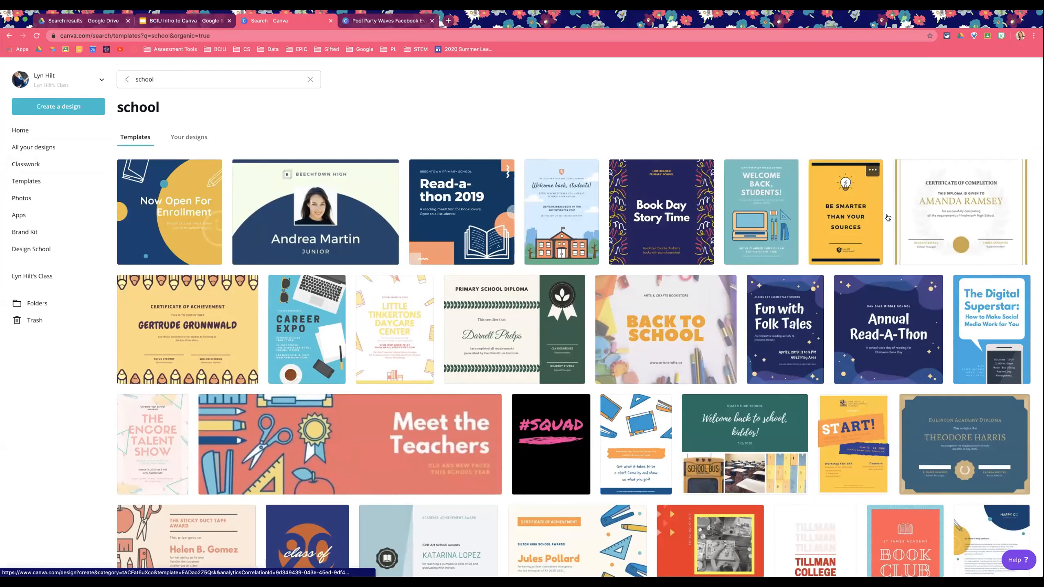
# Step: Scroll the school results and open the Career Expo School Poster template in the editor, hiding the side panel
pyautogui.scroll(-1, 948, 223)
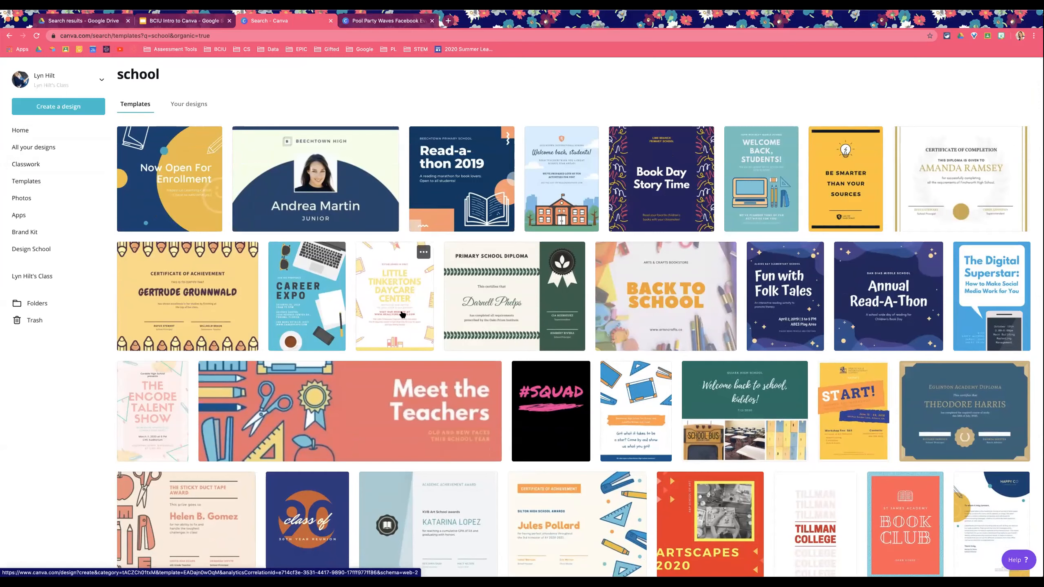
pyautogui.scroll(-1, 402, 314)
pyautogui.click(357, 313)
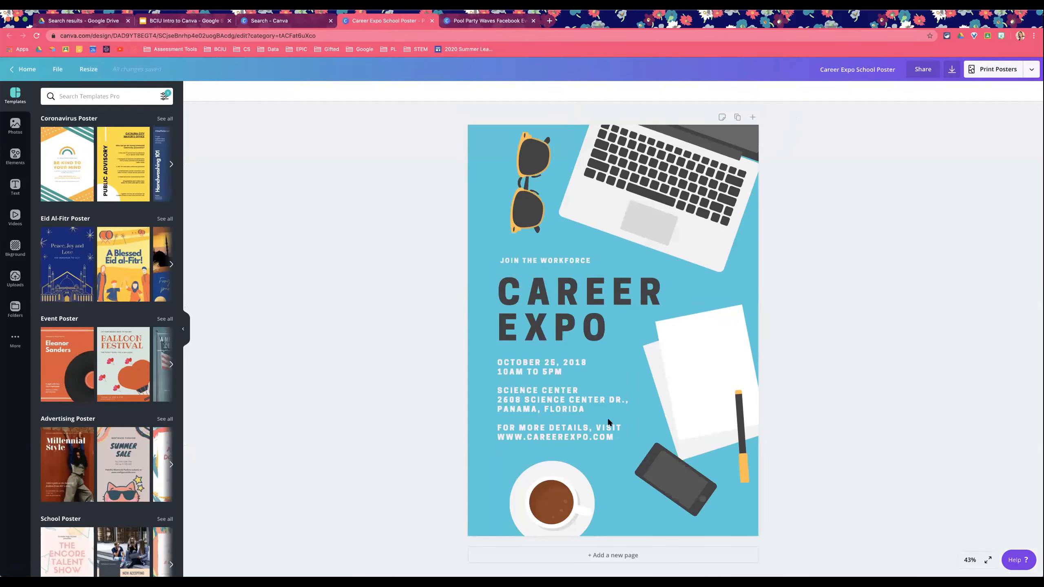
pyautogui.click(182, 329)
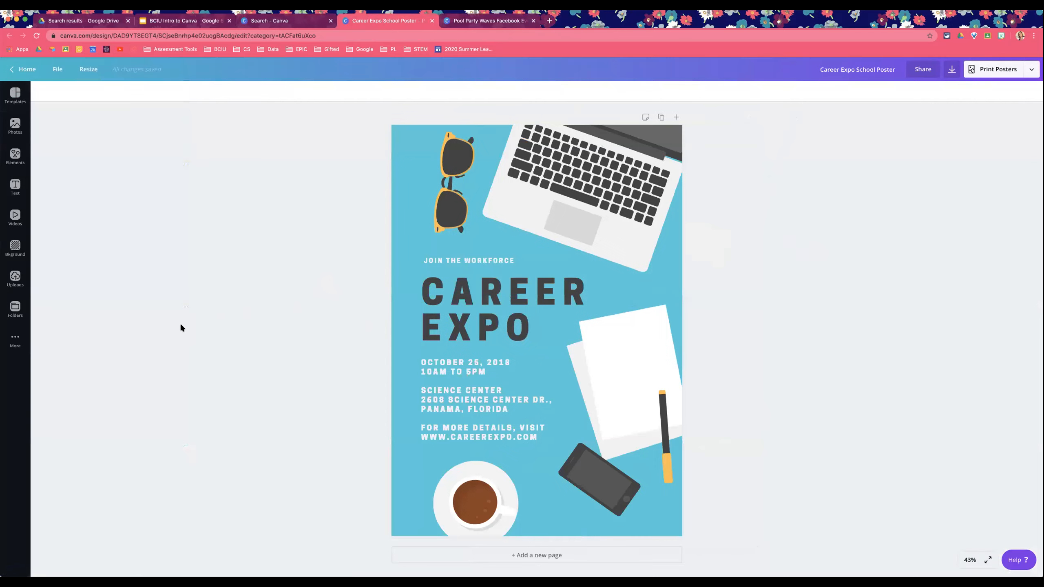
pyautogui.click(8, 101)
# Step: Switch to the BCIU Intro to Canva slides, open the first slide and select the bit.ly/BCIUCanva link text
pyautogui.click(177, 21)
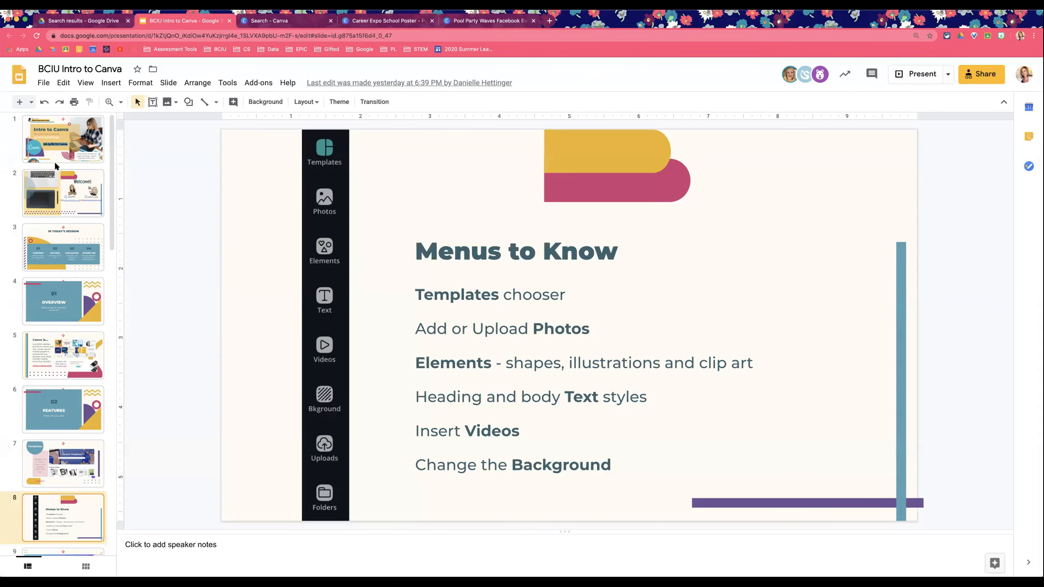
pyautogui.click(52, 150)
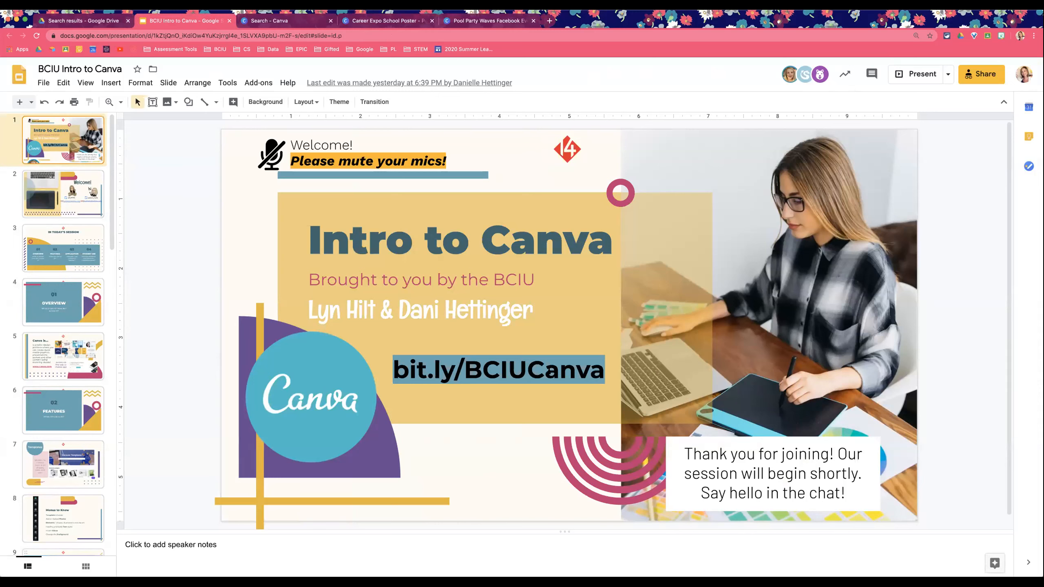
pyautogui.moveTo(393, 370); pyautogui.dragTo(615, 377)
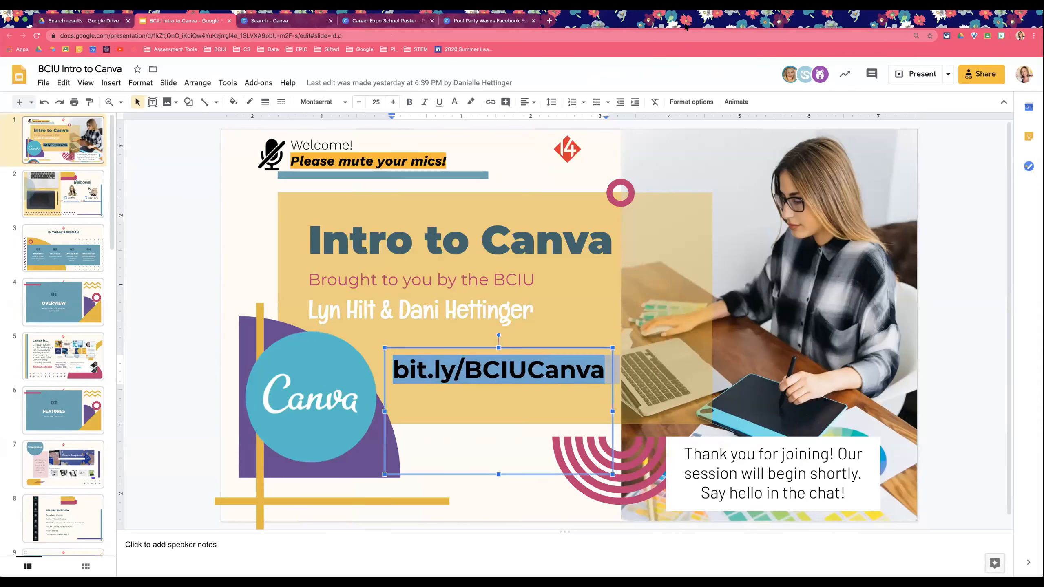
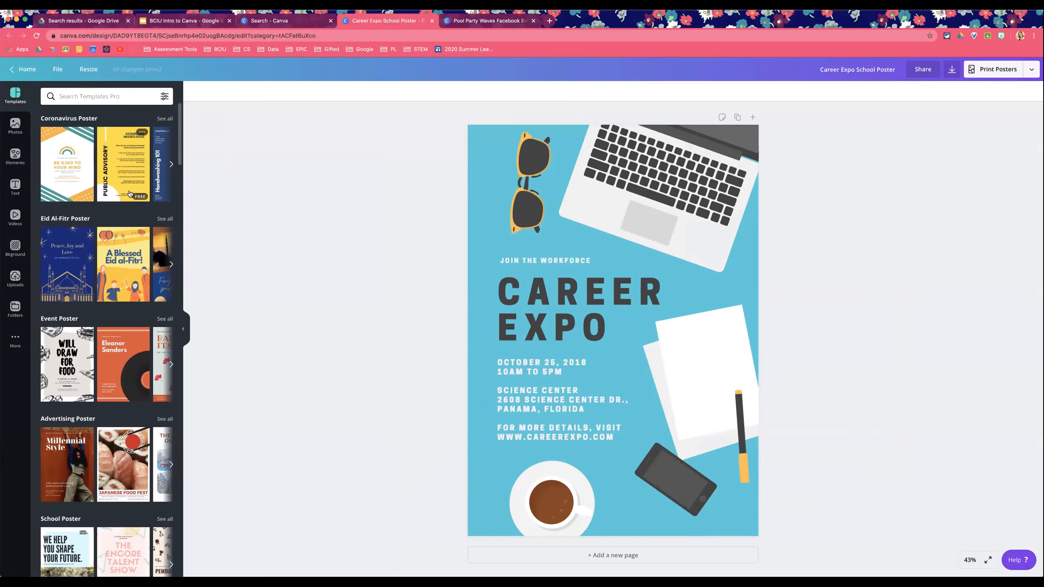
# Step: Browse the poster template categories in the side panel, then open the Photos panel and scroll its category strip
pyautogui.scroll(-3, 129, 193)
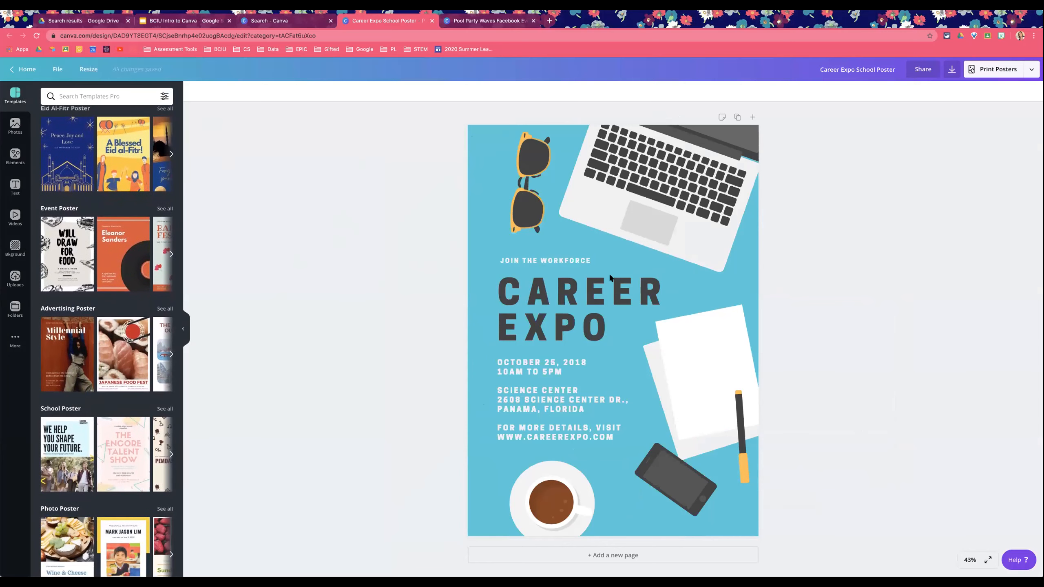
pyautogui.scroll(-1, 107, 258)
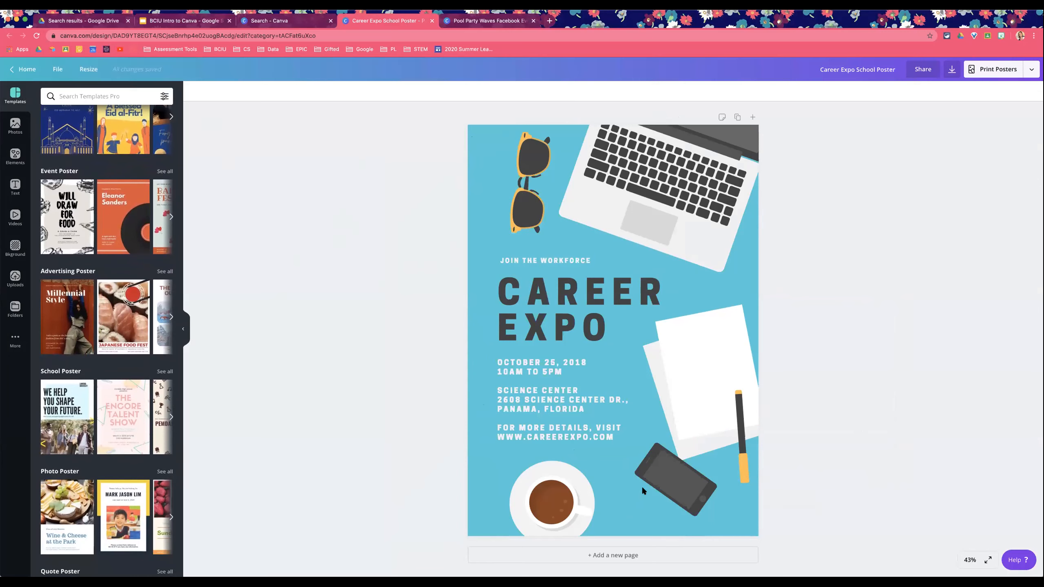
pyautogui.scroll(-3, 78, 354)
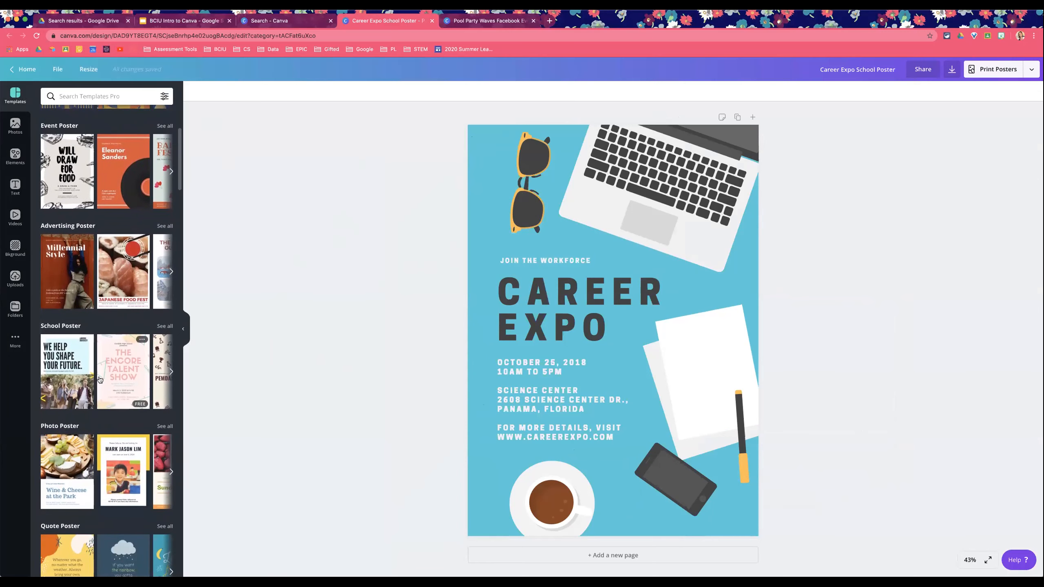
pyautogui.scroll(-2, 100, 379)
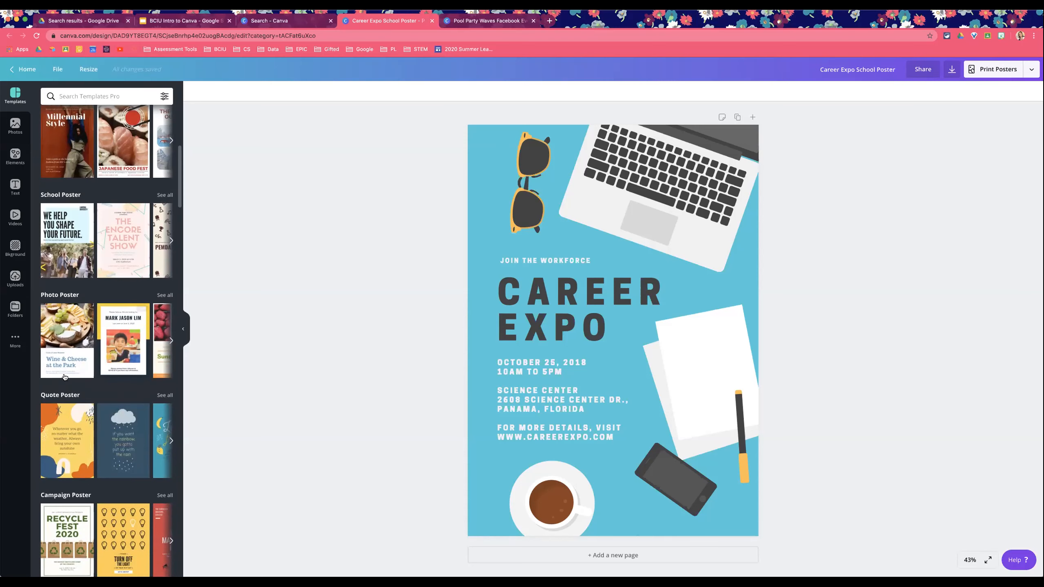
pyautogui.scroll(-7, 103, 376)
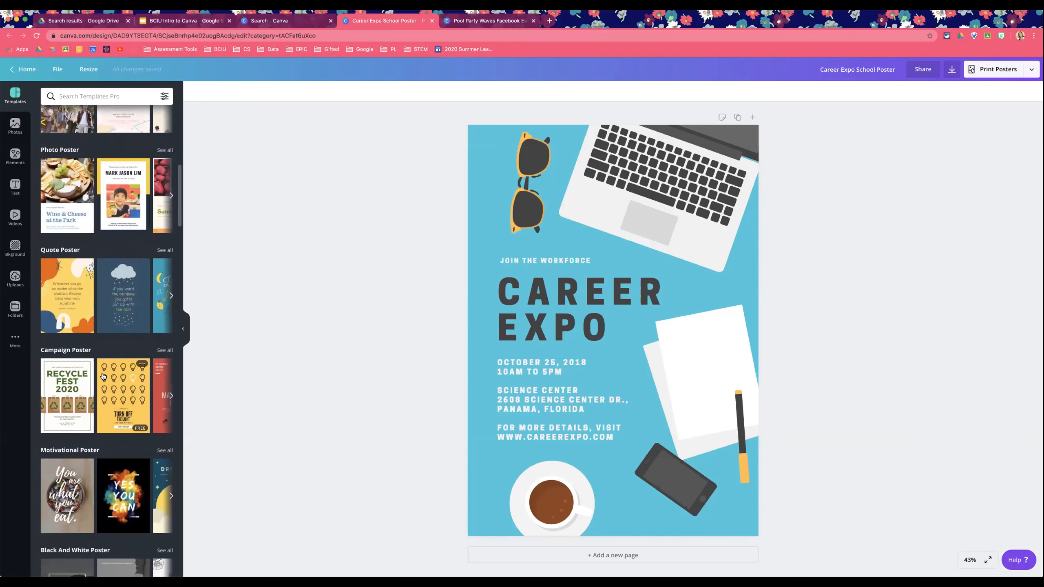
pyautogui.click(15, 125)
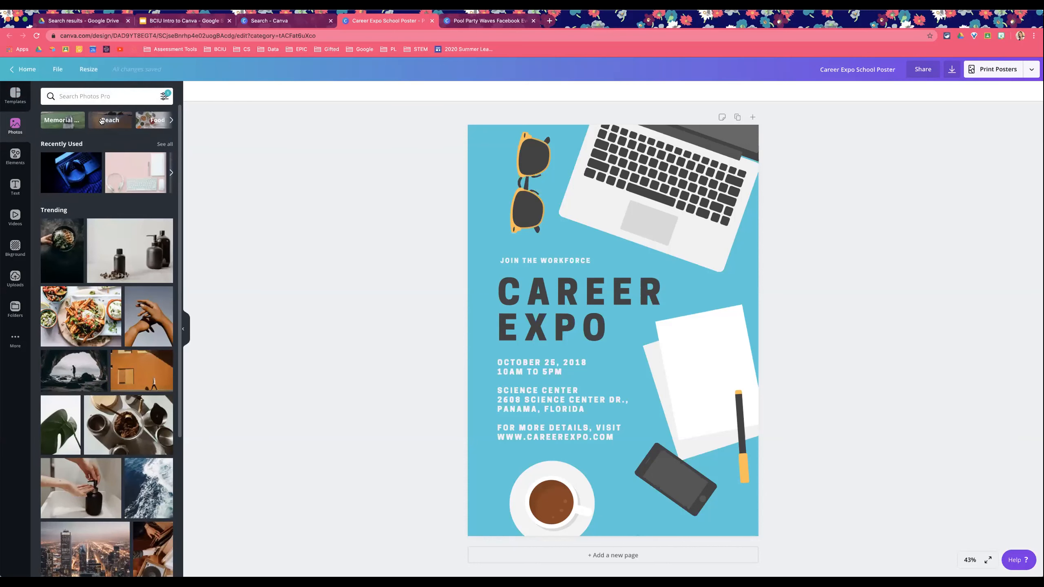
pyautogui.hscroll(3, 100, 121)
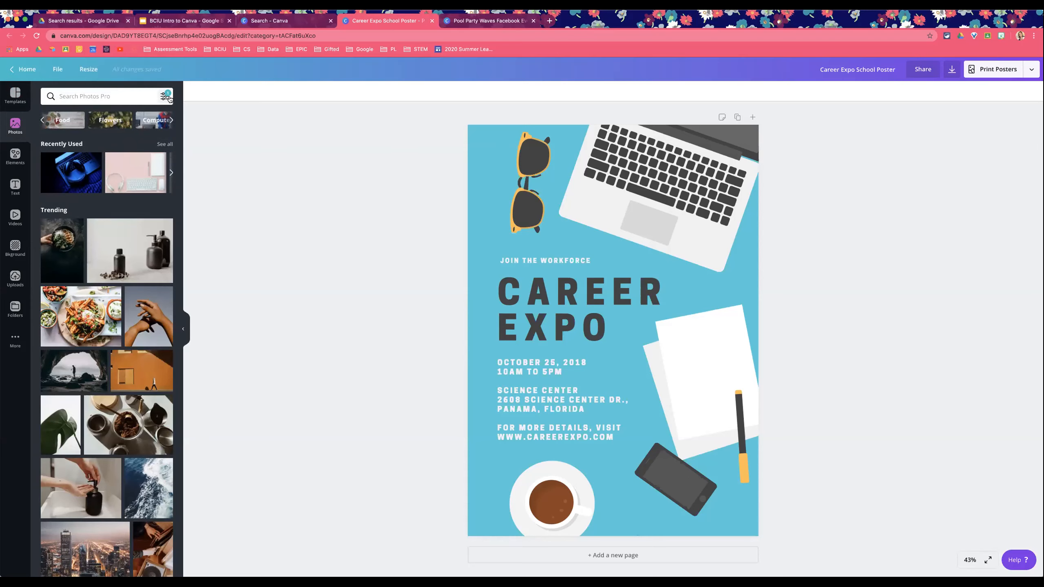
# Step: Zoom in on the poster to read its text and return the zoom to Fit
pyautogui.press('super+plus')
pyautogui.press('super+plus')
pyautogui.press('super+plus')
pyautogui.press('super+plus')
pyautogui.press('super+plus')
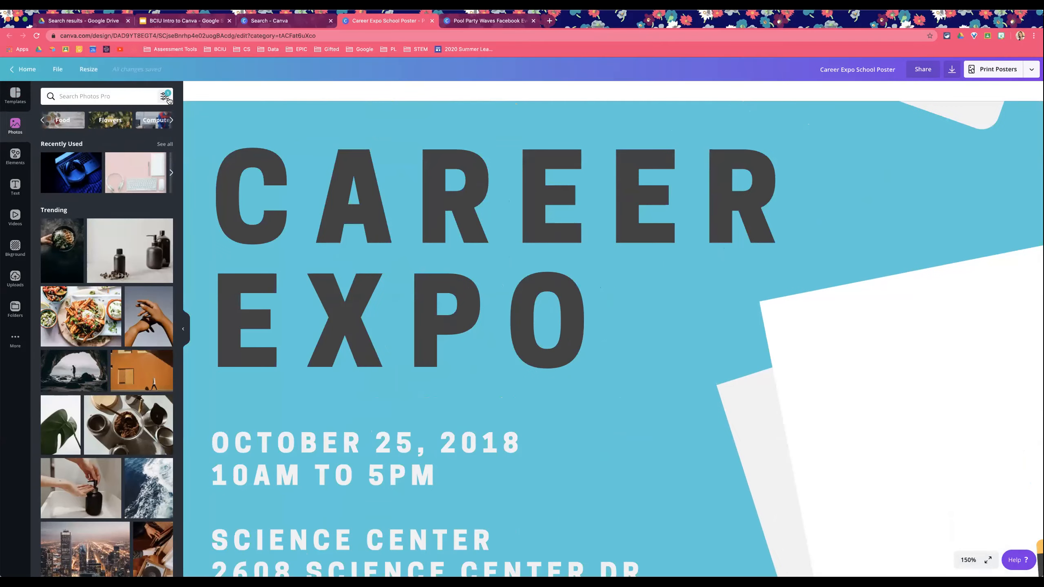
pyautogui.click(73, 5)
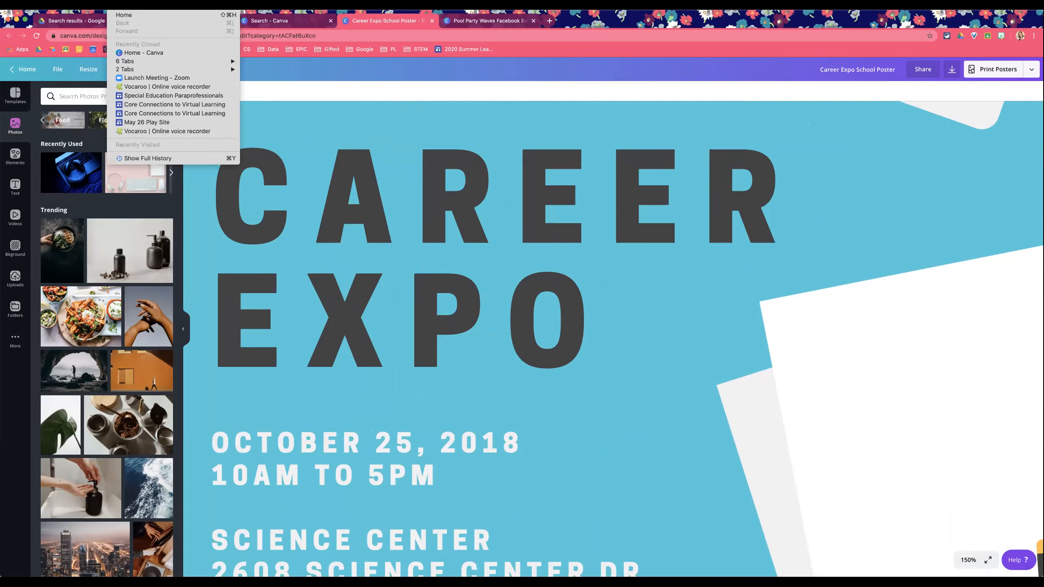
pyautogui.moveTo(97, 6)
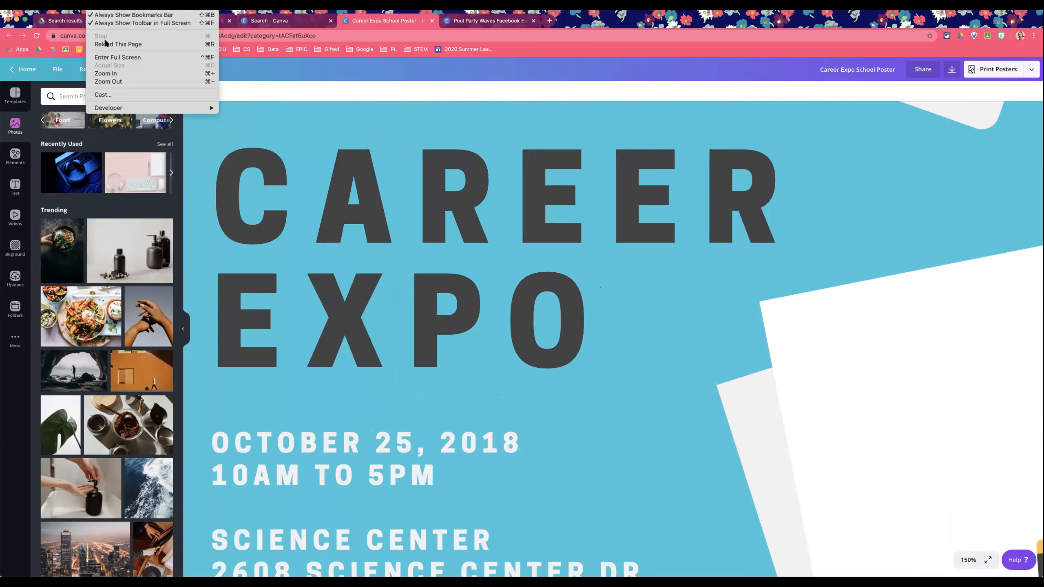
pyautogui.click(971, 560)
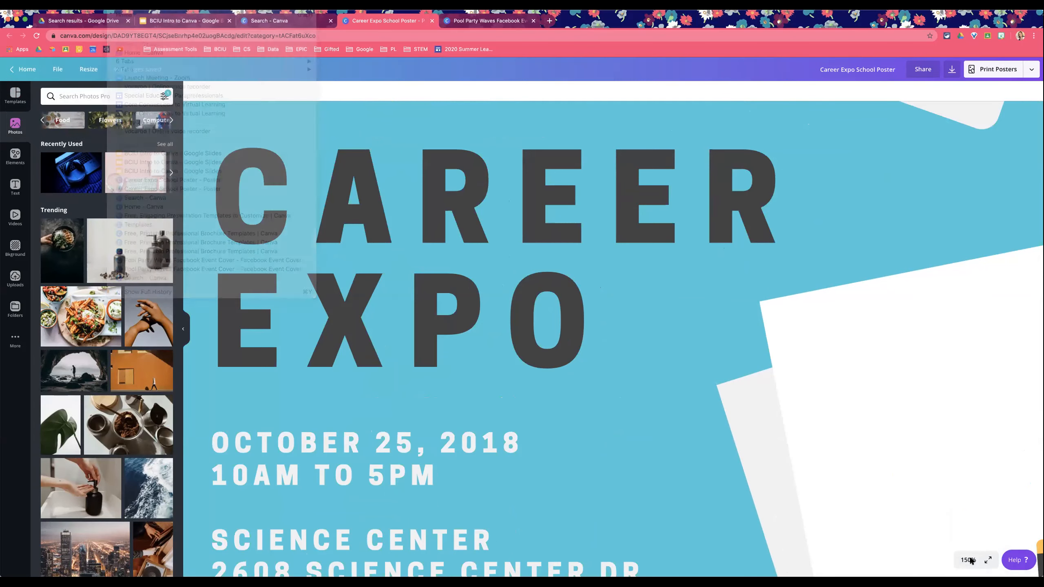
pyautogui.click(958, 445)
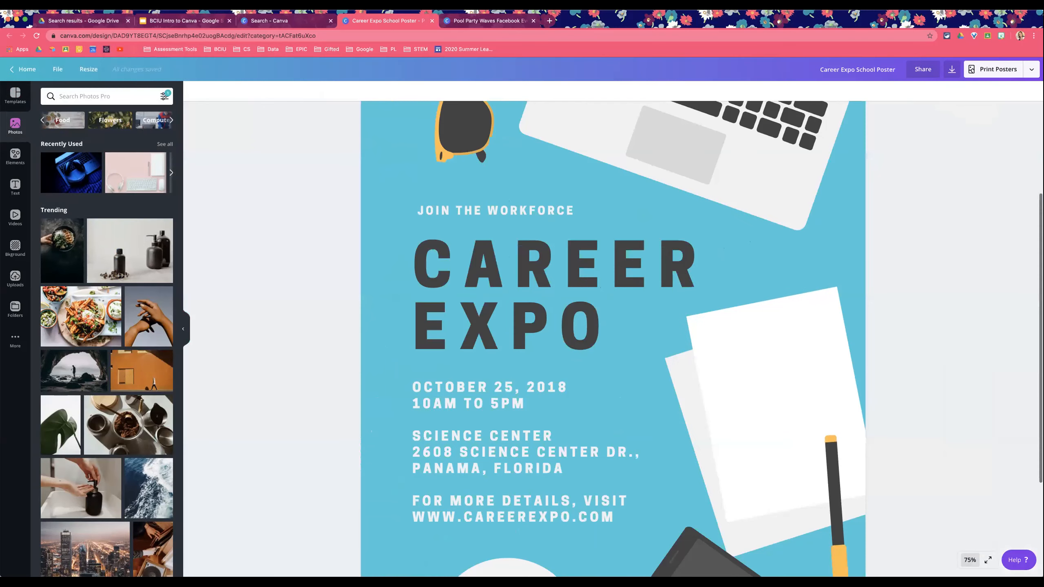
pyautogui.click(970, 560)
pyautogui.click(959, 519)
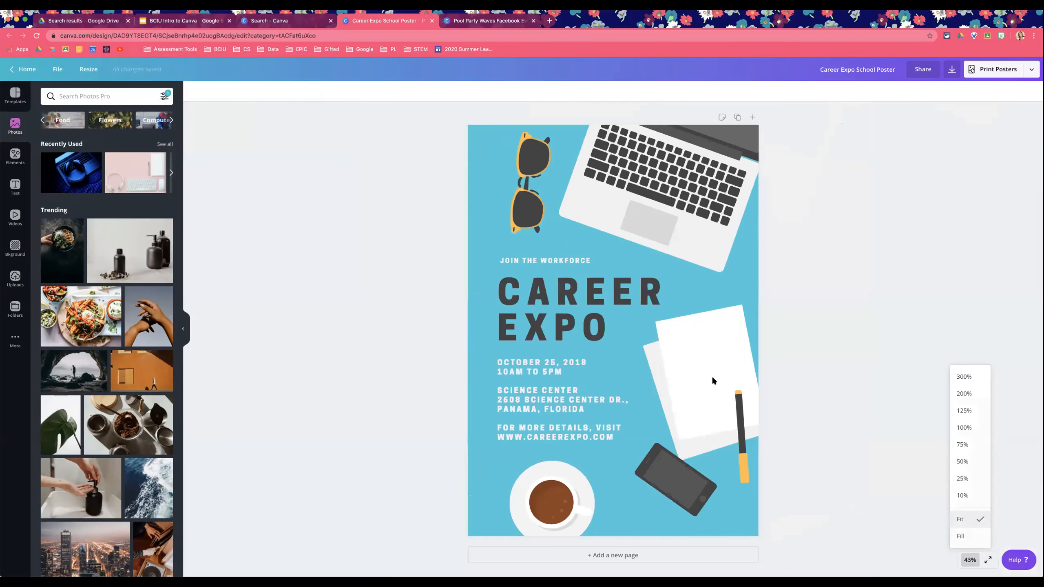
# Step: Apply the Free availability filter to the photos and scroll through the filtered results
pyautogui.click(165, 97)
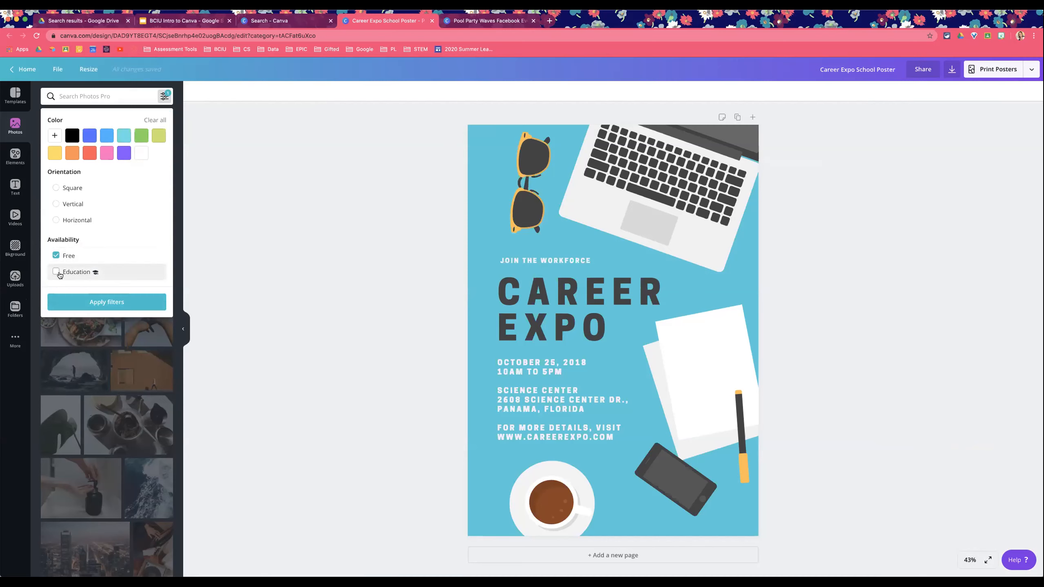
pyautogui.click(109, 304)
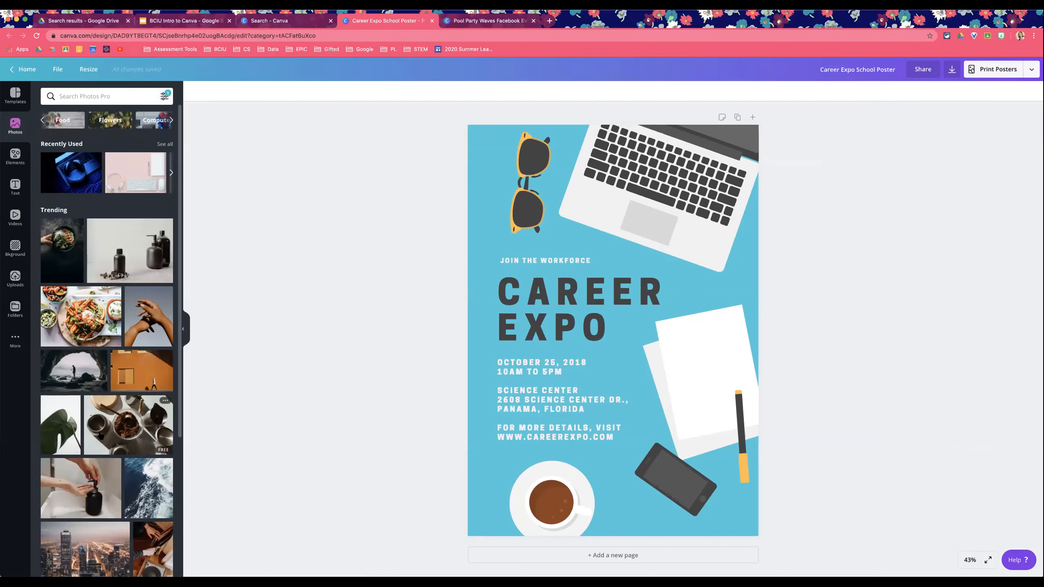
pyautogui.scroll(-1, 103, 430)
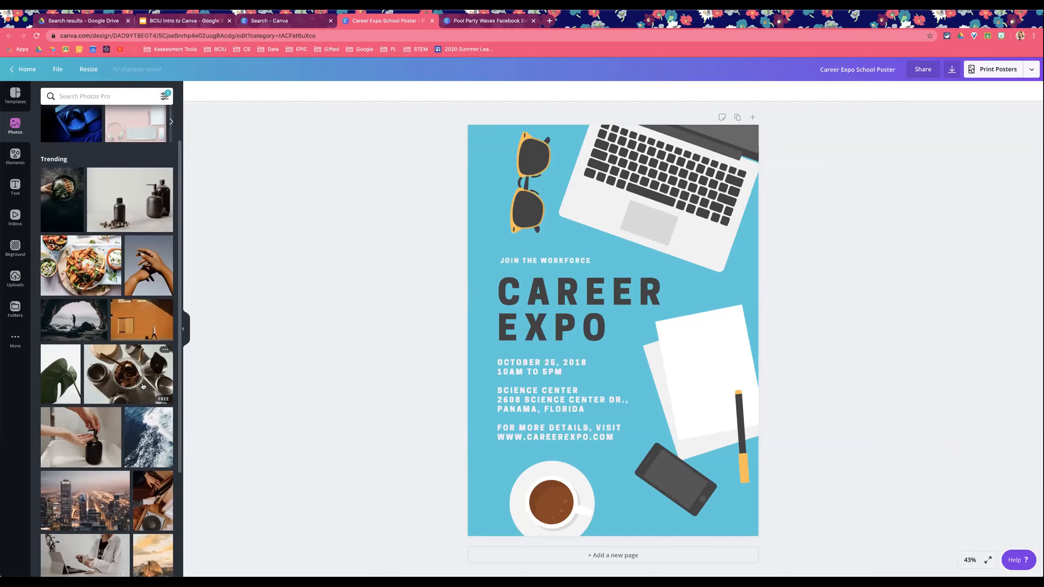
pyautogui.scroll(-3, 152, 386)
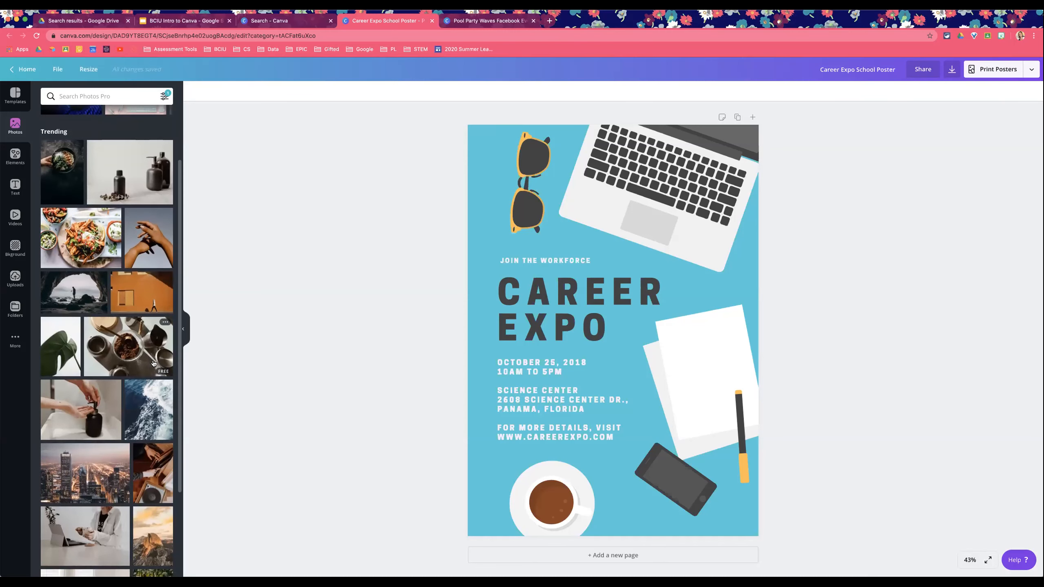
pyautogui.scroll(-5, 152, 357)
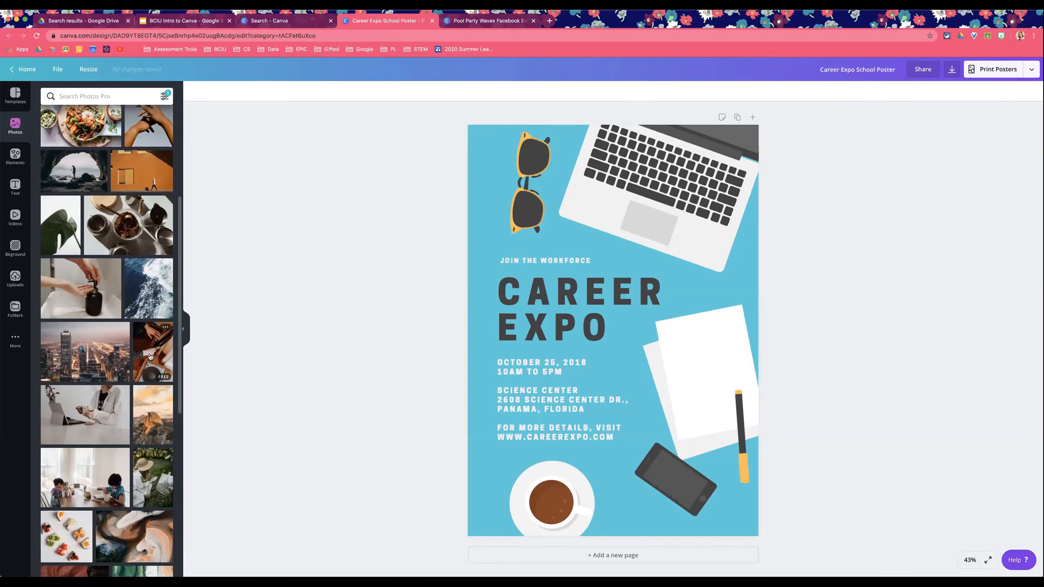
pyautogui.scroll(-5, 151, 390)
pyautogui.scroll(-10, 151, 420)
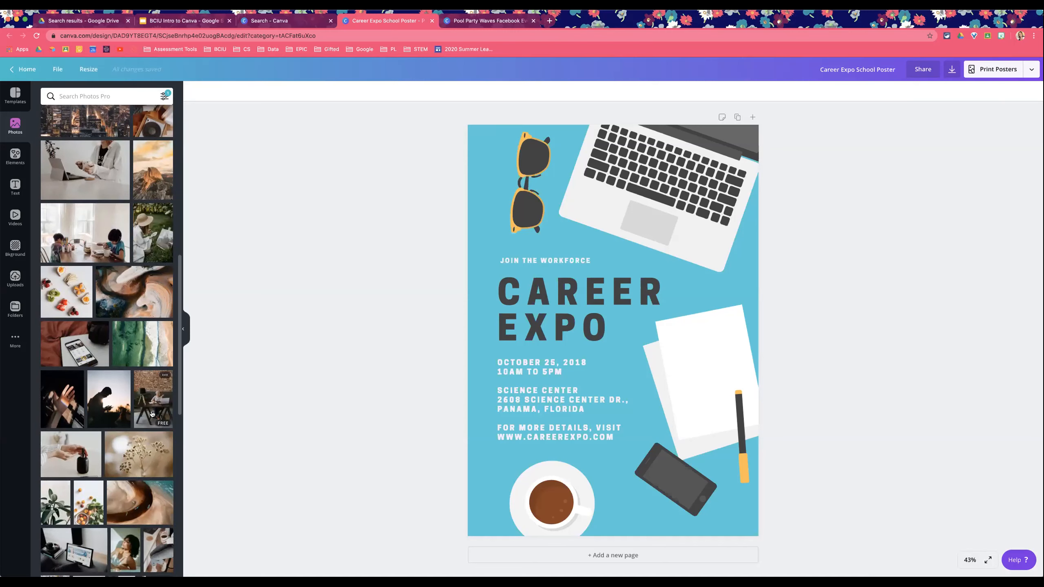
pyautogui.scroll(-4, 151, 412)
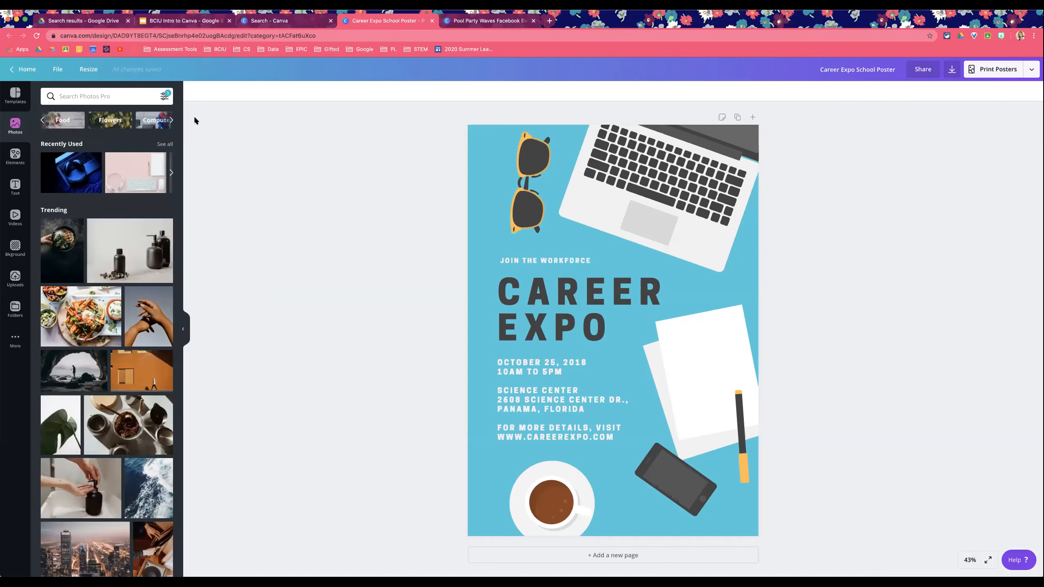
# Step: Add the Education availability filter to the photos and scroll through the results
pyautogui.click(164, 96)
pyautogui.click(63, 273)
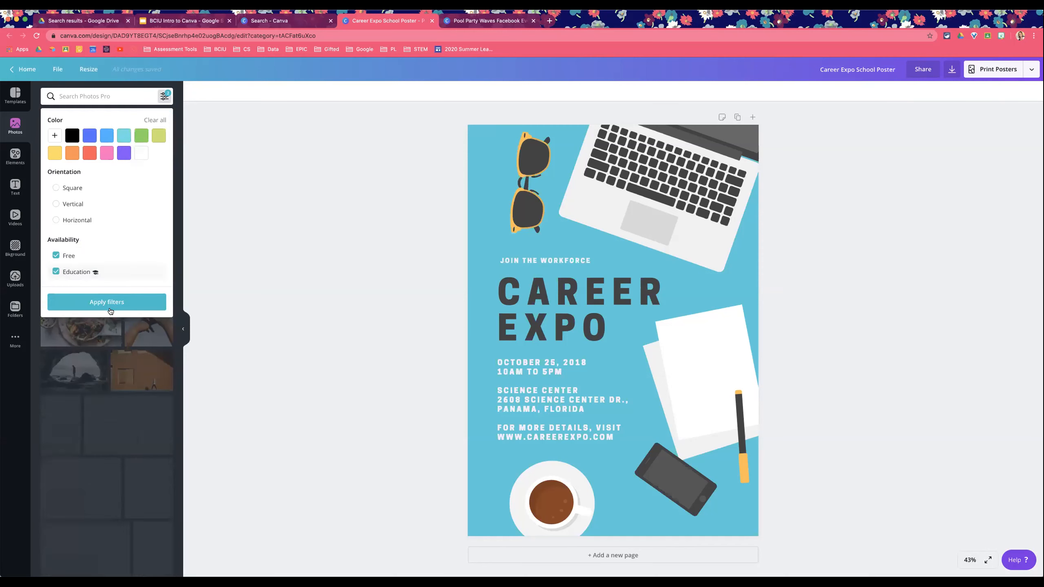
pyautogui.click(106, 302)
pyautogui.scroll(-10, 121, 238)
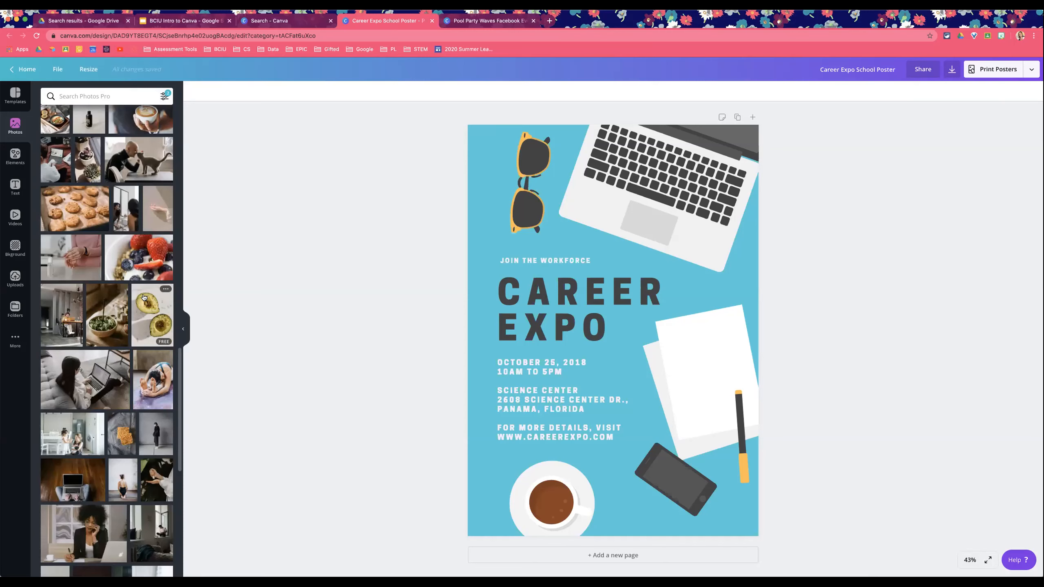
pyautogui.scroll(-2, 145, 375)
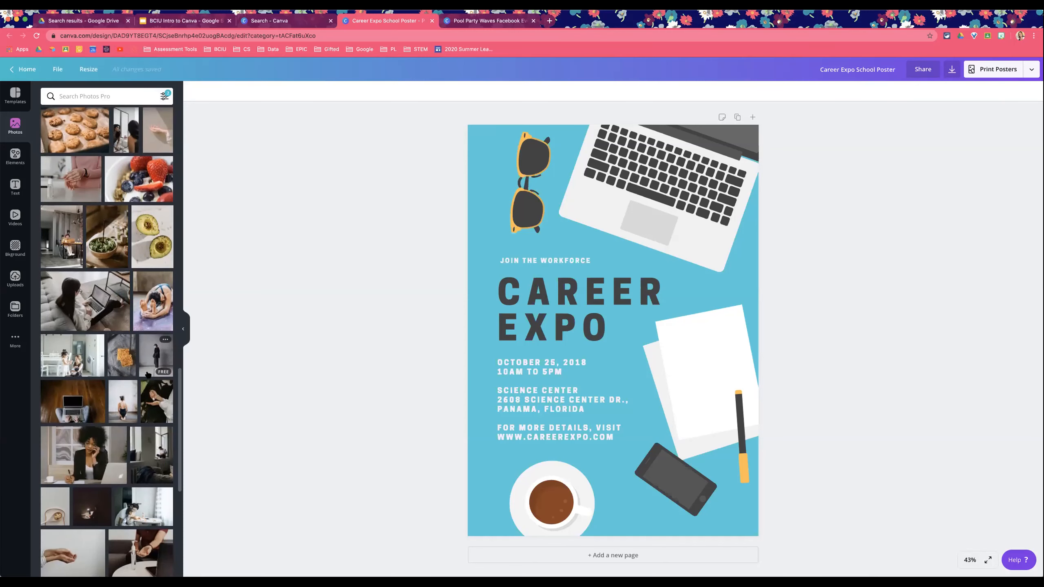
# Step: Place the laptop-on-wood-floor photo into the paper frame at the poster's right side
pyautogui.click(64, 399)
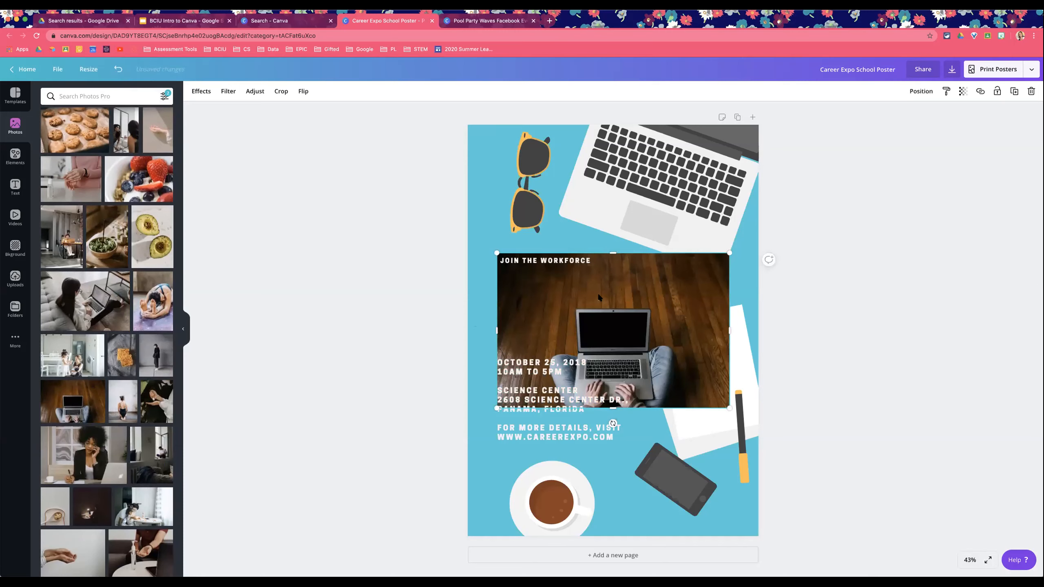
pyautogui.press('Delete')
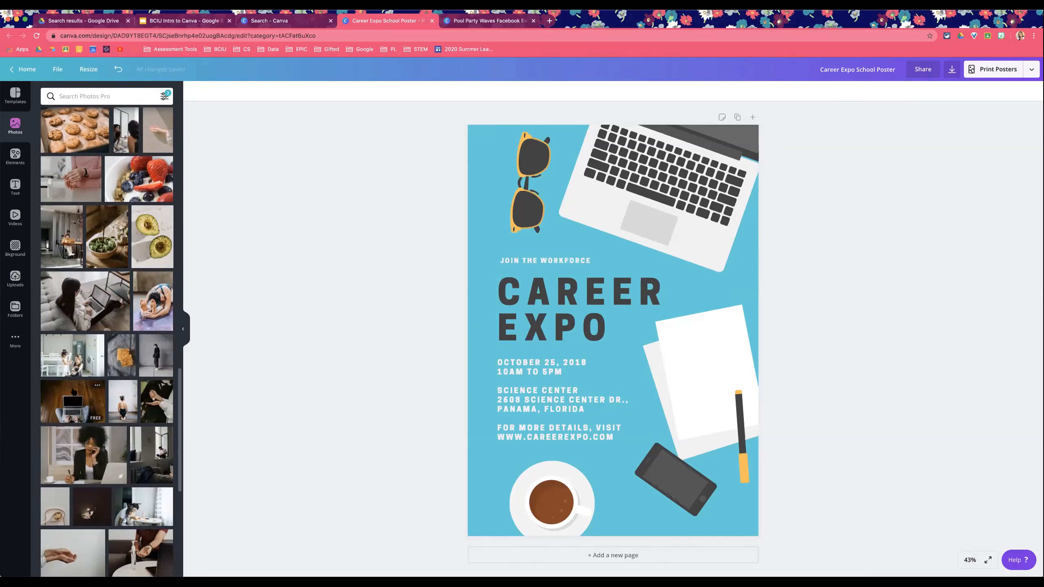
pyautogui.moveTo(73, 401); pyautogui.dragTo(679, 225)
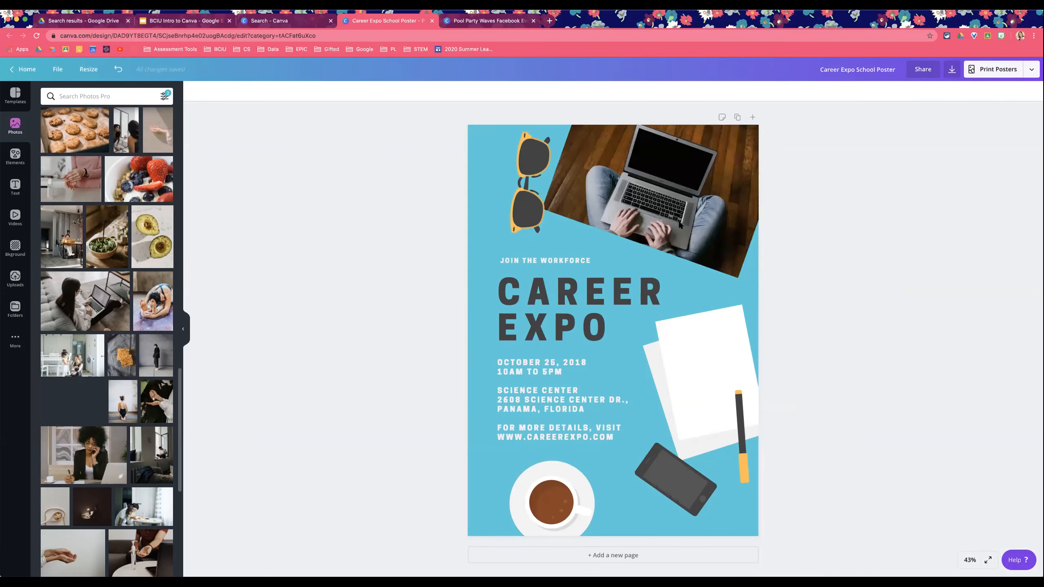
pyautogui.moveTo(679, 225); pyautogui.dragTo(698, 321)
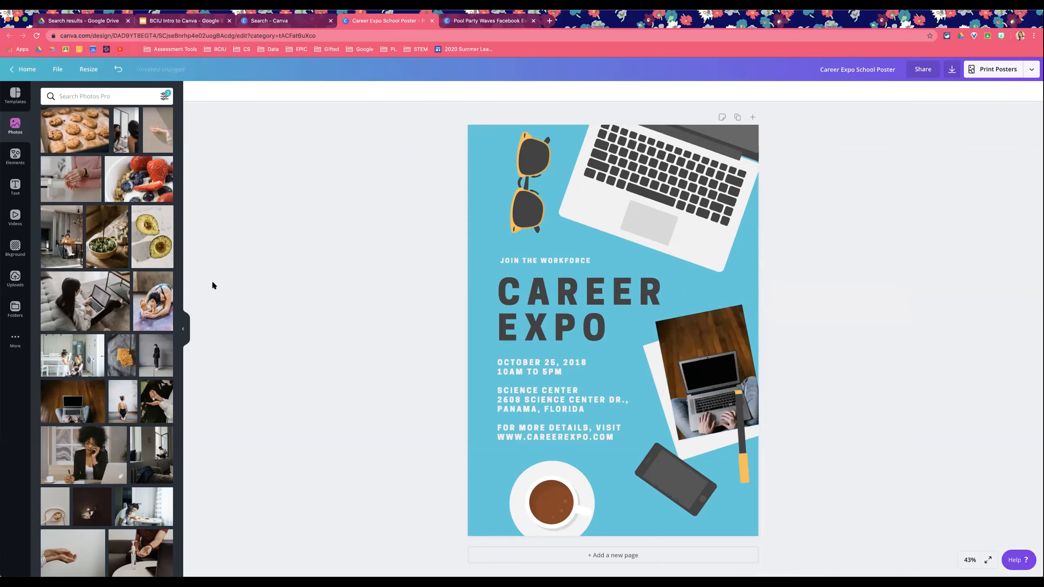
# Step: Search the photos for careers and scroll through the results
pyautogui.scroll(-2, 73, 439)
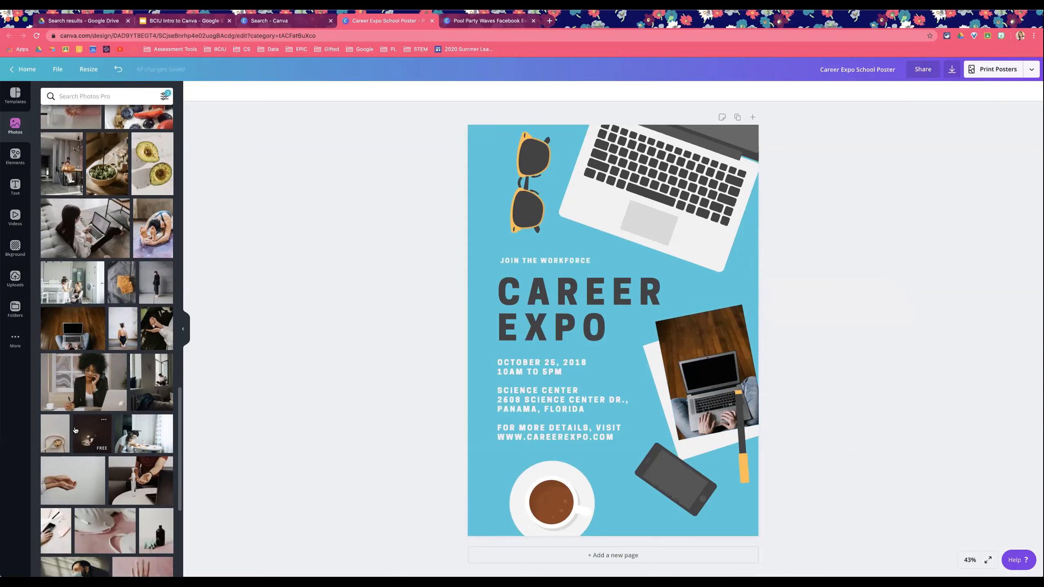
pyautogui.scroll(3, 122, 345)
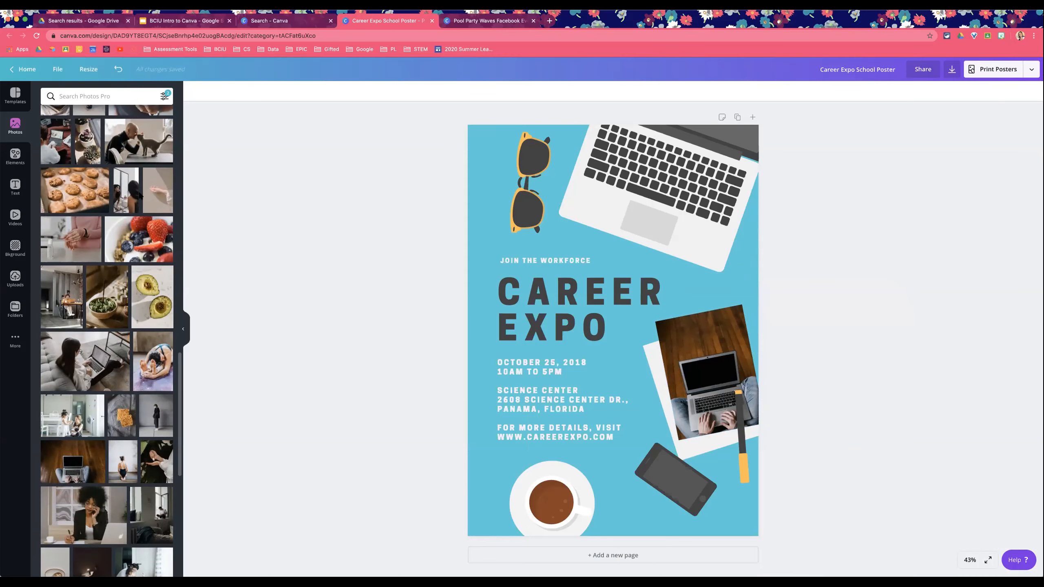
pyautogui.scroll(-6, 123, 164)
pyautogui.click(125, 90)
pyautogui.write('careers')
pyautogui.press('Return')
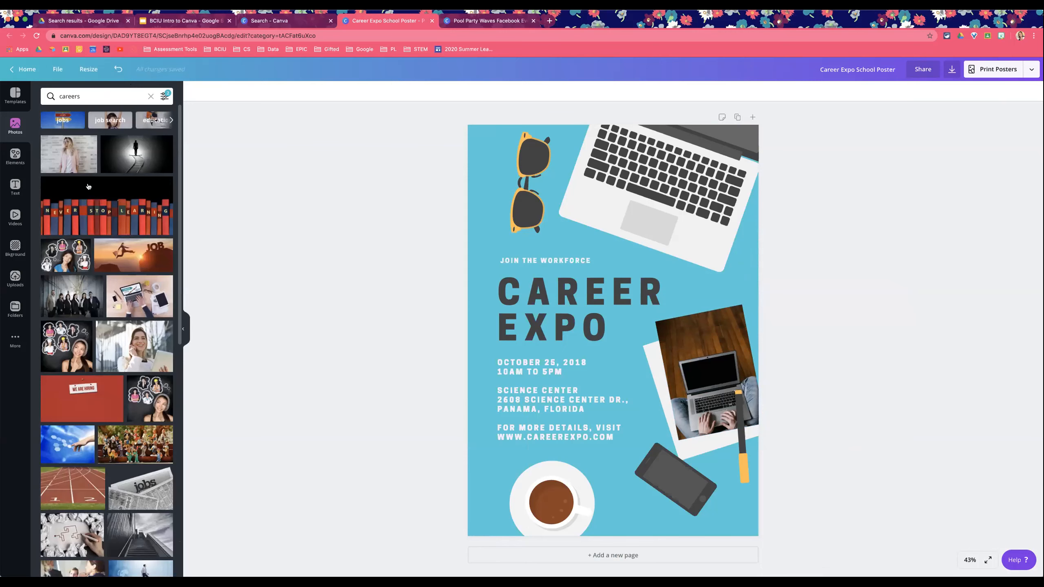
pyautogui.scroll(-1, 88, 287)
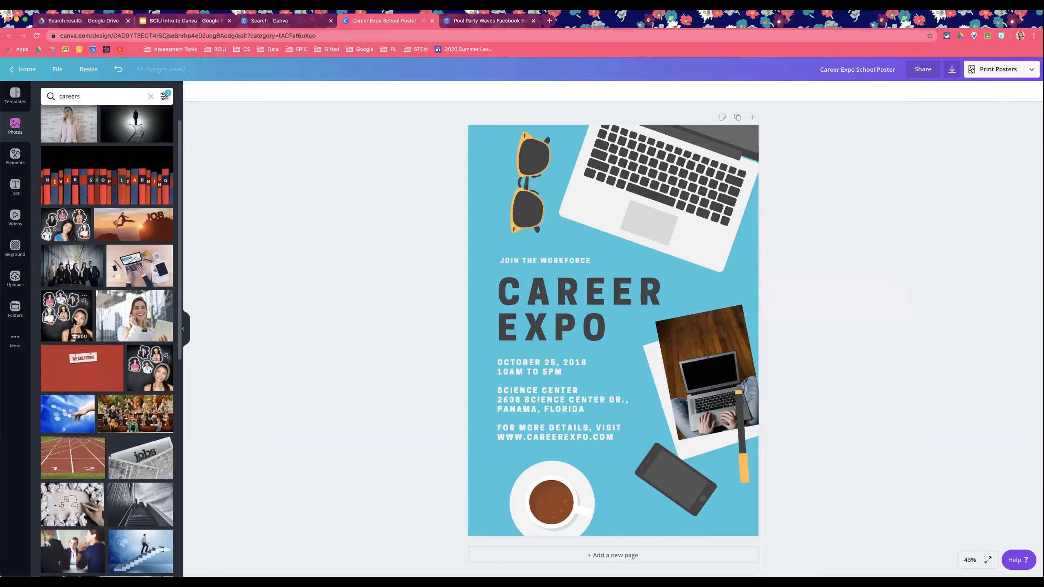
pyautogui.click(73, 321)
pyautogui.moveTo(497, 211); pyautogui.dragTo(658, 347)
pyautogui.moveTo(694, 407); pyautogui.dragTo(688, 318)
pyautogui.press('Delete')
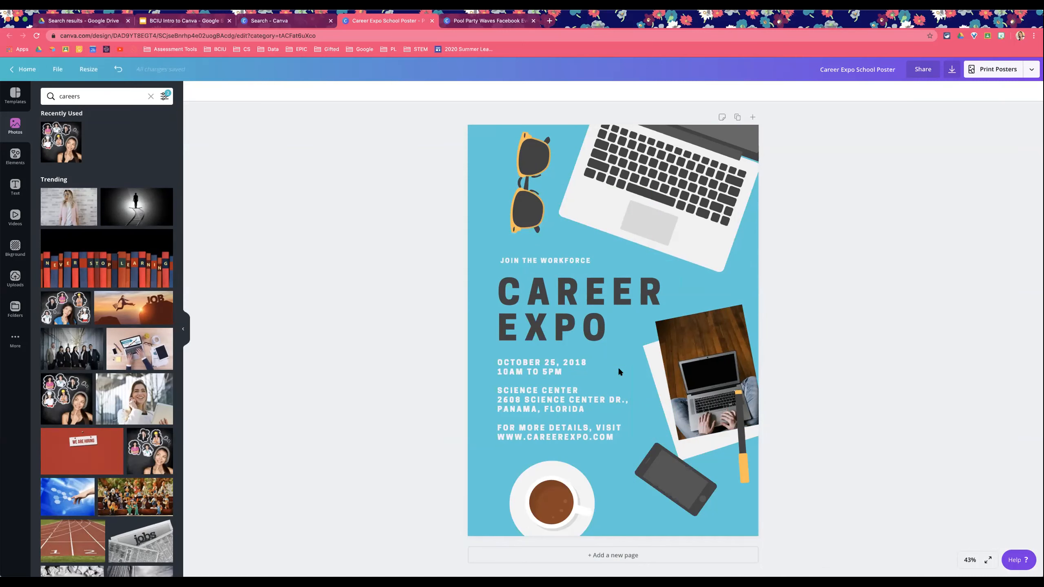
# Step: Select the poster's blue background and delete it
pyautogui.rightClick(476, 171)
pyautogui.click(476, 144)
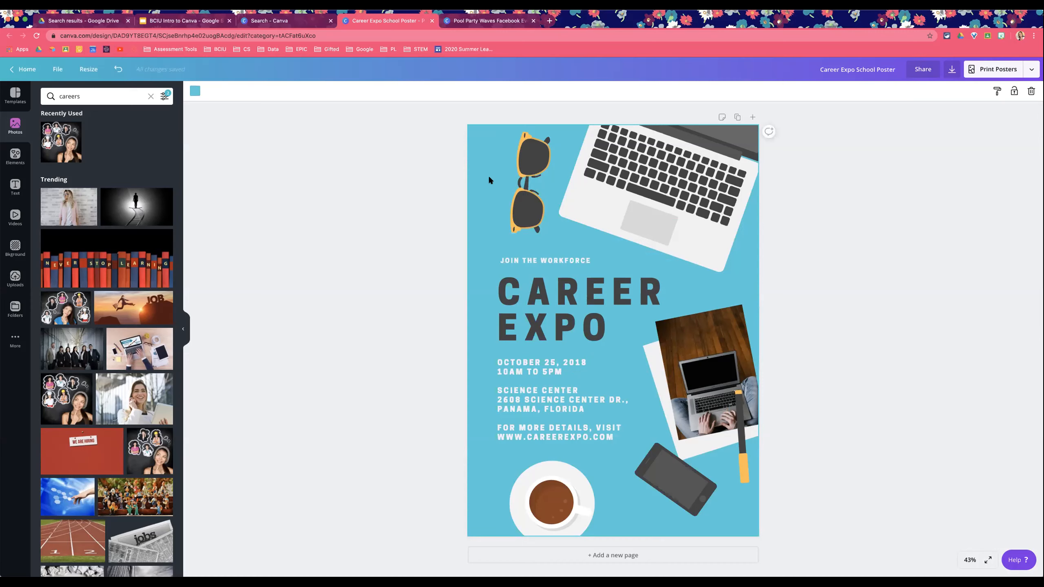
pyautogui.press('Delete')
# Step: Select the sunglasses graphic and stretch it slightly taller
pyautogui.click(528, 157)
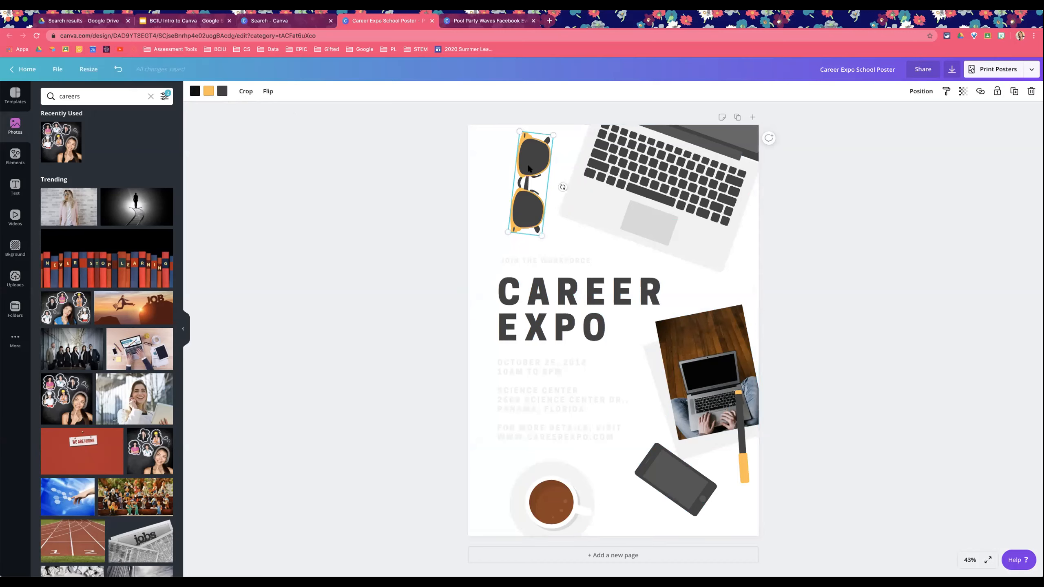
pyautogui.moveTo(542, 235)
pyautogui.mouseDown()
pyautogui.moveTo(571, 303)
pyautogui.moveTo(545, 245)
pyautogui.mouseUp()
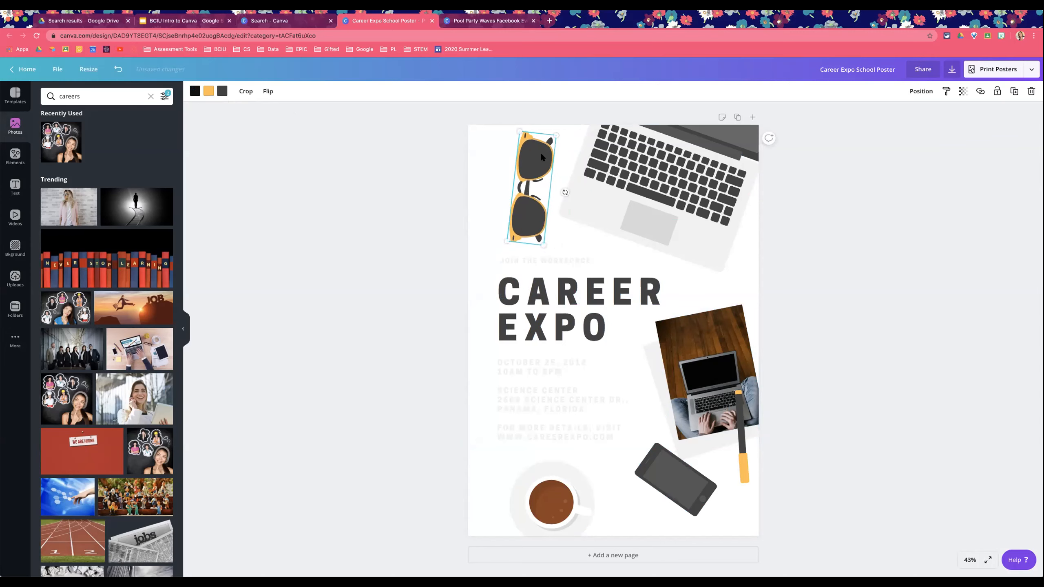
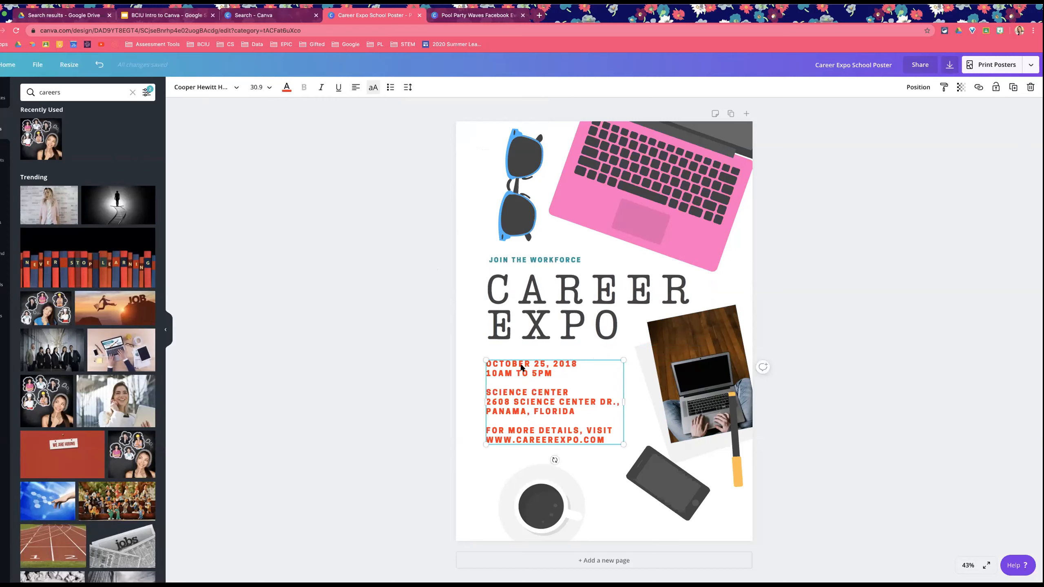
# Step: Widen the event details text box and change its font to Lovelo
pyautogui.moveTo(624, 360); pyautogui.dragTo(639, 350)
pyautogui.click(221, 94)
pyautogui.scroll(-10, 111, 378)
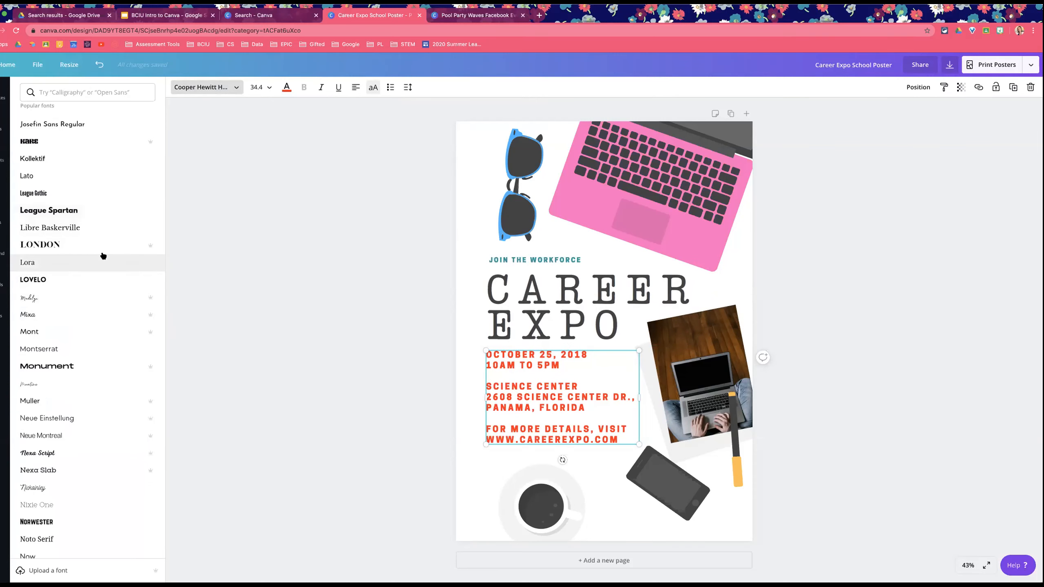
pyautogui.click(99, 489)
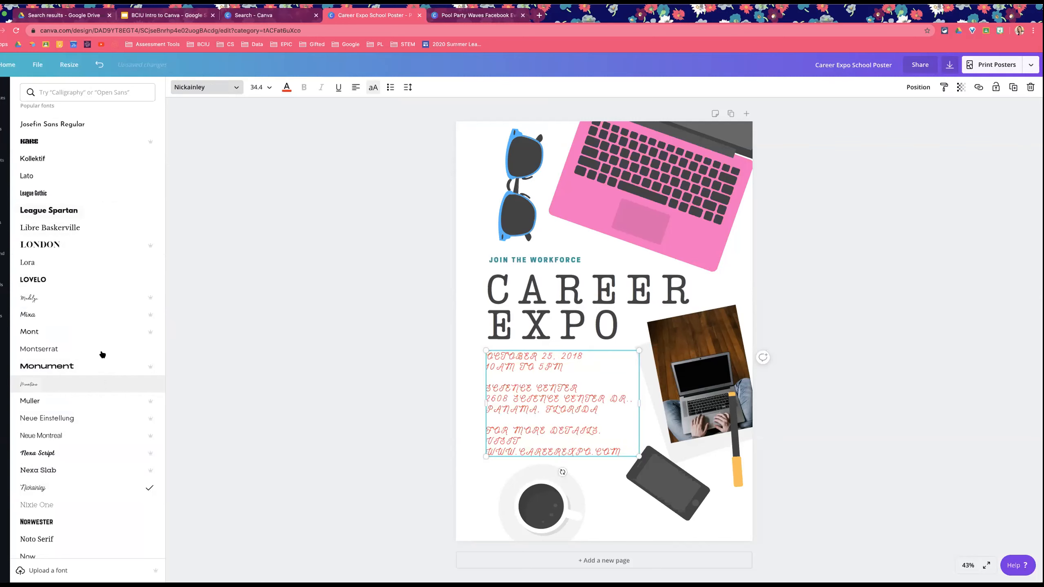
pyautogui.click(371, 88)
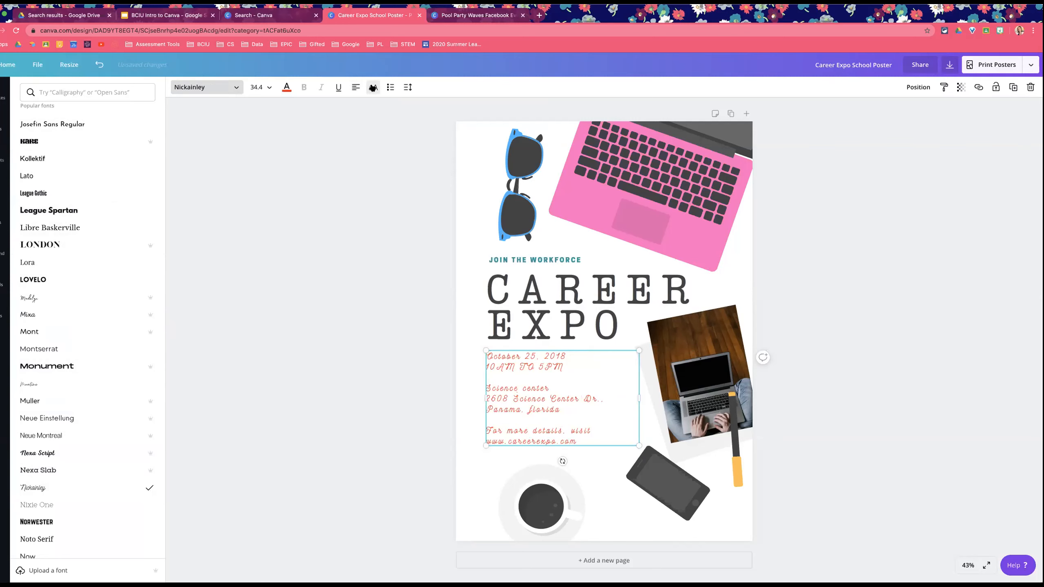
pyautogui.click(88, 279)
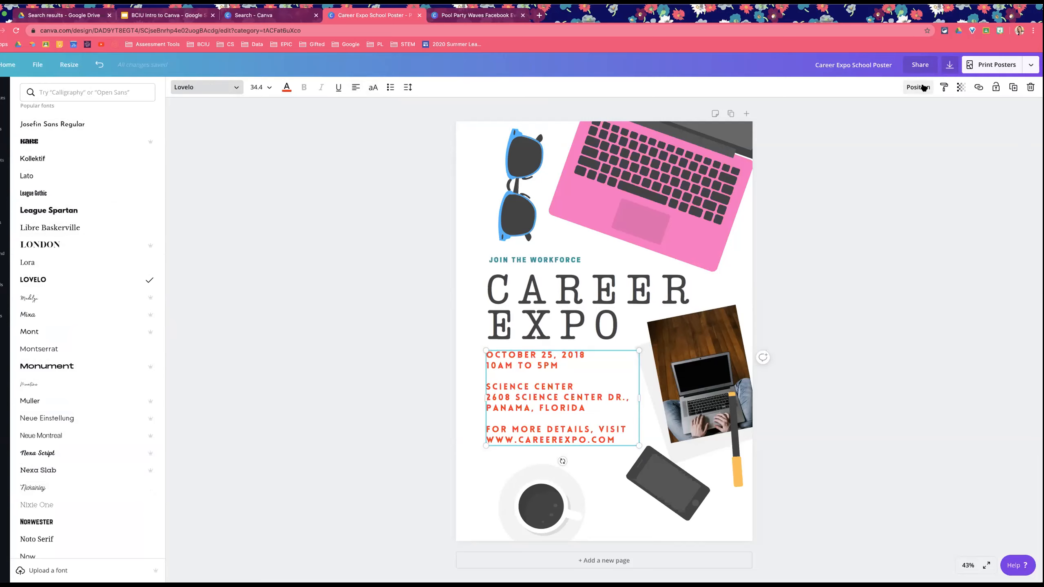
# Step: Move the CAREER EXPO title up over the pink laptop graphic and bring it forward
pyautogui.click(609, 265)
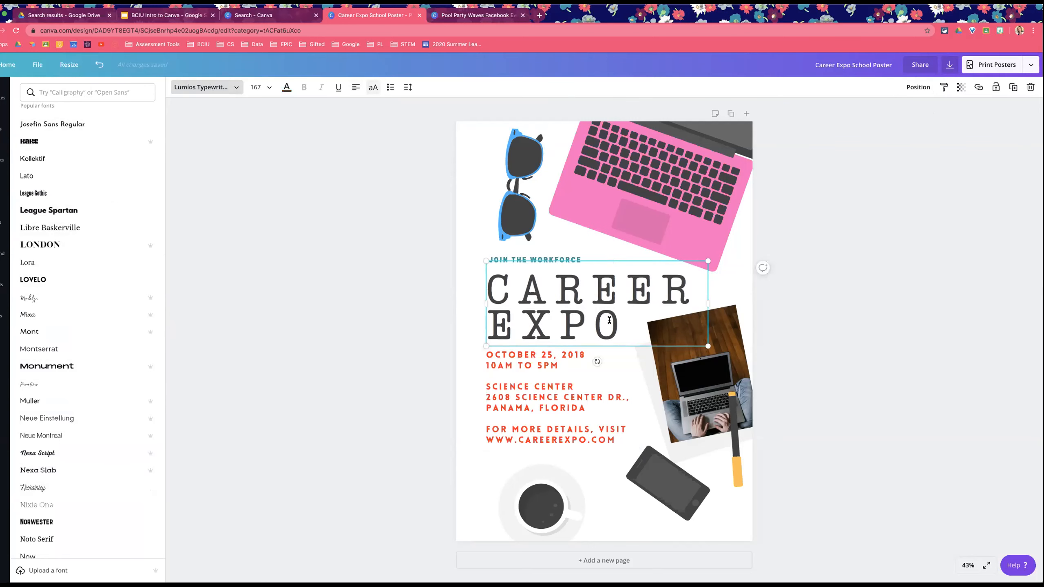
pyautogui.click(849, 322)
pyautogui.moveTo(508, 307); pyautogui.dragTo(578, 214)
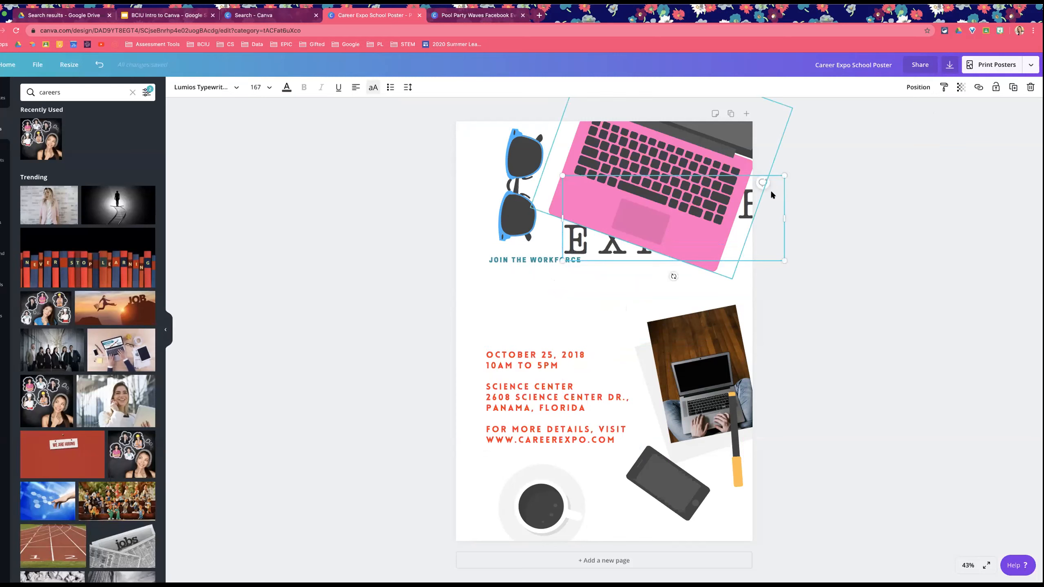
pyautogui.click(917, 87)
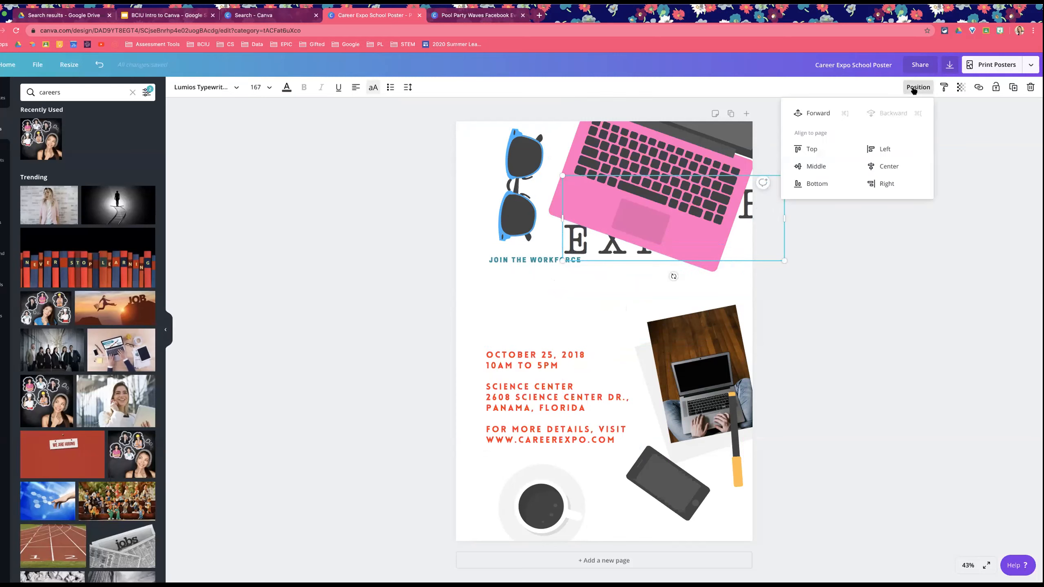
pyautogui.click(824, 115)
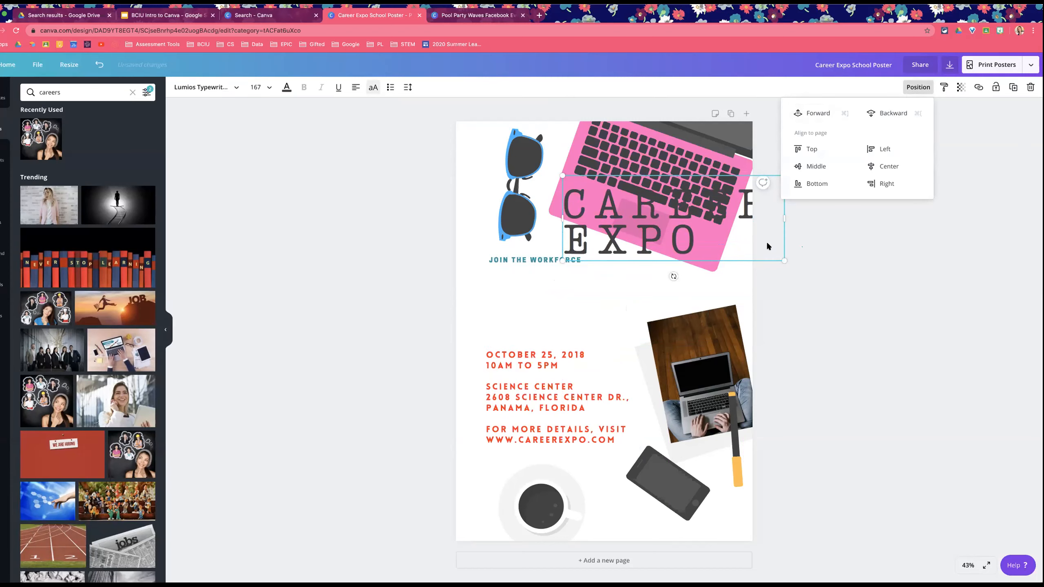
# Step: Move the title back below the JOIN THE WORKFORCE tagline and center it on the page horizontally
pyautogui.click(729, 246)
pyautogui.moveTo(729, 256); pyautogui.dragTo(655, 342)
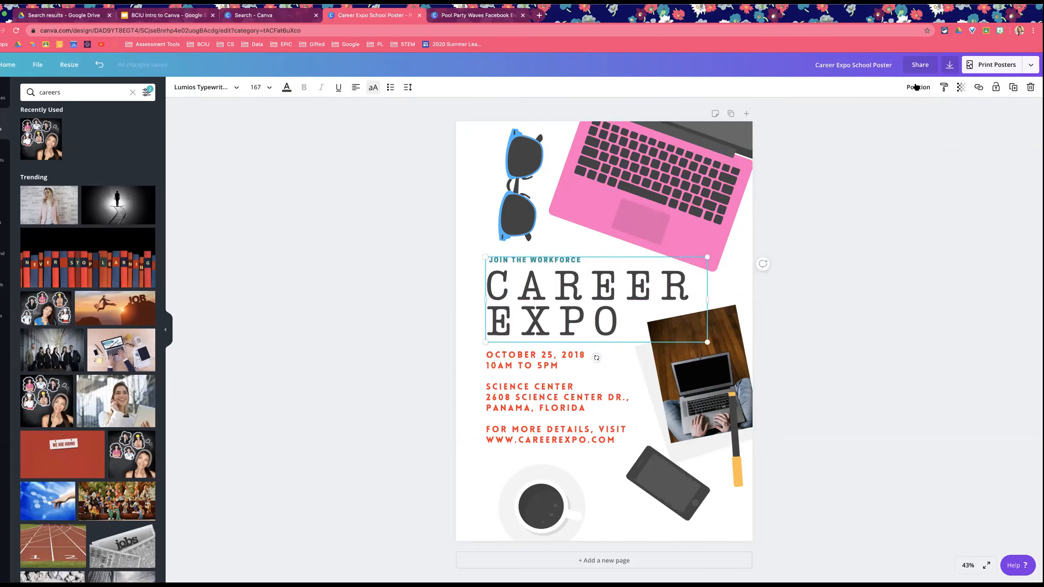
pyautogui.click(919, 87)
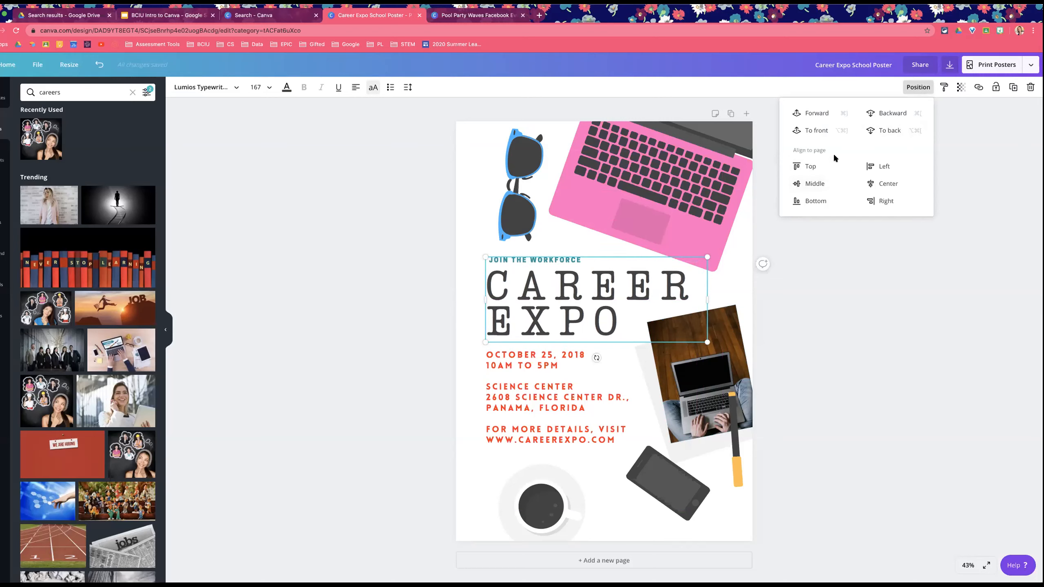
pyautogui.click(892, 183)
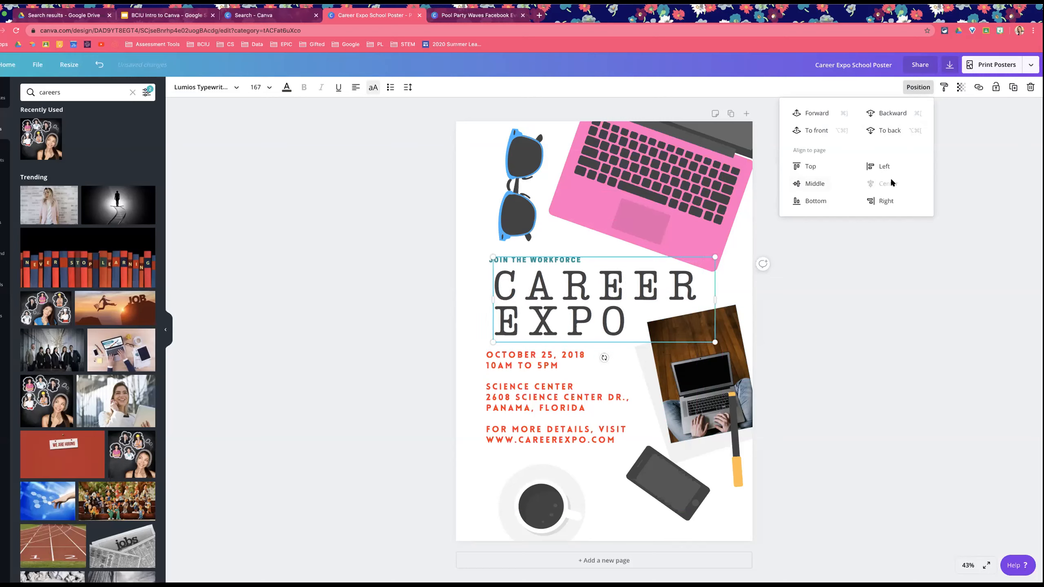
# Step: Center-align the title text and align the title to the page's middle
pyautogui.click(356, 88)
pyautogui.click(624, 308)
pyautogui.click(918, 87)
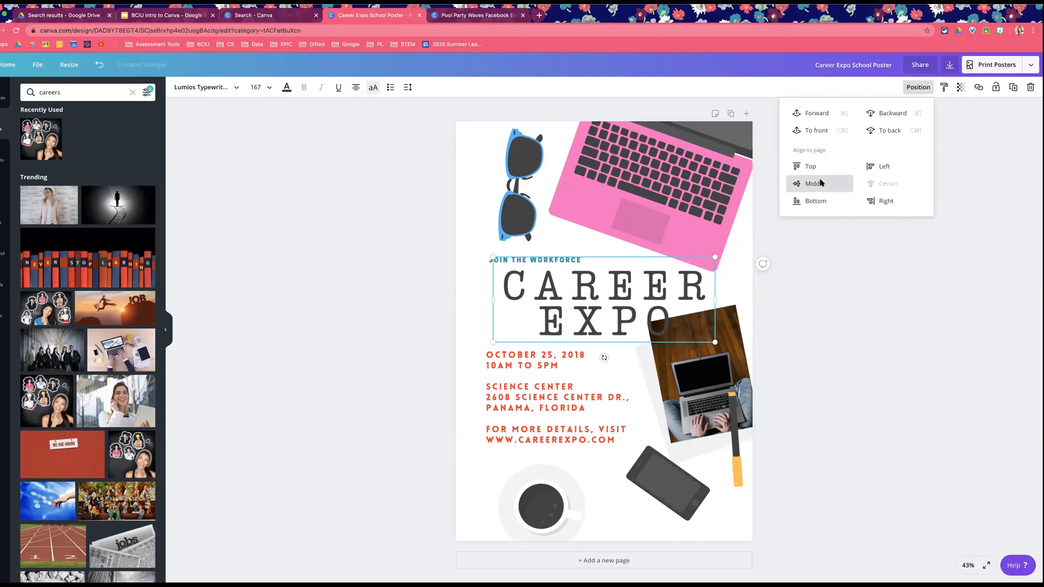
pyautogui.click(820, 183)
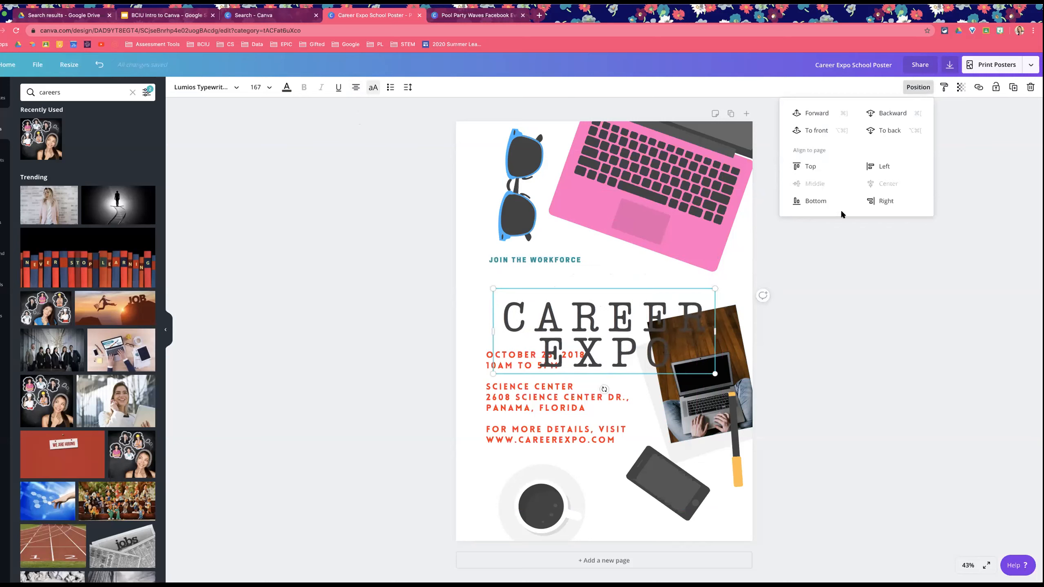
# Step: Move the title back up under the tagline and left-align its text
pyautogui.moveTo(617, 287); pyautogui.dragTo(618, 260)
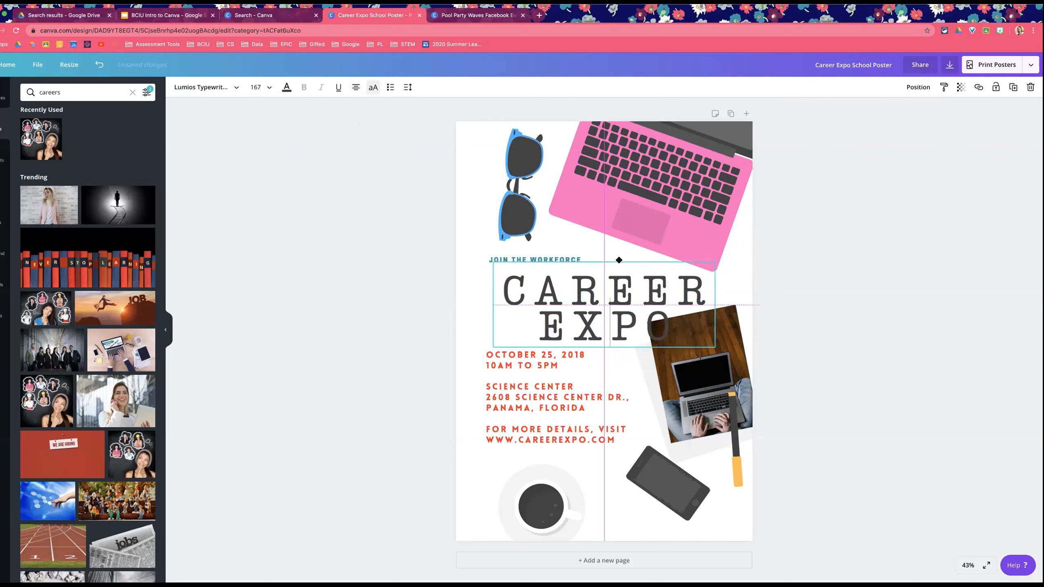
pyautogui.moveTo(615, 260)
pyautogui.mouseDown()
pyautogui.moveTo(593, 260)
pyautogui.moveTo(620, 261)
pyautogui.moveTo(608, 263)
pyautogui.mouseUp()
pyautogui.click(356, 88)
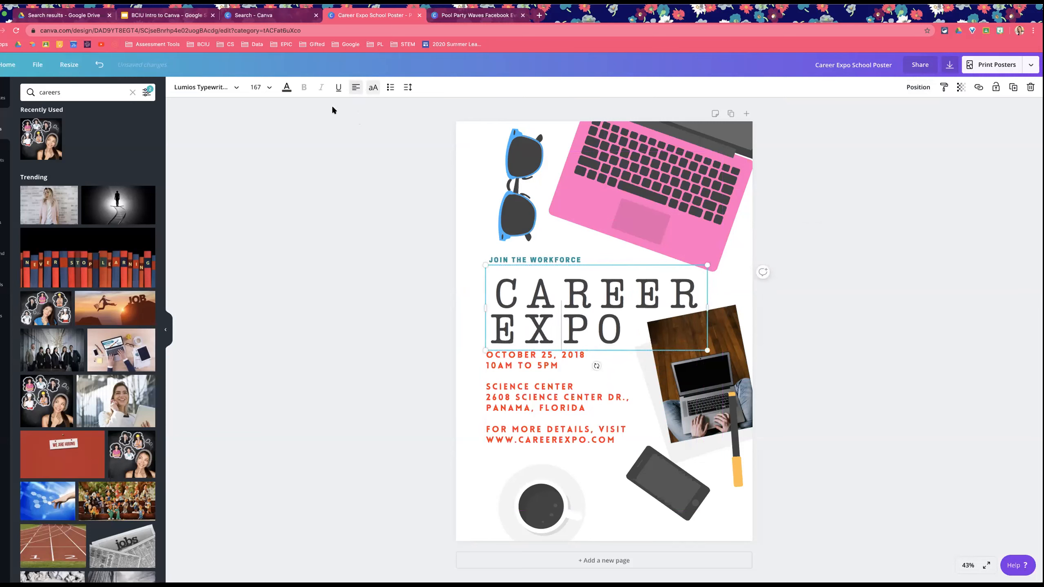
pyautogui.click(791, 319)
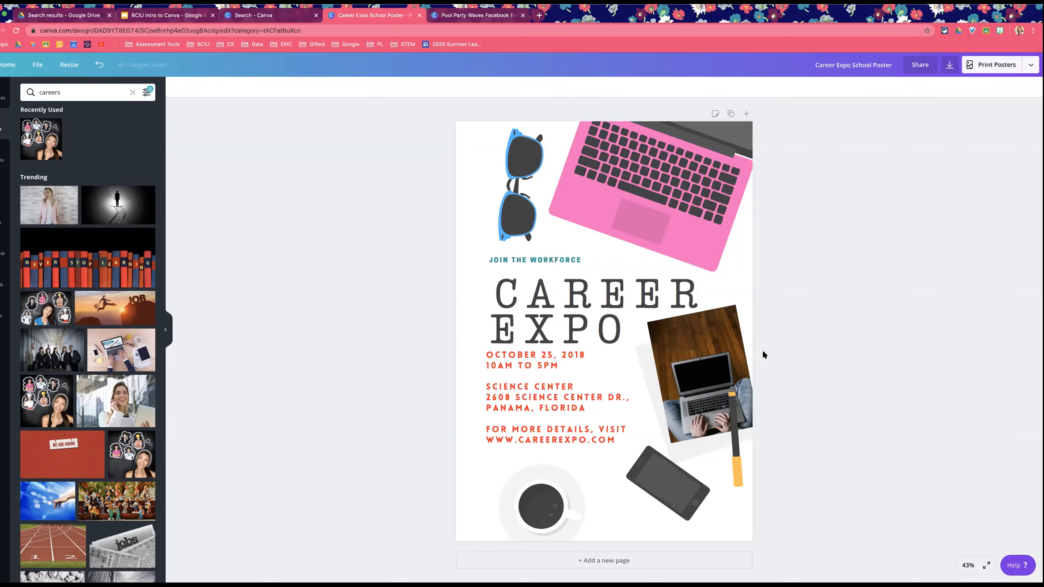
# Step: Nudge the event details text box slightly down and to the right
pyautogui.click(615, 366)
pyautogui.moveTo(624, 351); pyautogui.dragTo(626, 356)
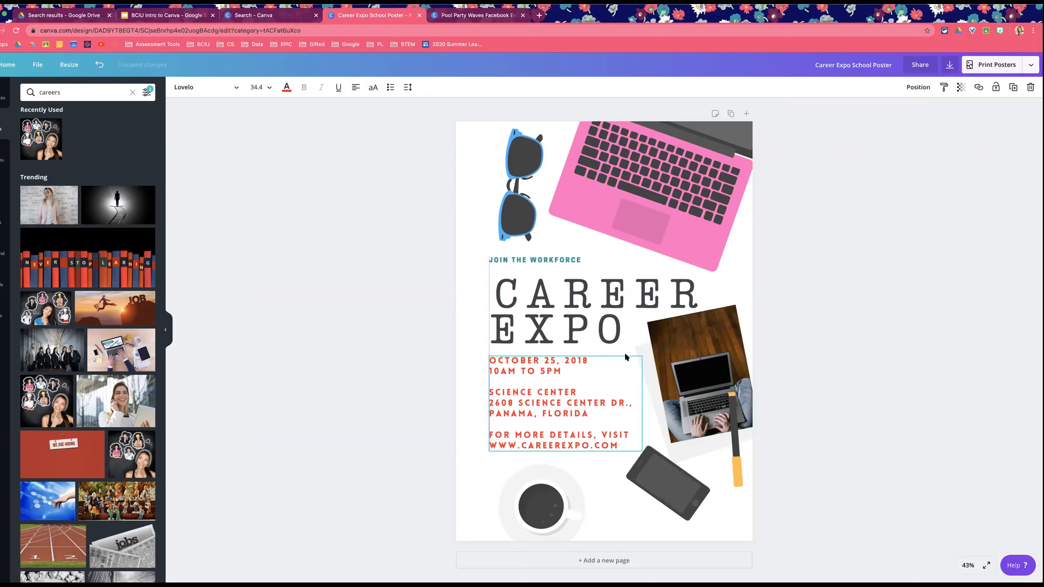
pyautogui.click(506, 287)
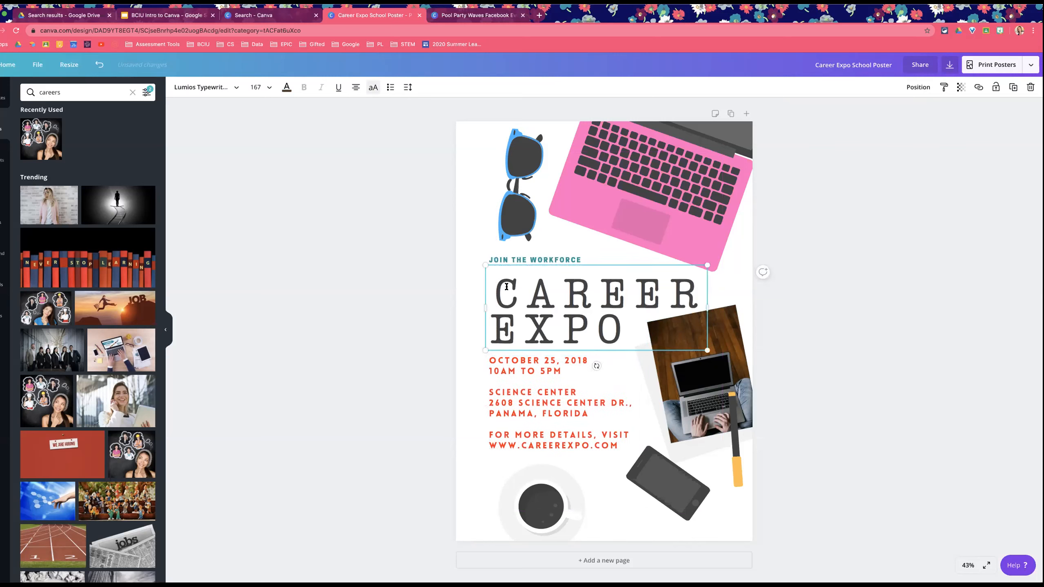
pyautogui.click(872, 325)
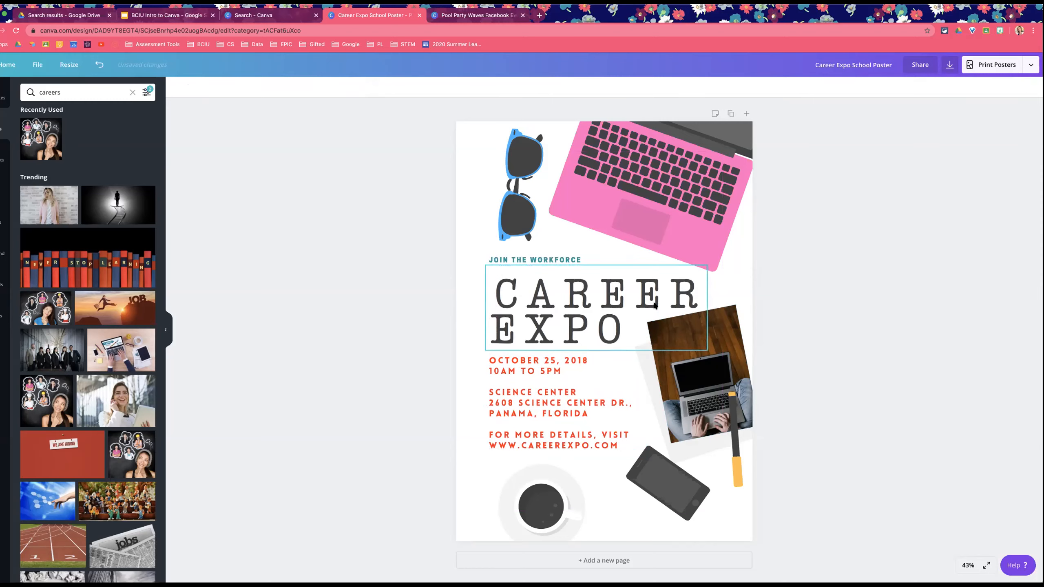
# Step: Recolor the phone graphic's body blue and its second color black
pyautogui.click(681, 470)
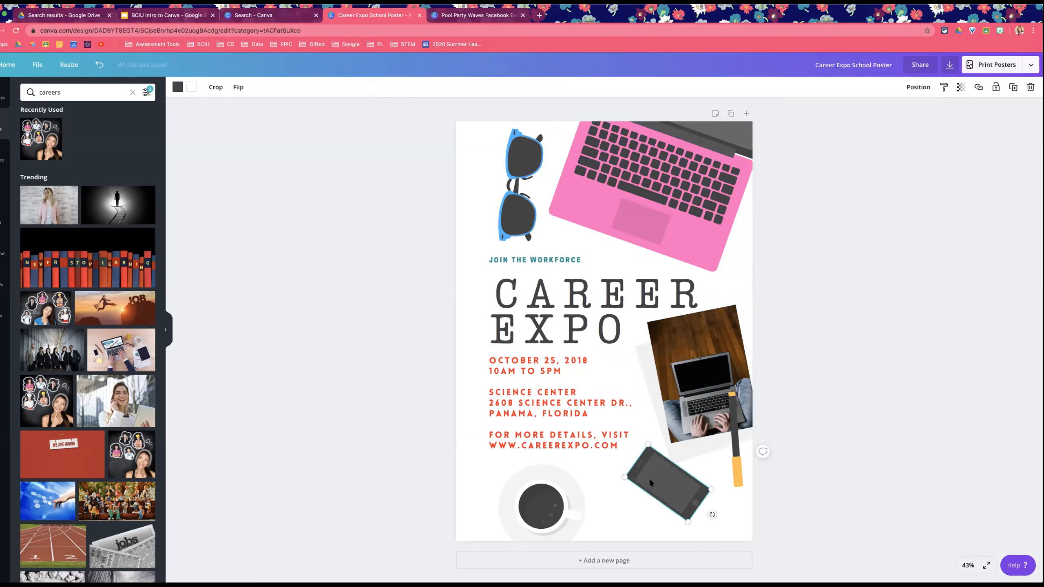
pyautogui.click(178, 88)
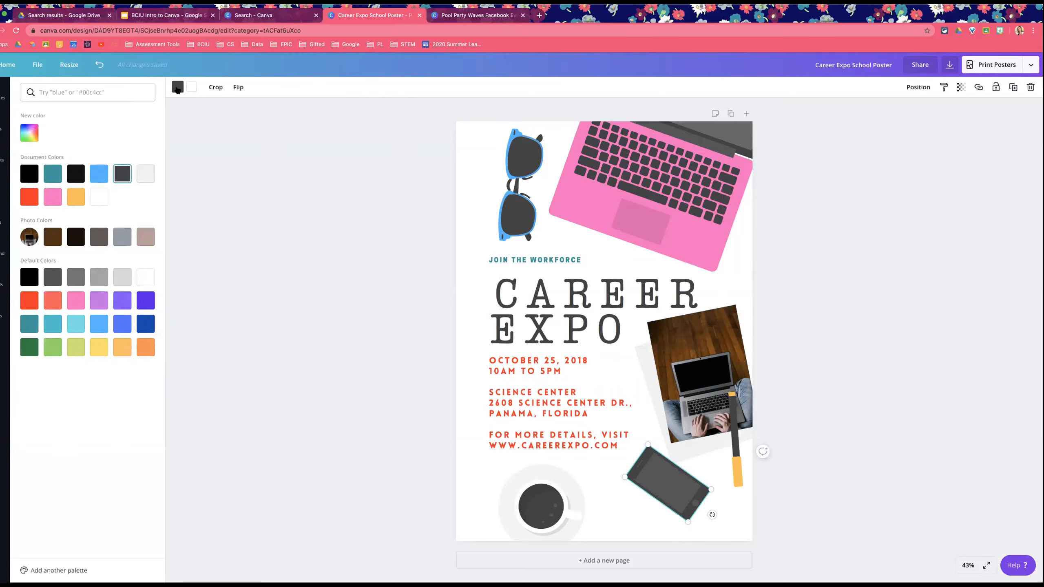
pyautogui.click(99, 174)
pyautogui.click(193, 90)
pyautogui.click(79, 170)
pyautogui.click(230, 236)
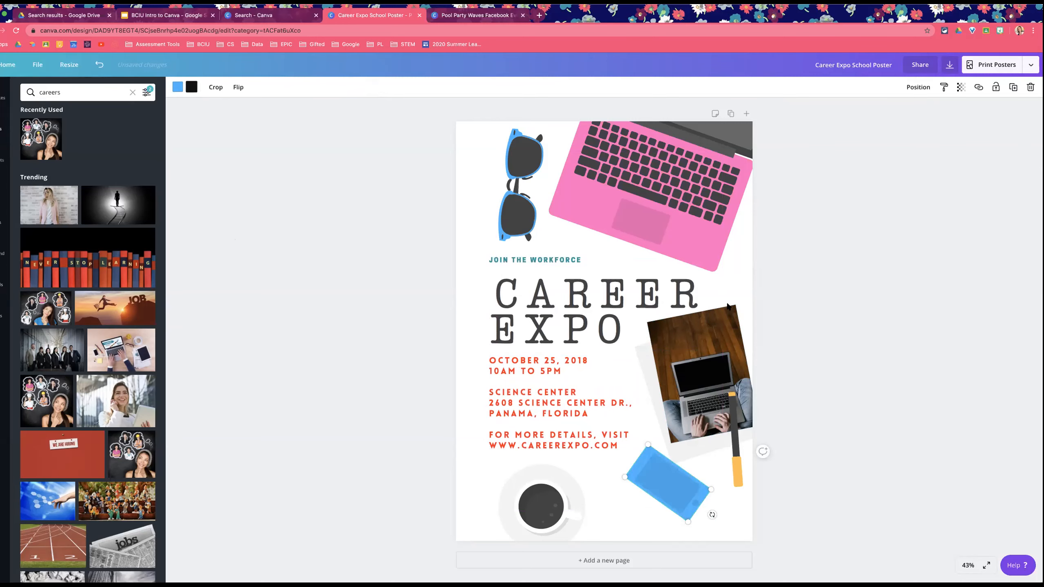
# Step: Lower the opacity of the laptop-on-wood-floor photo with the Transparency slider
pyautogui.click(703, 375)
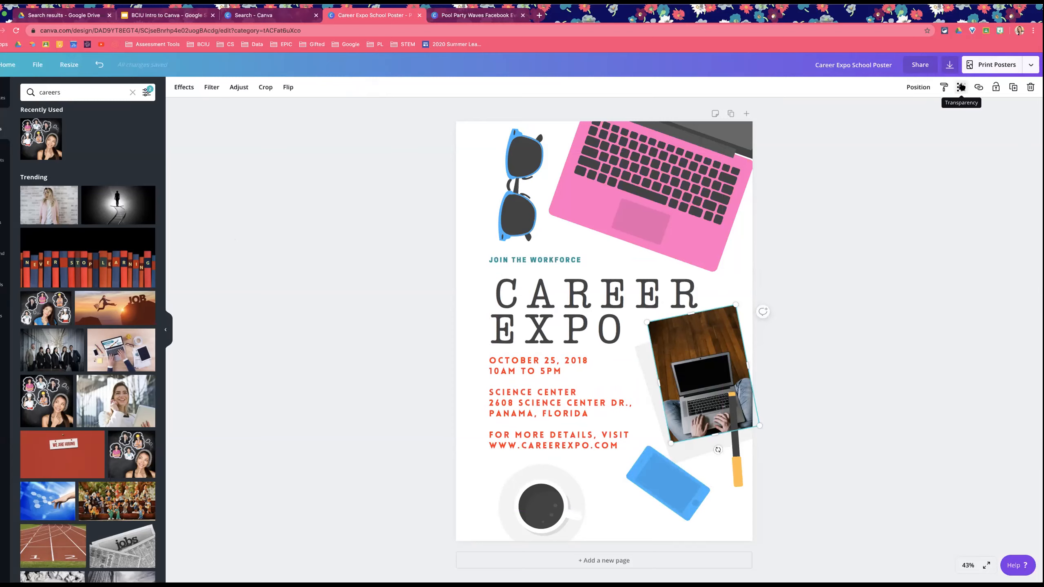
pyautogui.click(960, 86)
pyautogui.moveTo(934, 111); pyautogui.dragTo(898, 110)
pyautogui.click(886, 455)
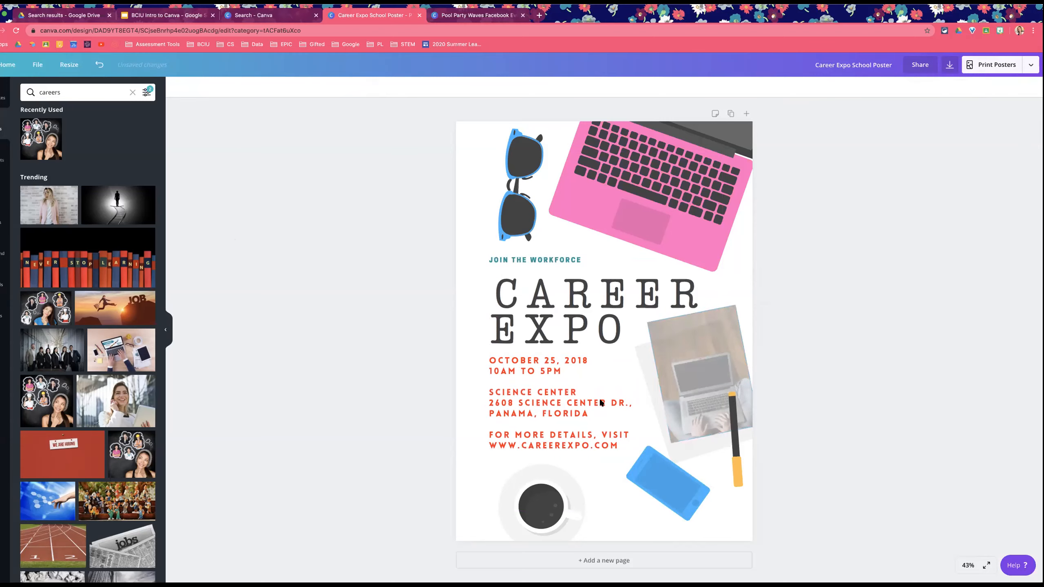
pyautogui.click(597, 304)
pyautogui.moveTo(597, 303); pyautogui.dragTo(669, 362)
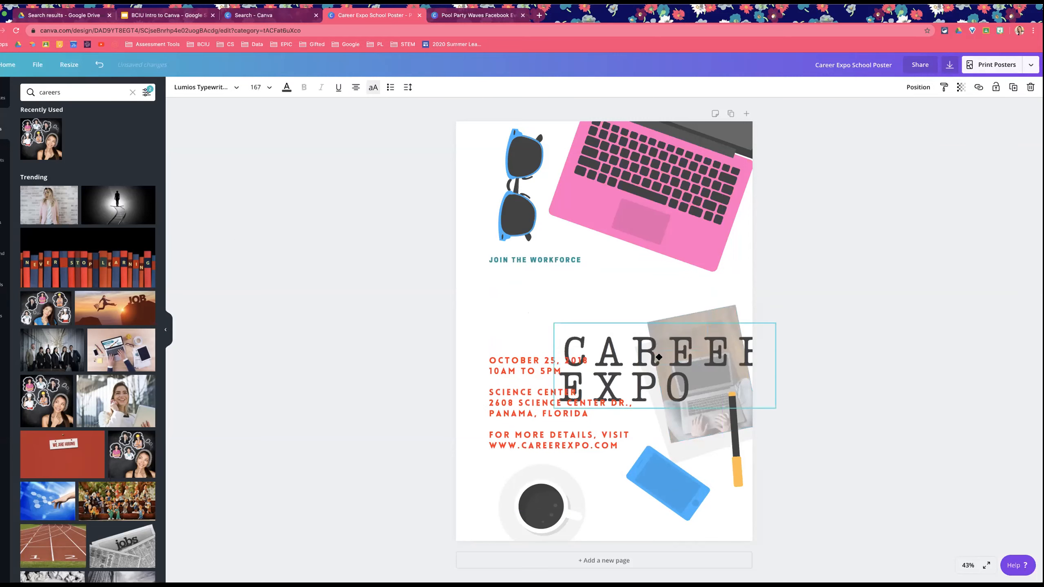
pyautogui.moveTo(602, 340); pyautogui.dragTo(534, 298)
# Step: Set the pink laptop graphic's transparency to 45
pyautogui.click(657, 214)
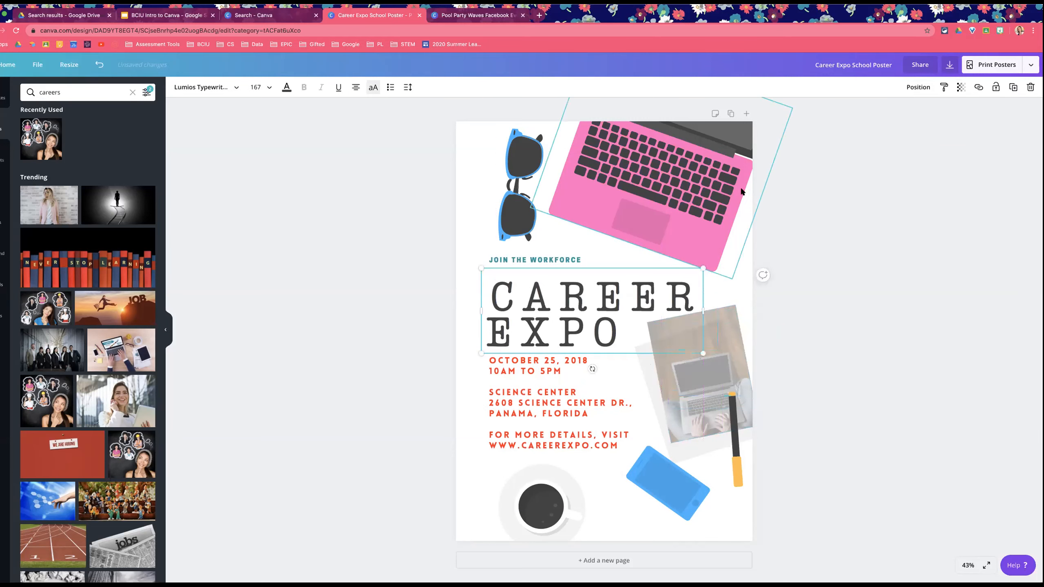
pyautogui.click(960, 87)
pyautogui.moveTo(930, 111); pyautogui.dragTo(905, 110)
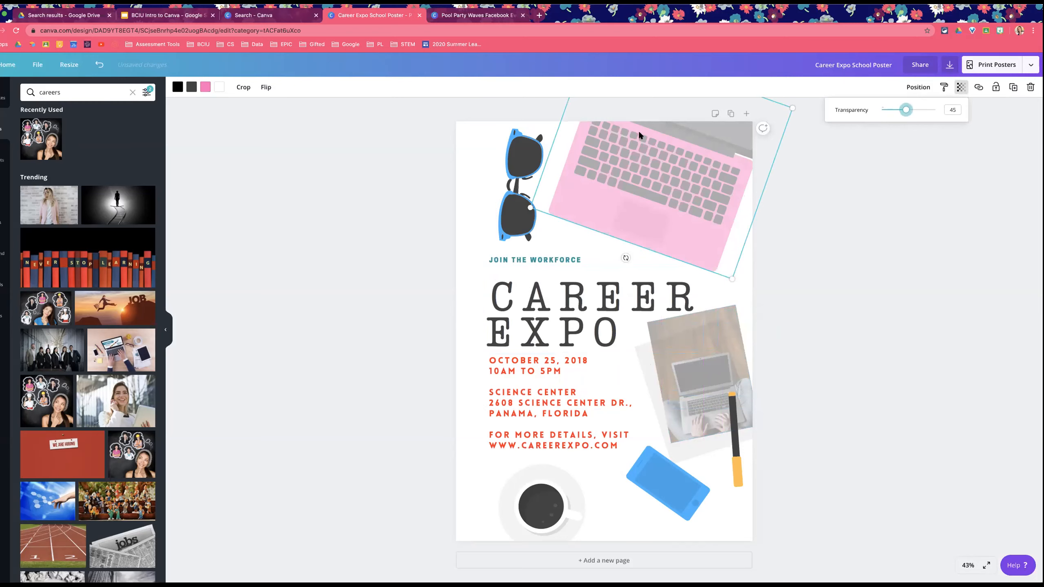
pyautogui.click(819, 340)
# Step: Try copying the date lines' text style onto the JOIN THE WORKFORCE tagline and undo the paste
pyautogui.click(649, 170)
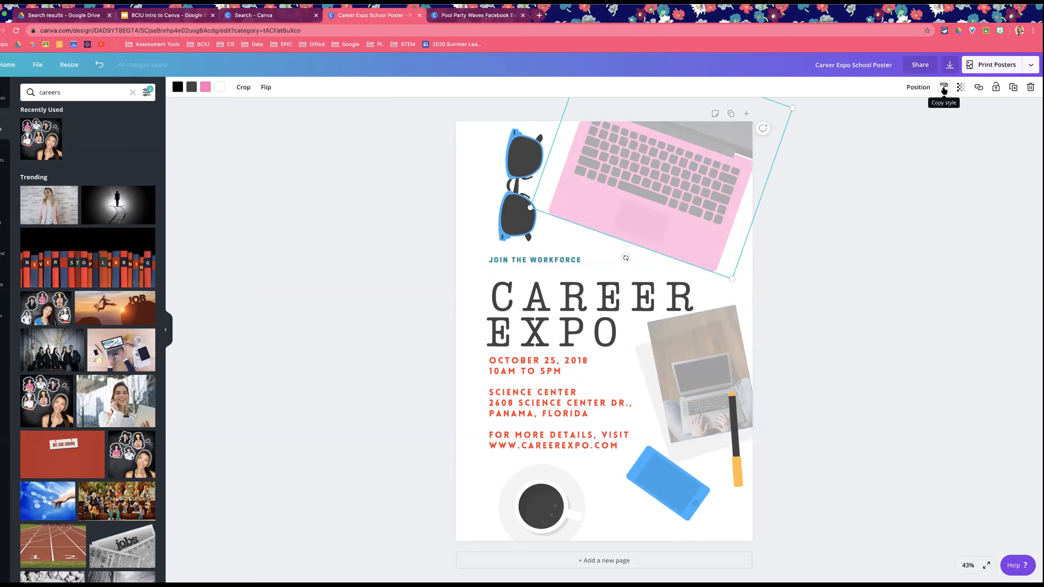
pyautogui.click(549, 372)
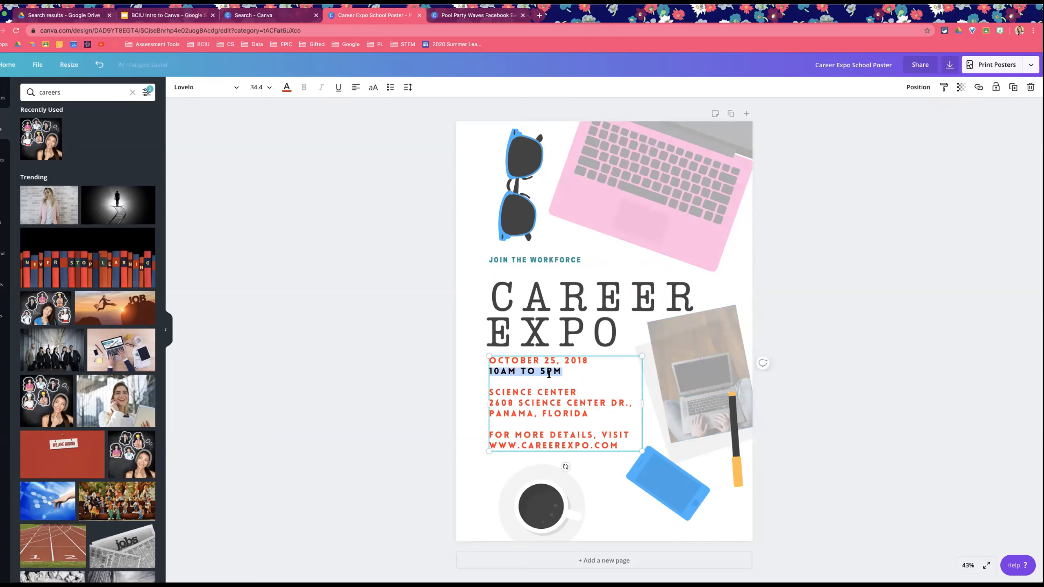
pyautogui.tripleClick(572, 371)
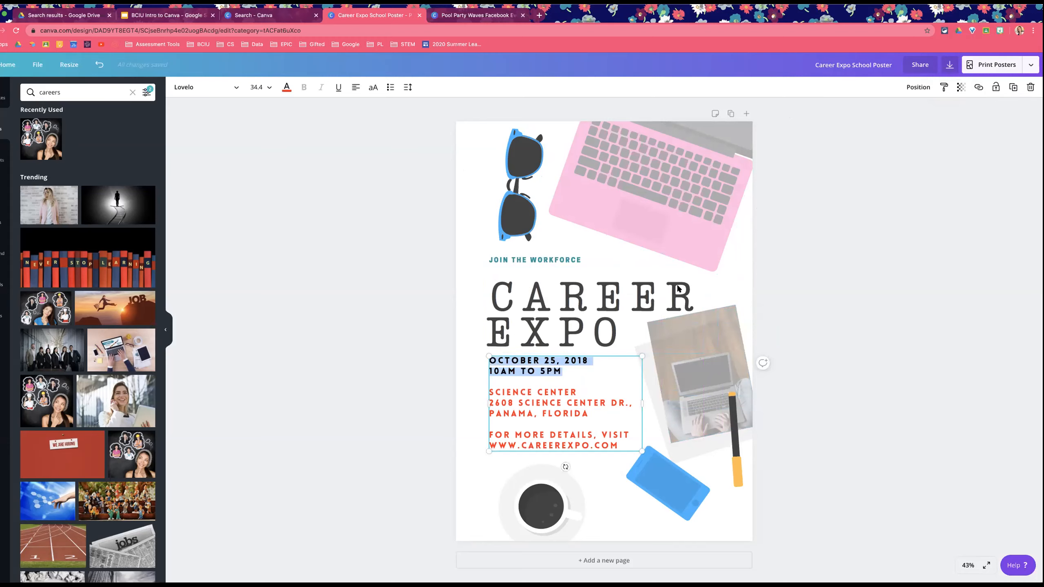
pyautogui.click(944, 87)
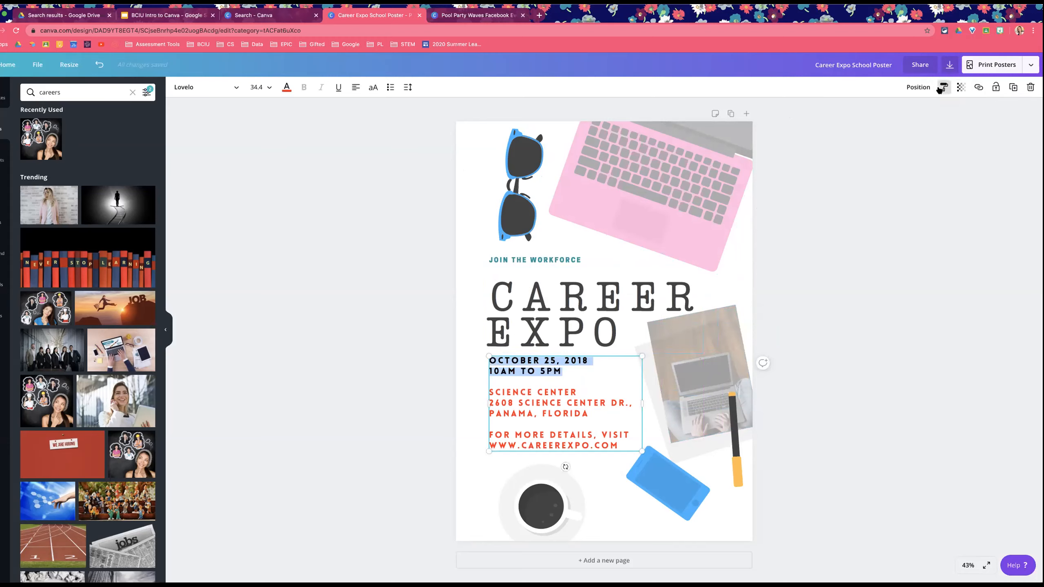
pyautogui.click(529, 260)
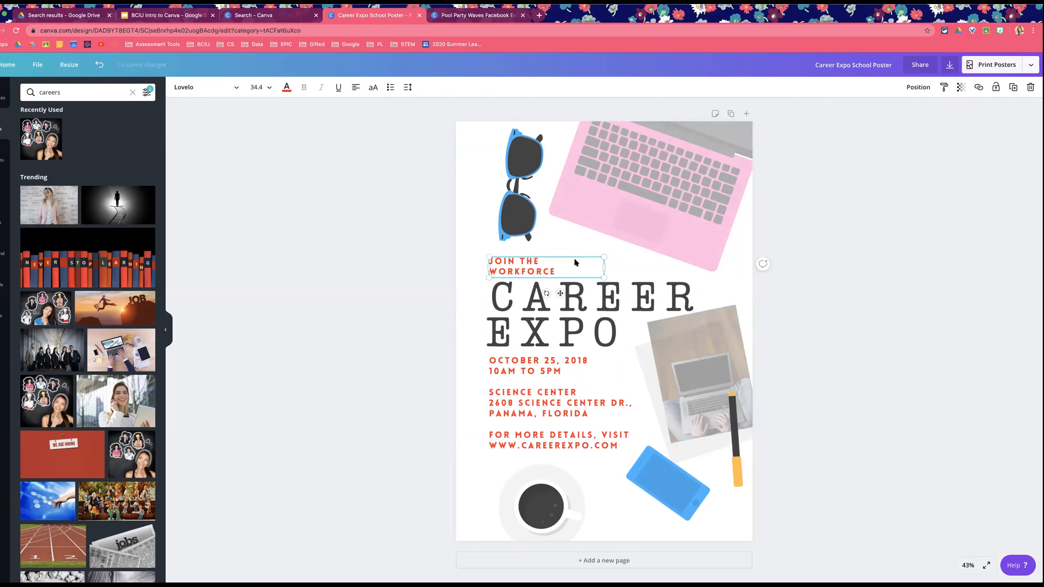
pyautogui.press('super+z')
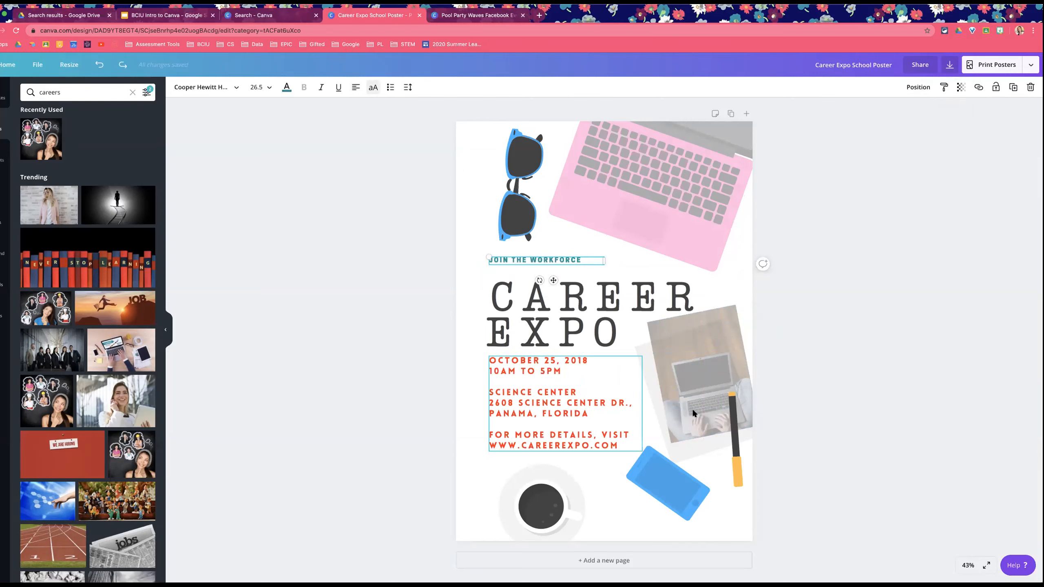
# Step: Enlarge the JOIN THE WORKFORCE tagline by scaling its text box
pyautogui.press('Escape')
pyautogui.click(535, 391)
pyautogui.tripleClick(513, 394)
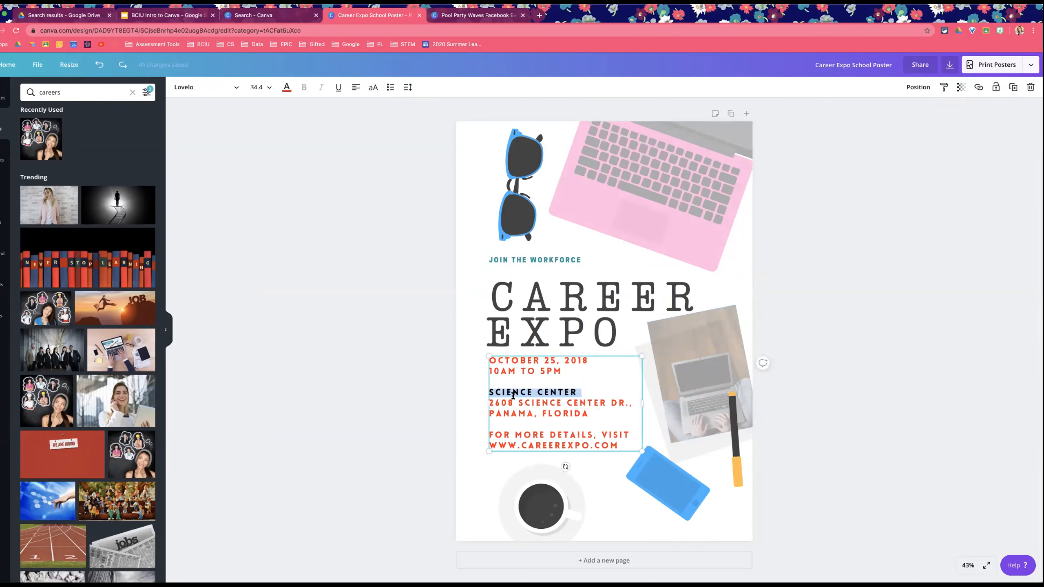
pyautogui.click(575, 391)
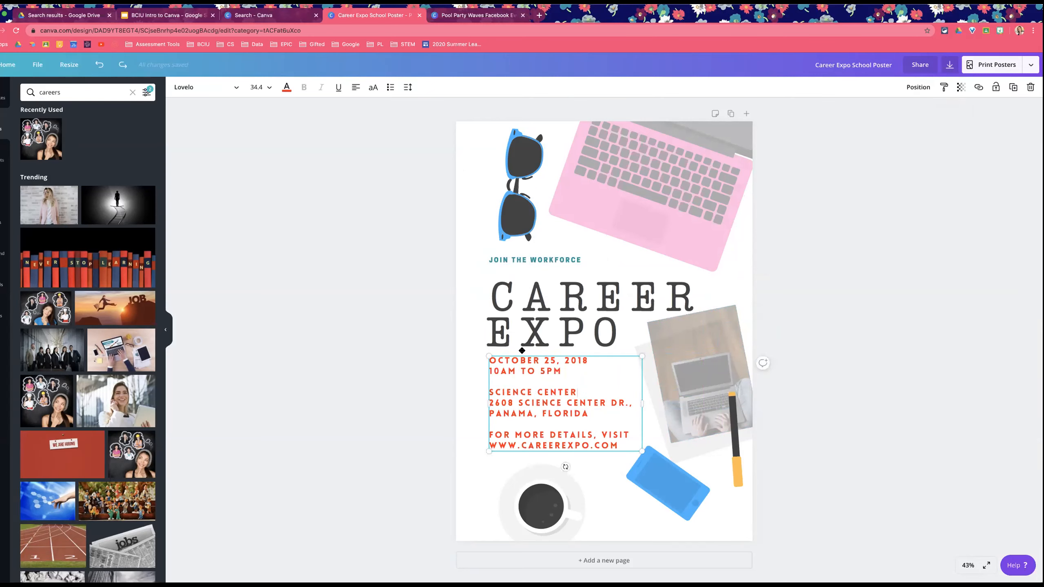
pyautogui.click(577, 260)
pyautogui.moveTo(605, 264); pyautogui.dragTo(656, 304)
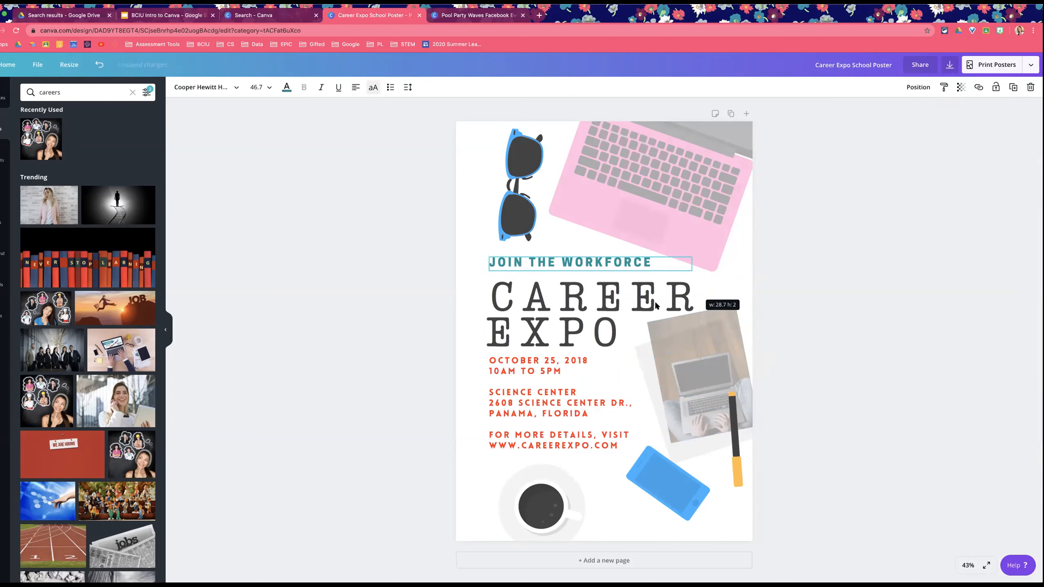
# Step: Copy the 10AM TO 5PM line's text style onto the JOIN THE WORKFORCE tagline
pyautogui.tripleClick(550, 370)
pyautogui.click(944, 89)
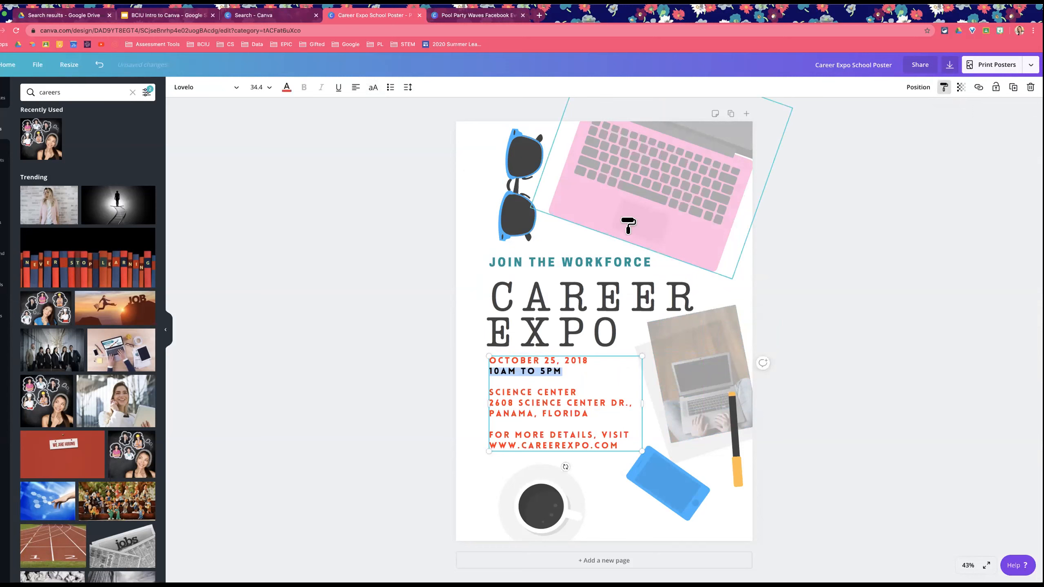
pyautogui.click(562, 264)
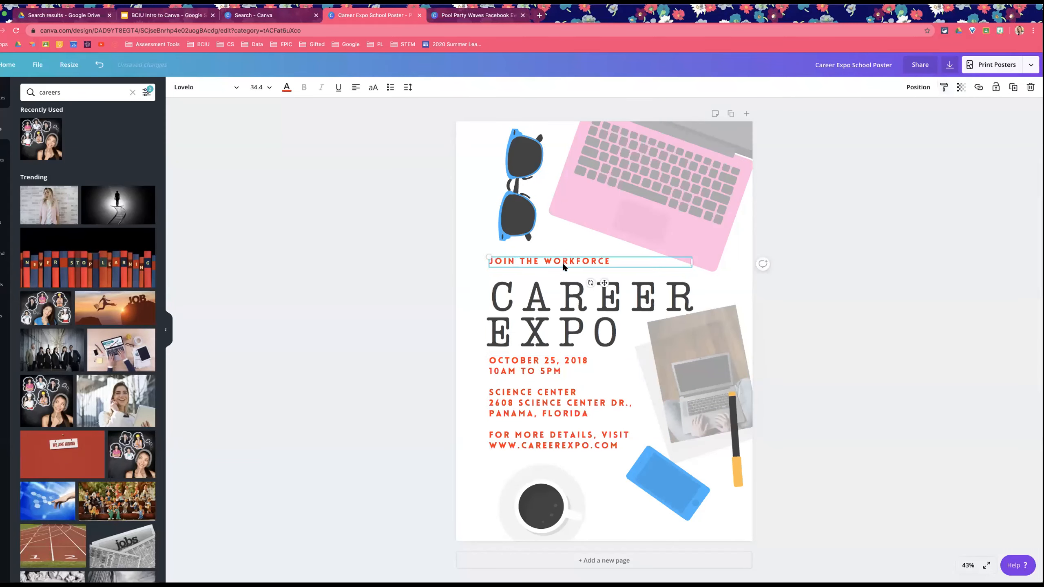
pyautogui.click(822, 325)
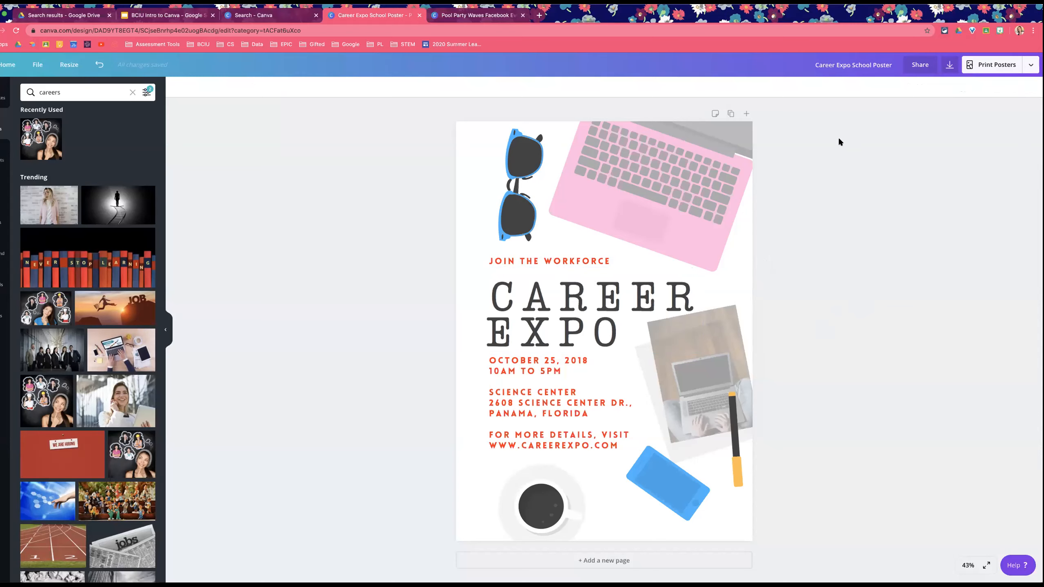
# Step: Open the OPDC Summer Header design from All your designs
pyautogui.click(293, 15)
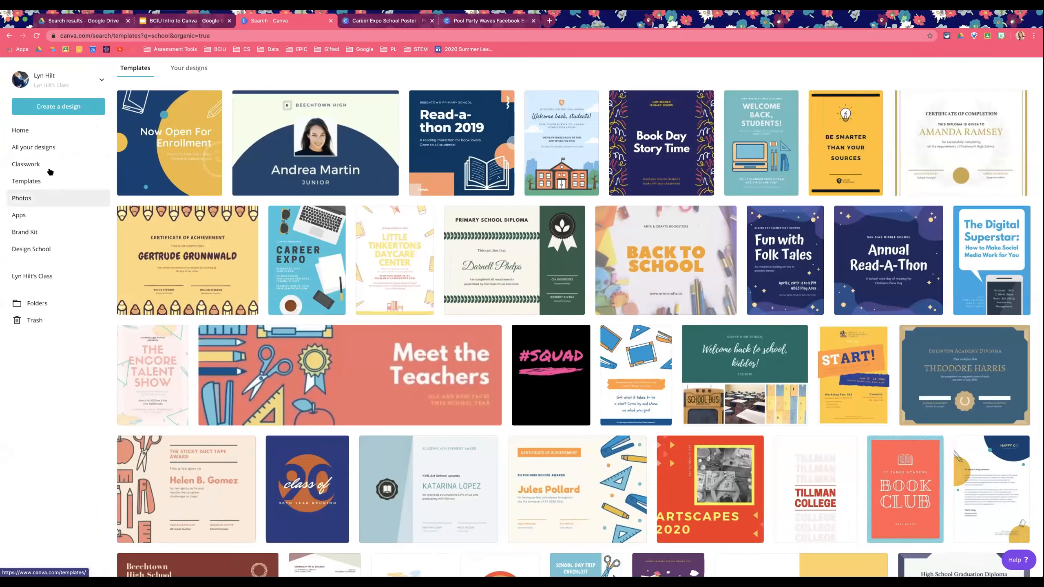
pyautogui.click(24, 147)
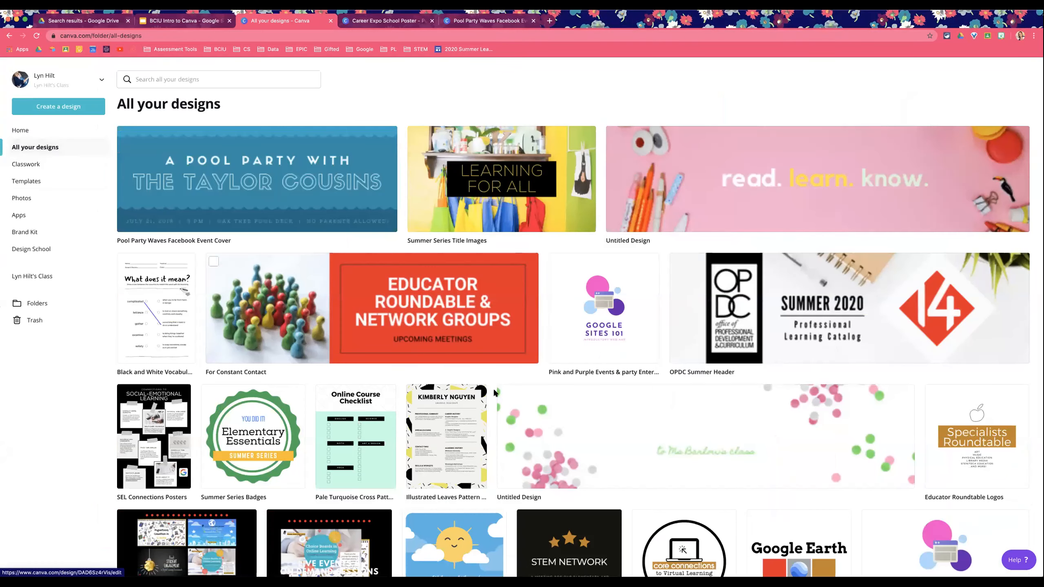
pyautogui.click(763, 302)
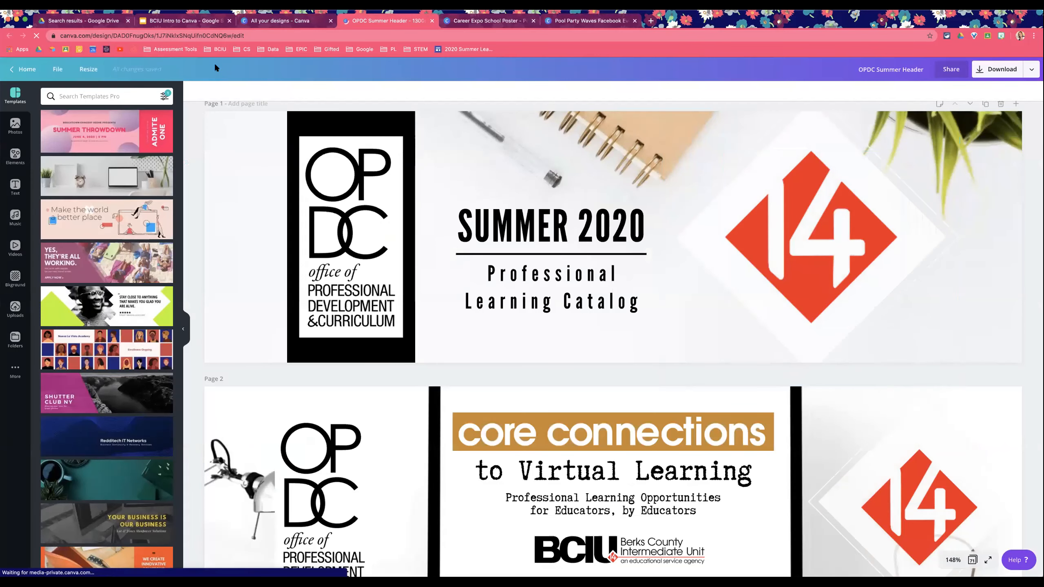
pyautogui.click(61, 5)
pyautogui.click(468, 157)
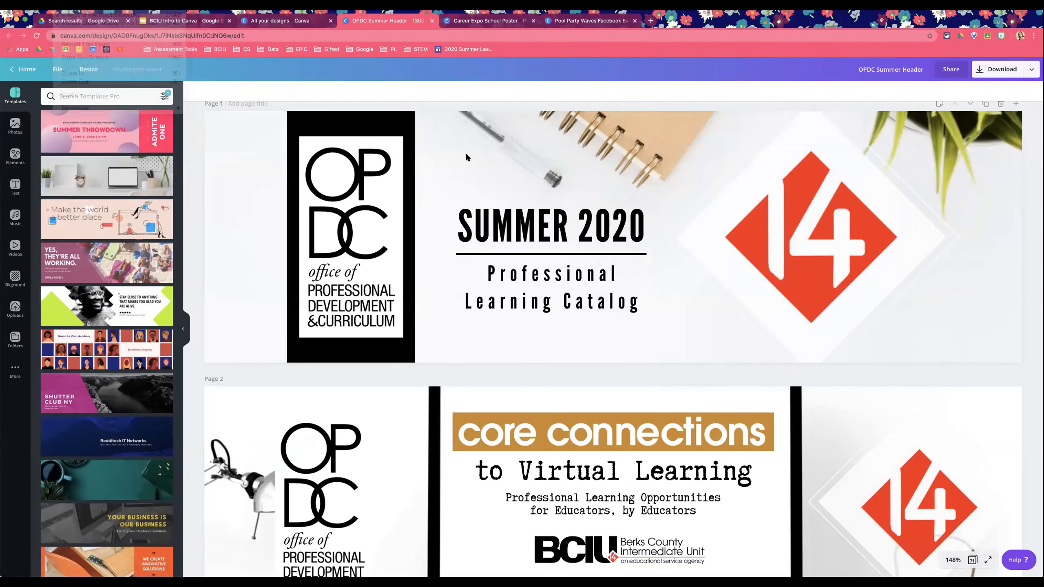
# Step: Duplicate page 7, the core connections banner over the desk photo
pyautogui.click(947, 559)
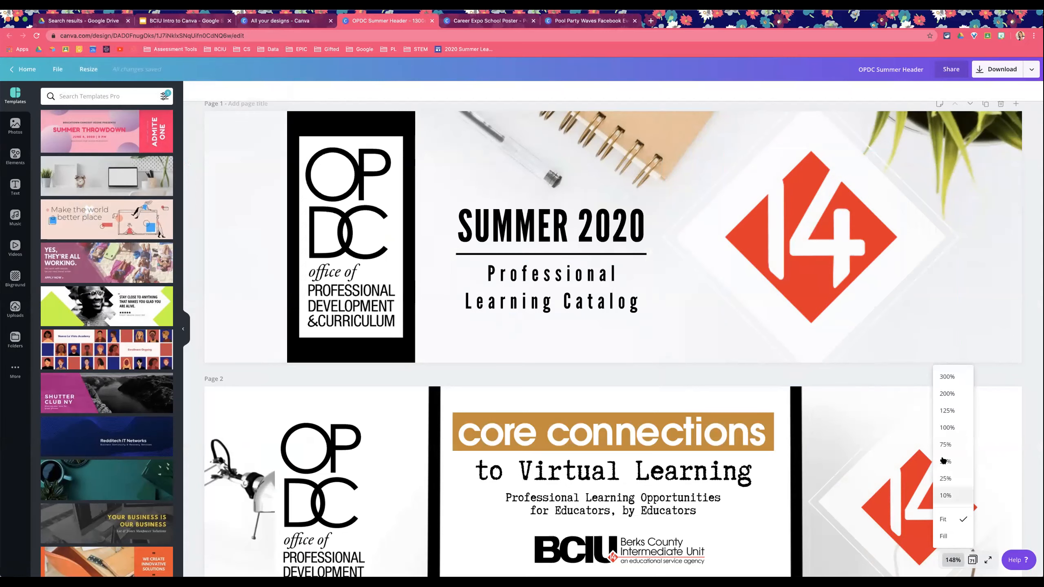
pyautogui.click(945, 445)
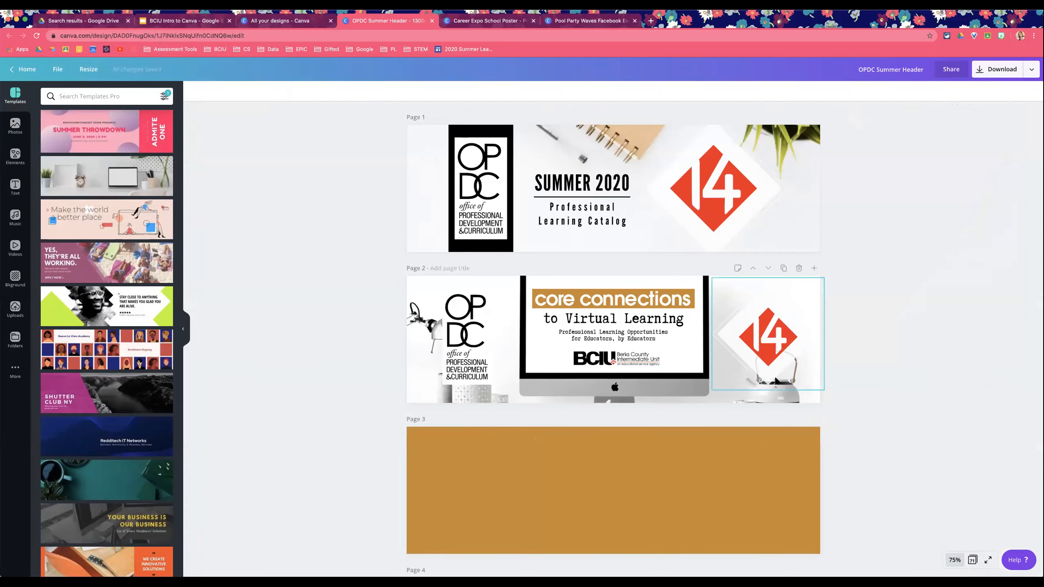
pyautogui.scroll(-14, 774, 382)
pyautogui.scroll(-7, 776, 379)
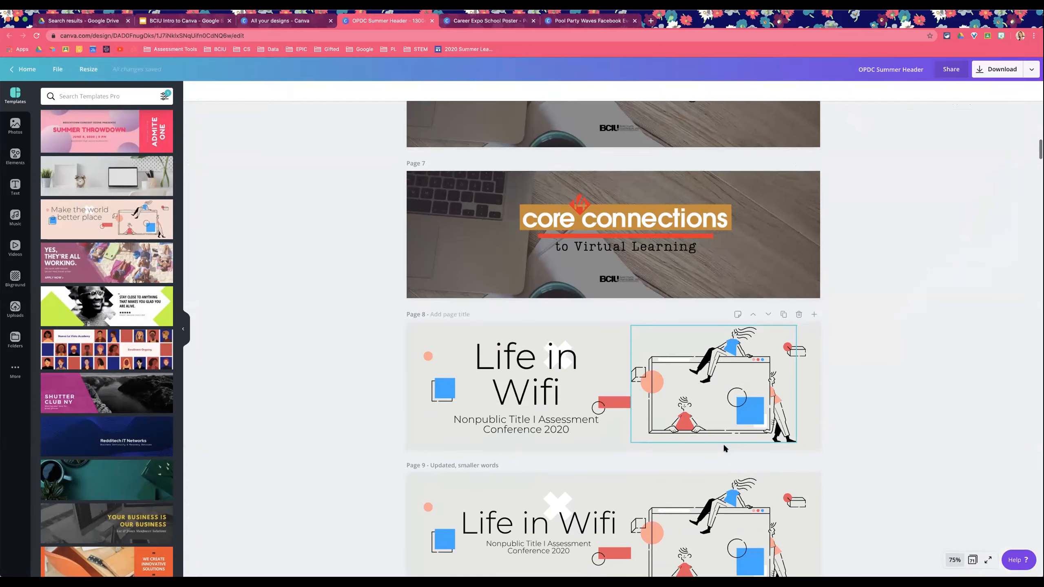
pyautogui.scroll(-3, 723, 444)
pyautogui.scroll(4, 729, 469)
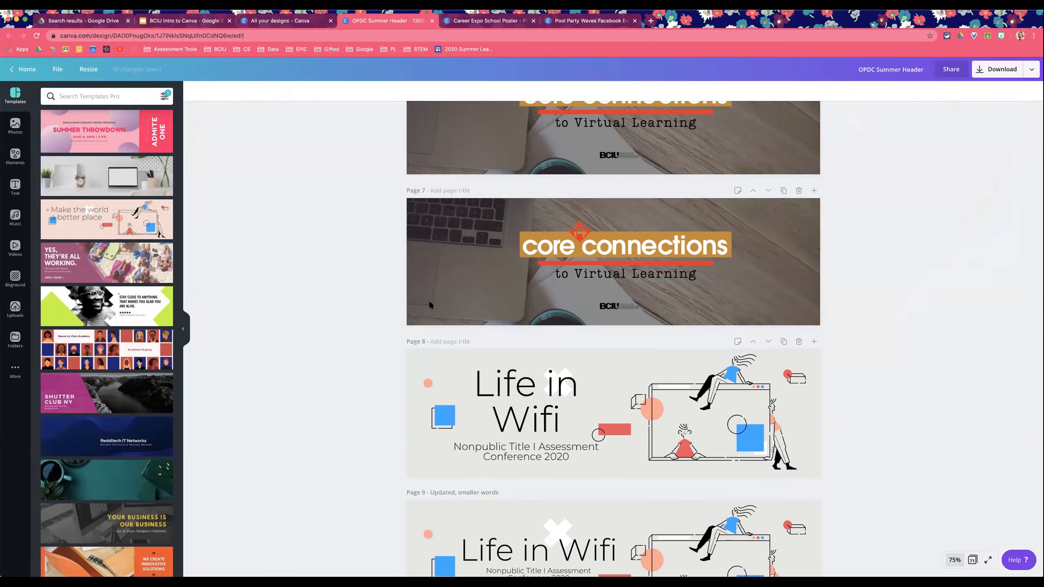
pyautogui.click(440, 244)
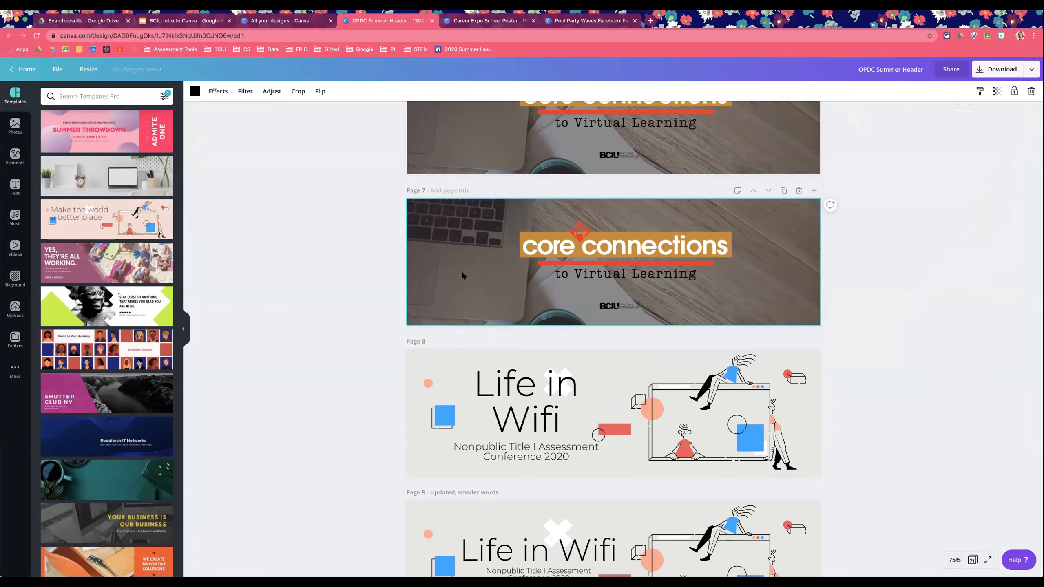
pyautogui.scroll(1, 463, 271)
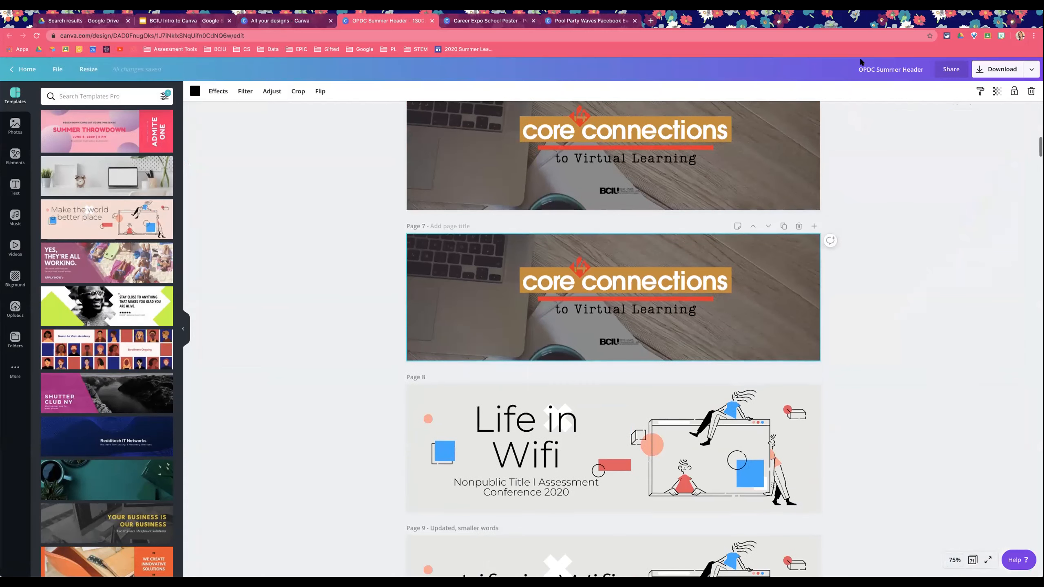
pyautogui.scroll(-9, 760, 240)
pyautogui.scroll(8, 761, 243)
pyautogui.click(782, 170)
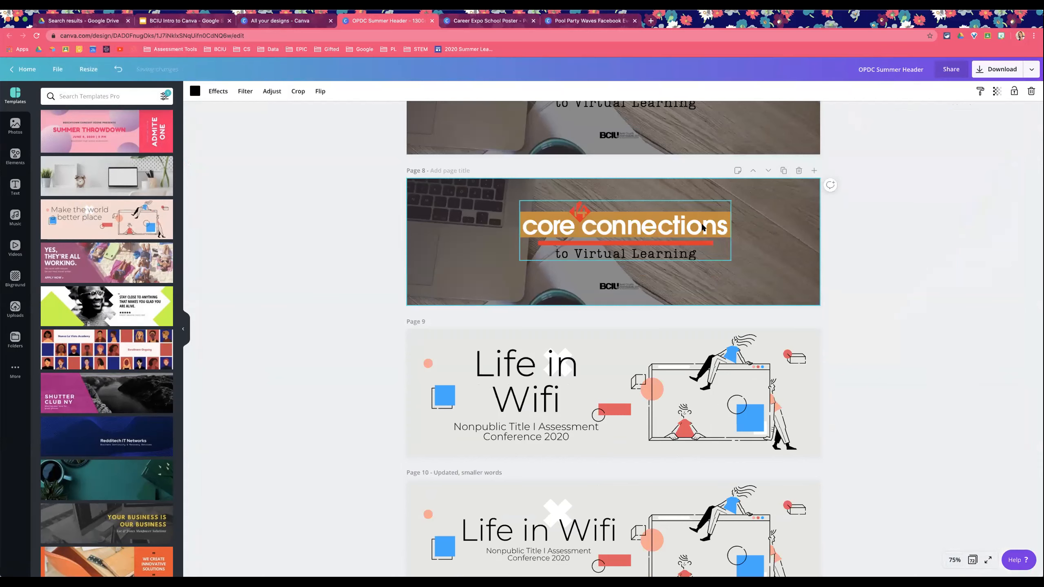
# Step: Replace the duplicated page's background with the aerial beach photo
pyautogui.click(15, 126)
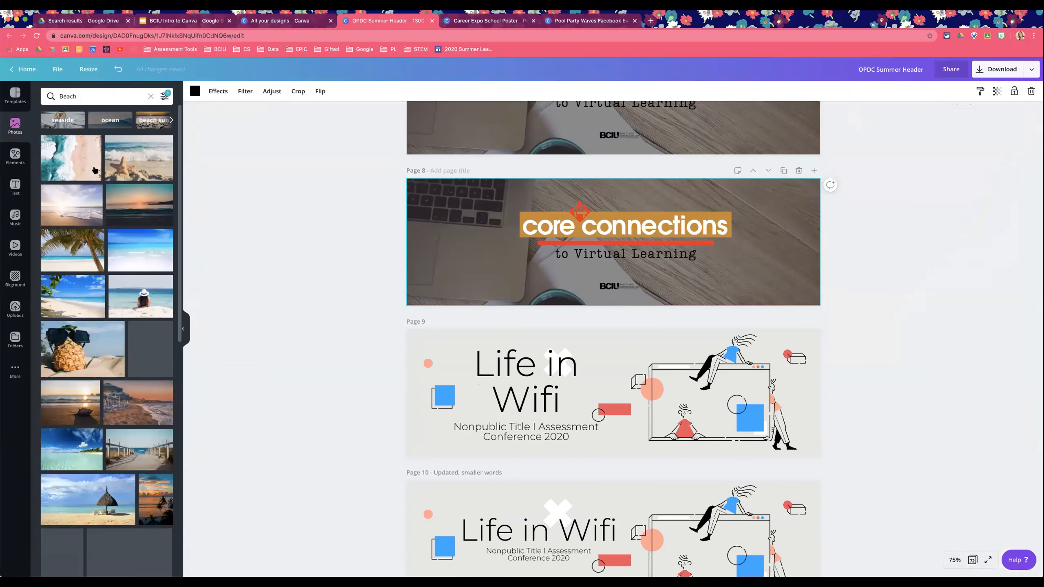
pyautogui.moveTo(72, 158); pyautogui.dragTo(485, 184)
# Step: Delete the core connections heading from the ungrouped title block and move the 14 logo to the top right corner
pyautogui.click(634, 222)
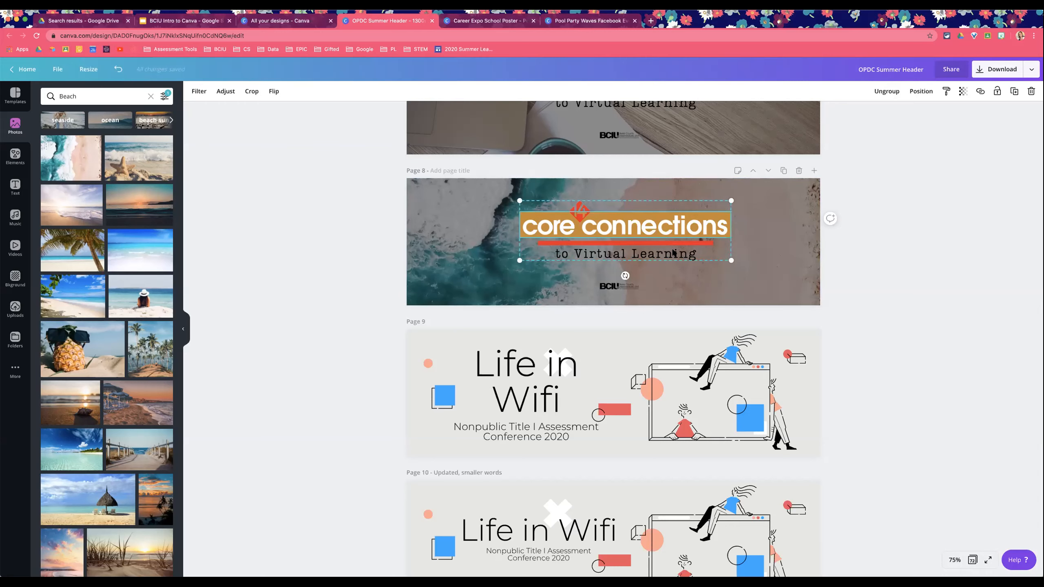
pyautogui.click(886, 91)
pyautogui.click(877, 287)
pyautogui.click(696, 225)
pyautogui.press('Delete')
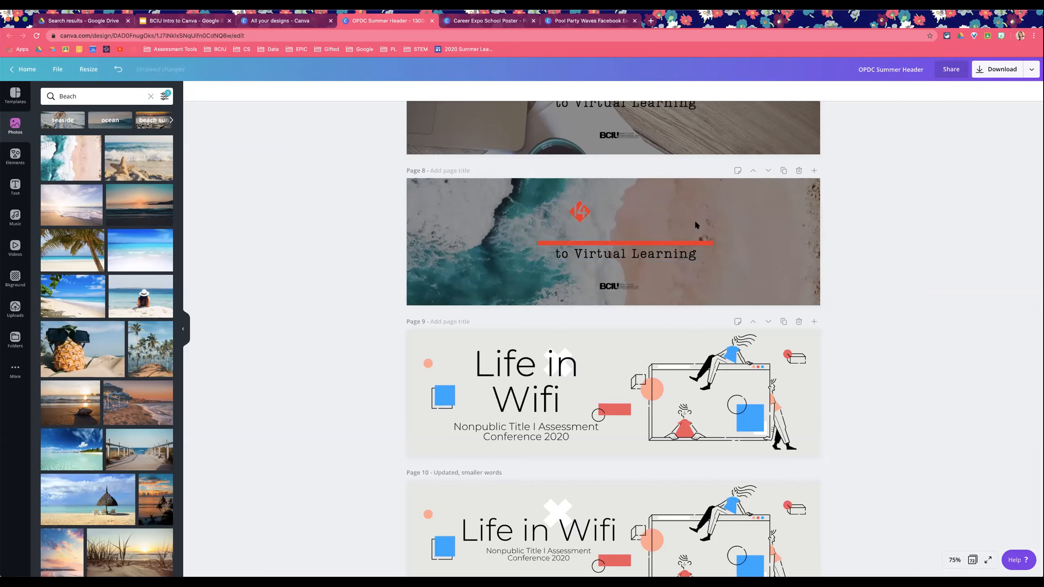
pyautogui.moveTo(573, 212); pyautogui.dragTo(778, 202)
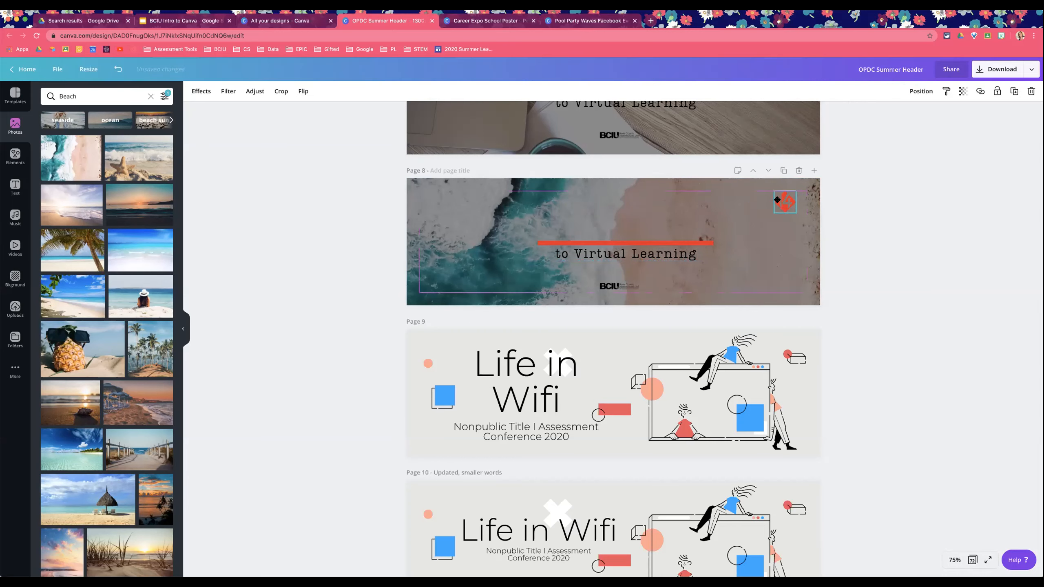
# Step: Recolor the red line above the subtitle teal
pyautogui.click(659, 240)
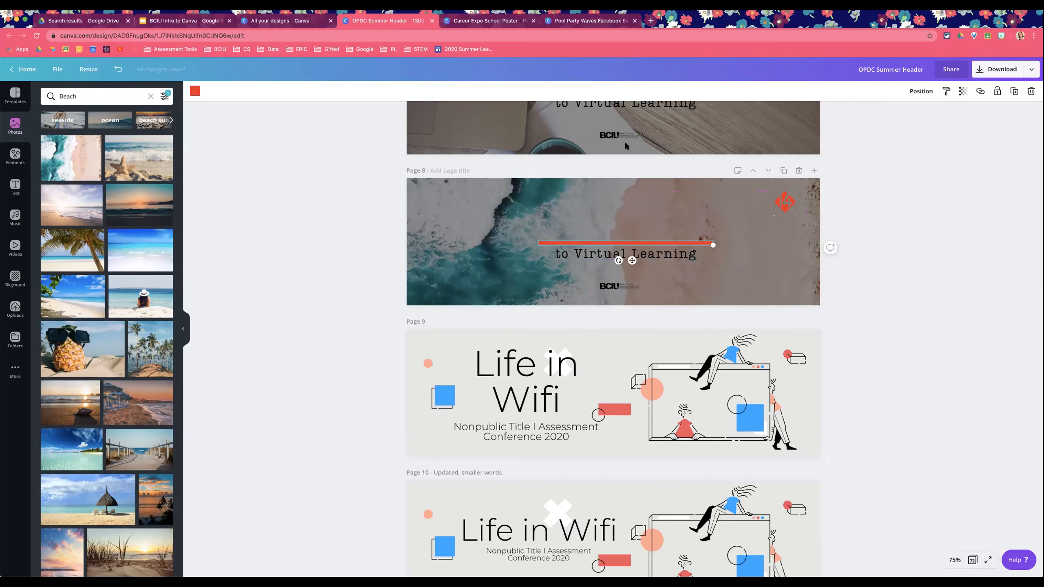
pyautogui.click(195, 91)
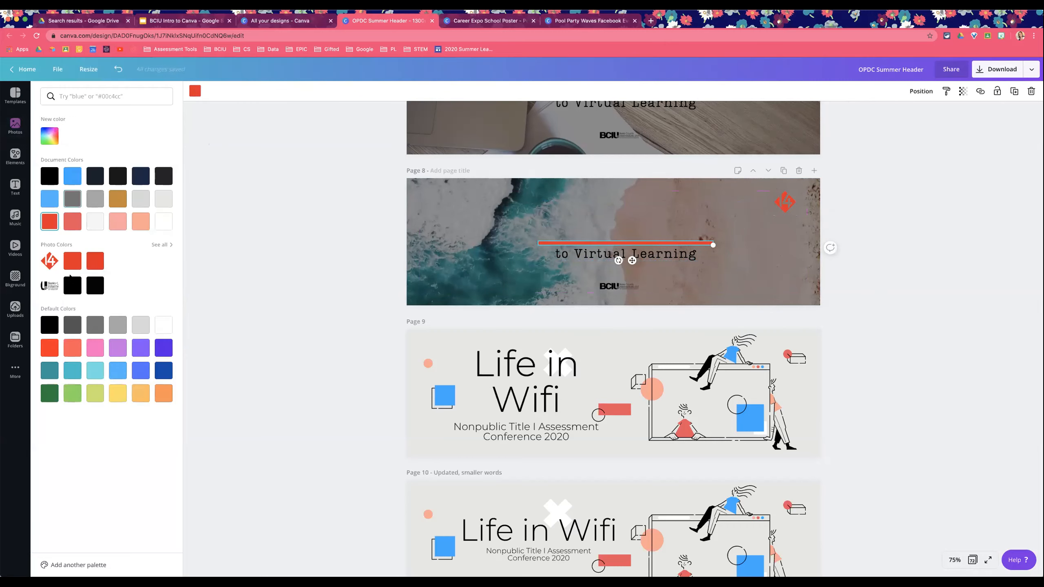
pyautogui.click(49, 370)
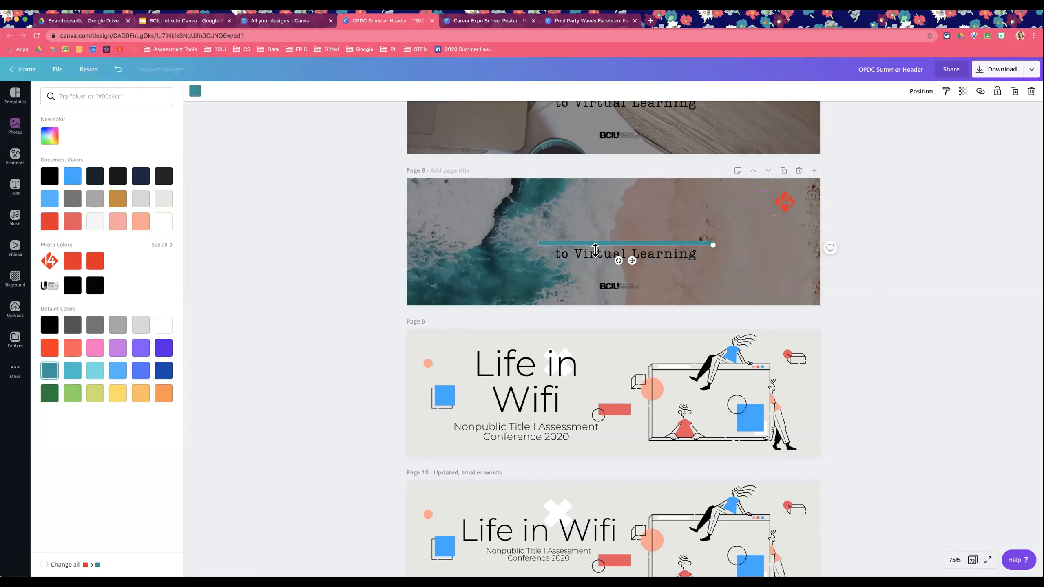
# Step: Replace the subtitle text with Beach Getaway!
pyautogui.click(596, 258)
pyautogui.click(597, 258)
pyautogui.write('Be')
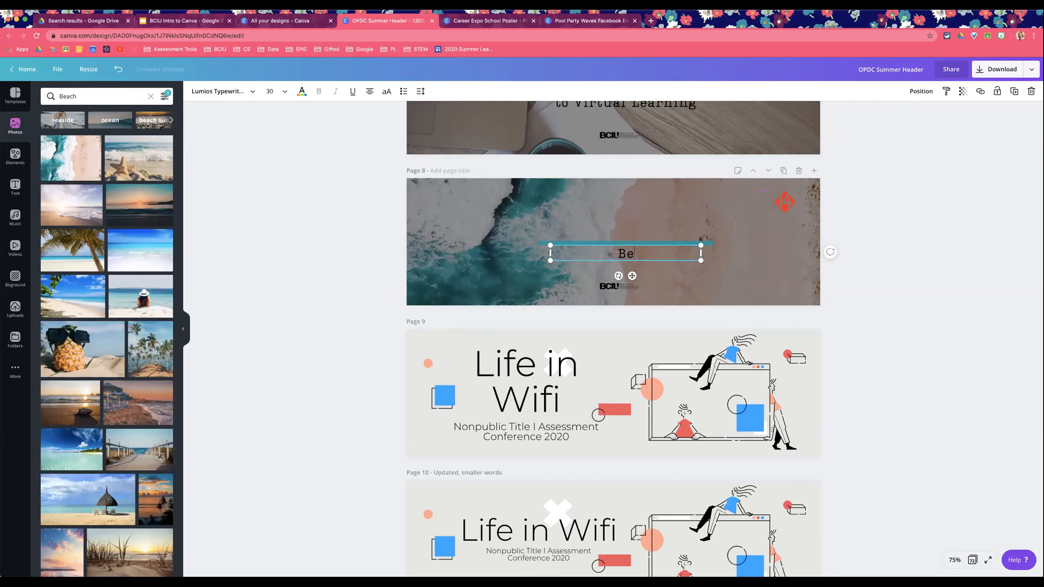
pyautogui.write('ach Getaway!')
pyautogui.click(321, 228)
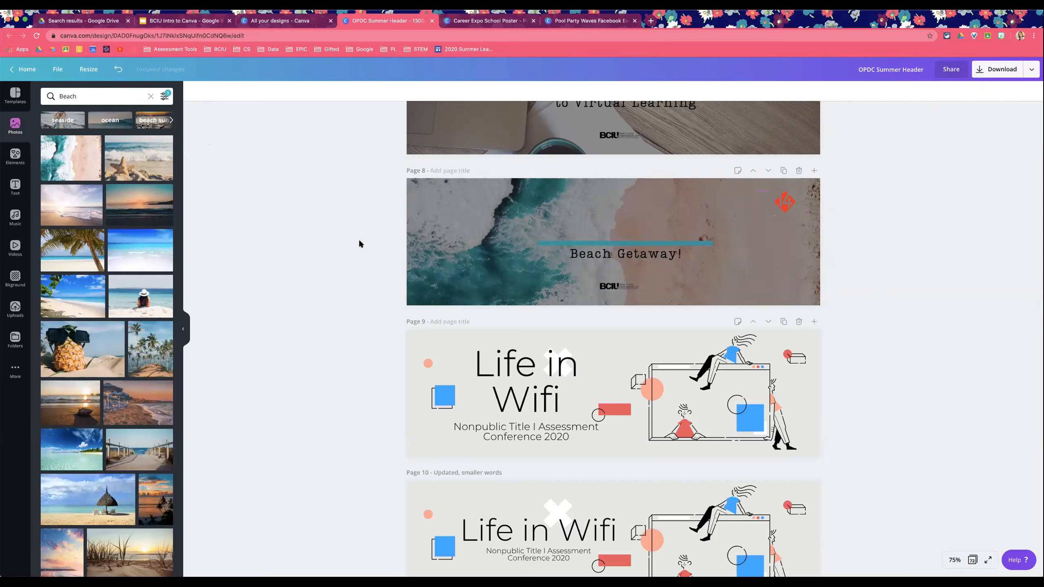
# Step: Add the ONLINE Sale font combination to the beach banner page
pyautogui.click(12, 186)
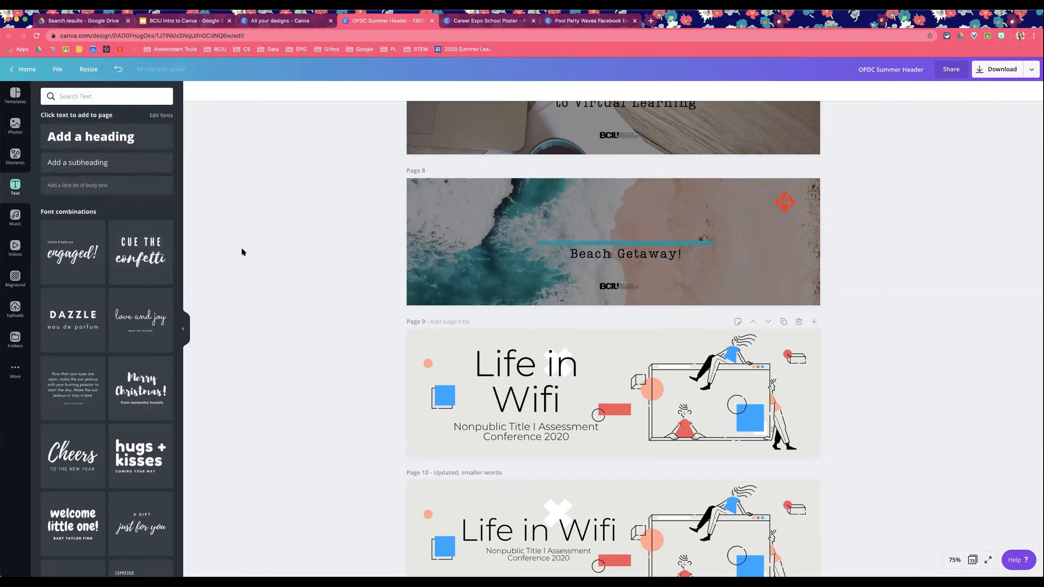
pyautogui.click(954, 558)
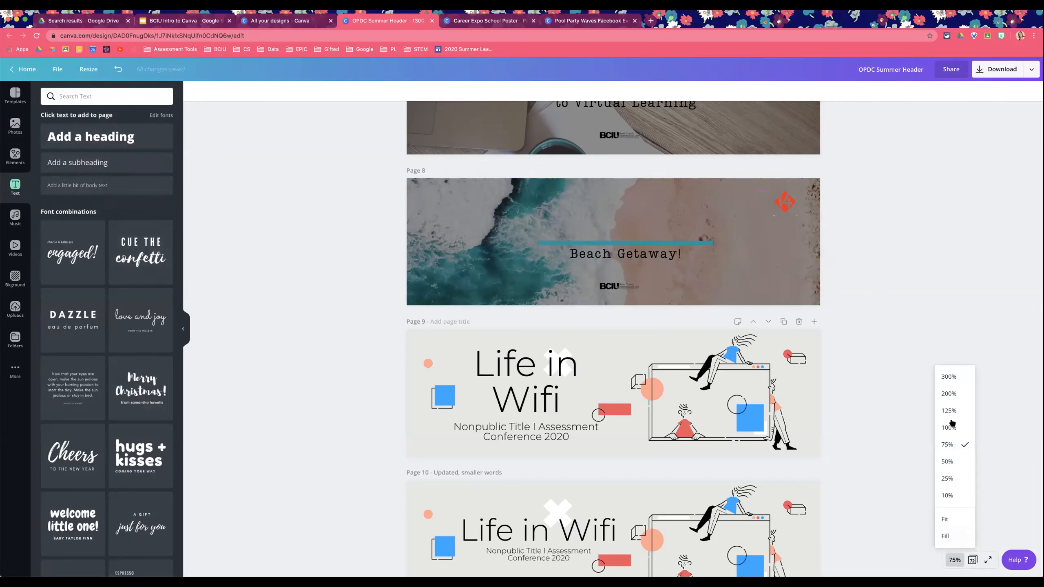
pyautogui.click(952, 410)
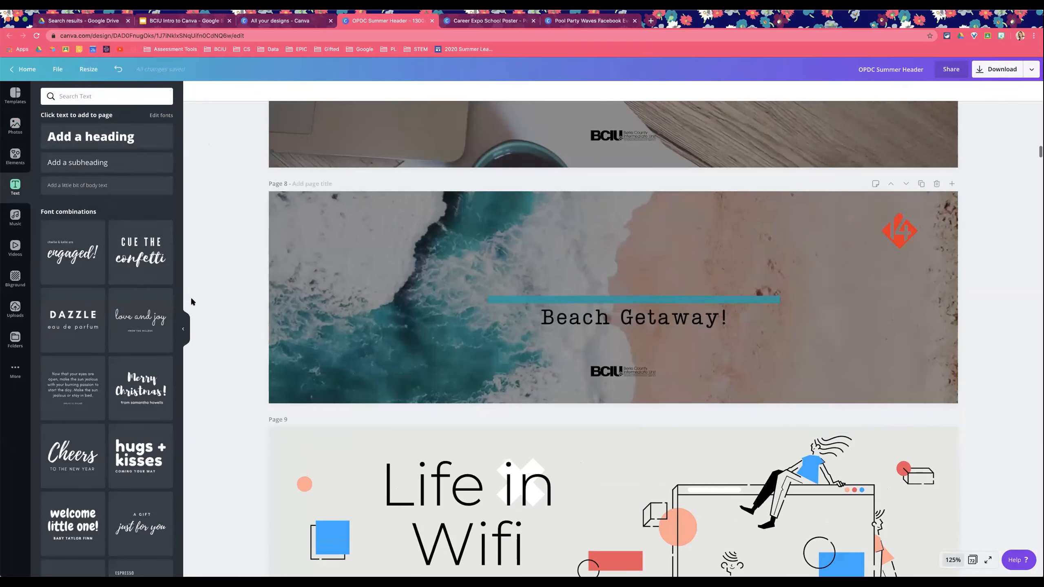
pyautogui.scroll(-2, 127, 289)
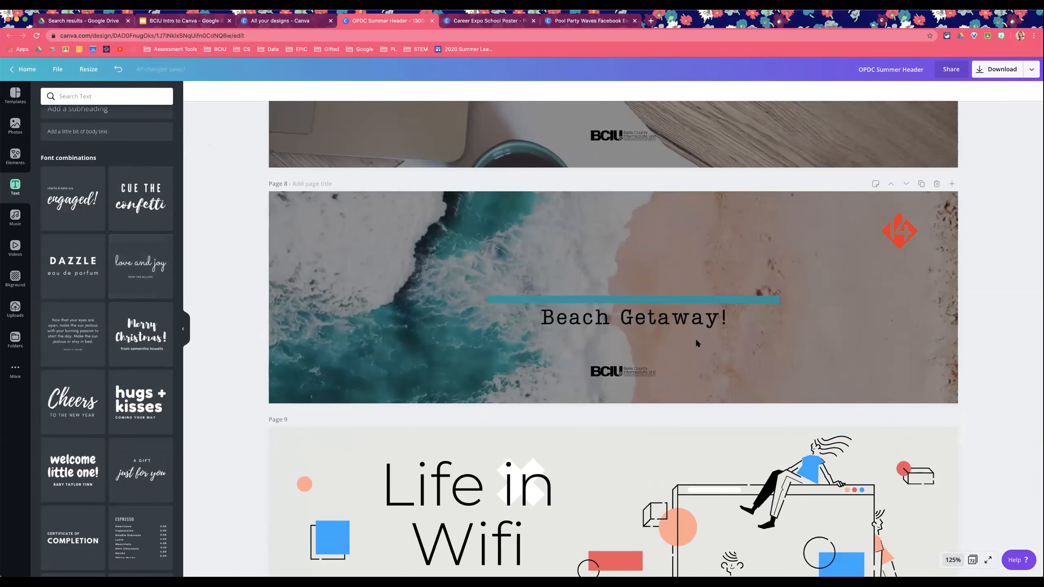
pyautogui.scroll(-2, 115, 311)
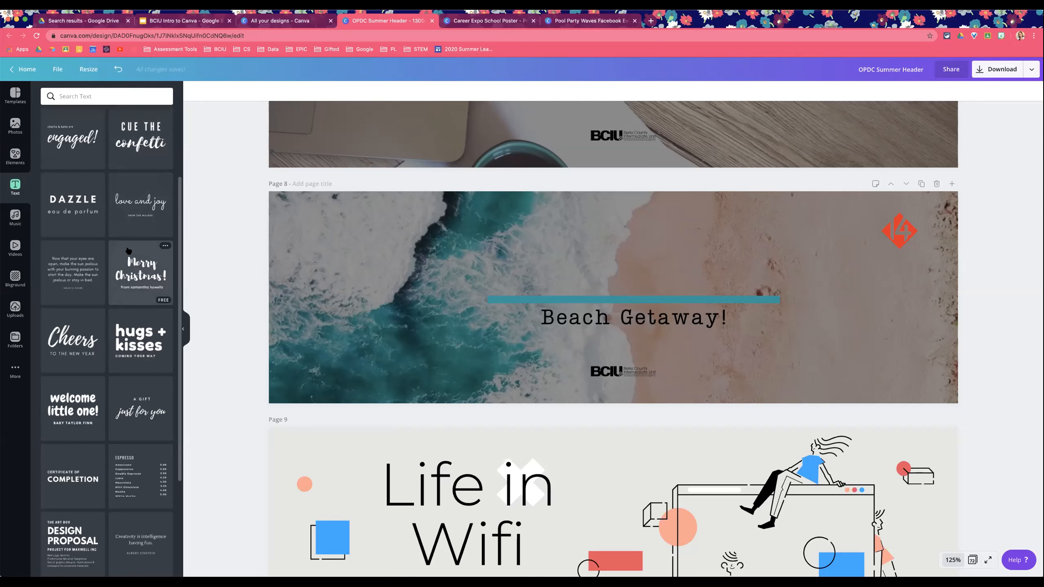
pyautogui.scroll(-5, 126, 250)
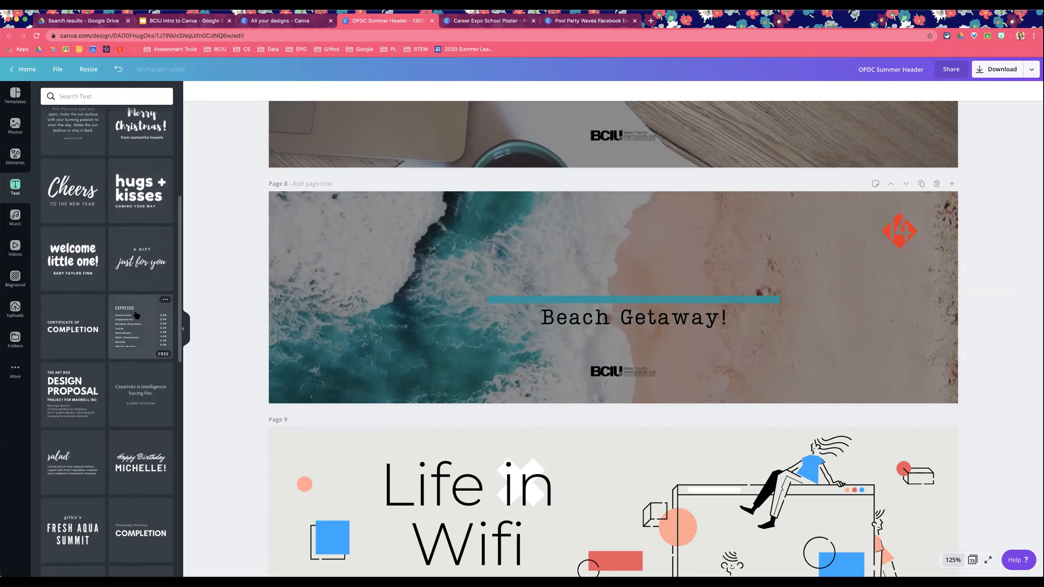
pyautogui.scroll(-4, 137, 311)
pyautogui.scroll(-5, 139, 311)
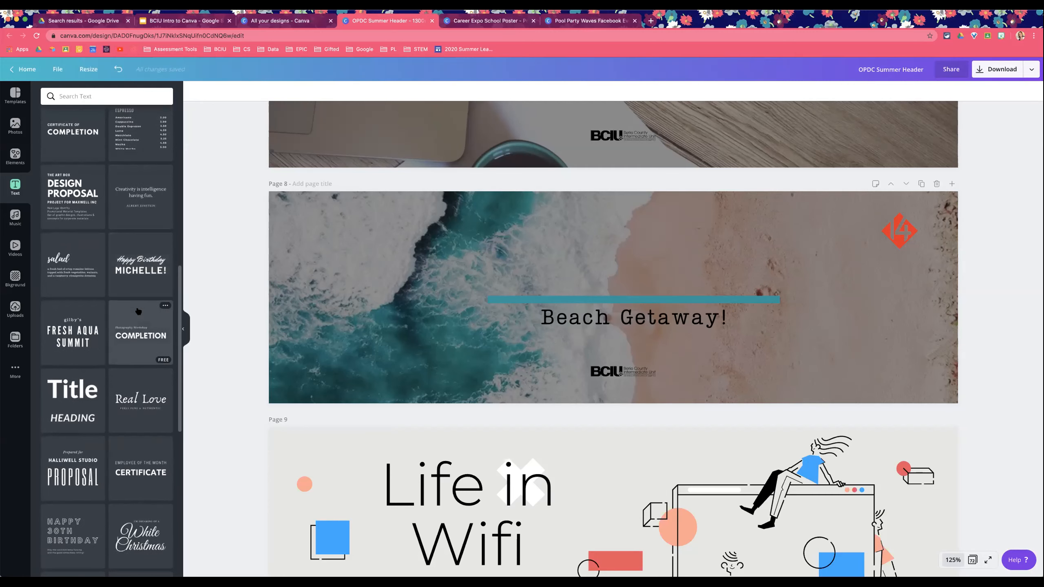
pyautogui.scroll(-5, 139, 311)
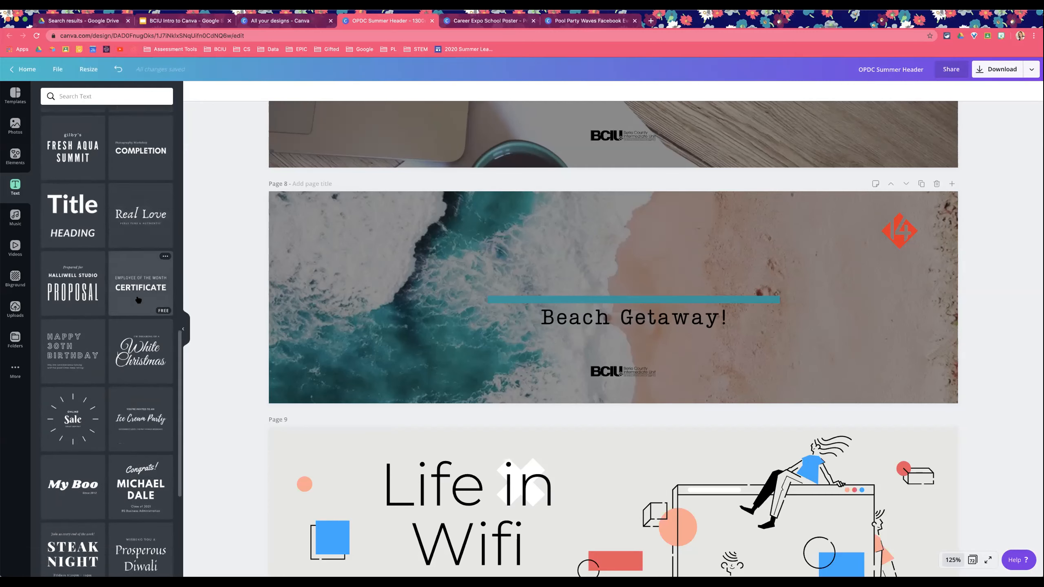
pyautogui.click(73, 394)
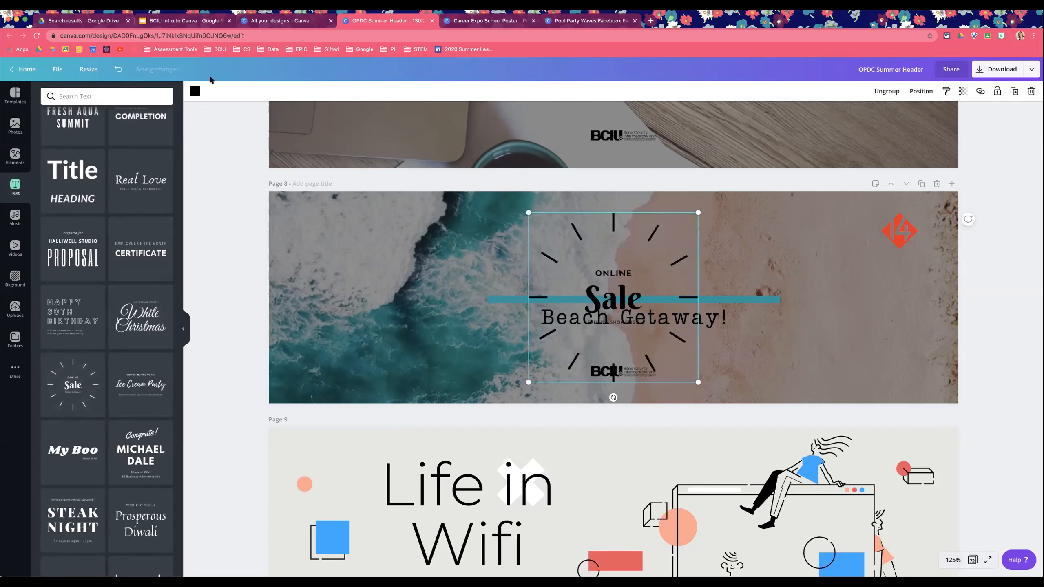
# Step: Recolor the sunburst lines of the font combination white
pyautogui.click(195, 91)
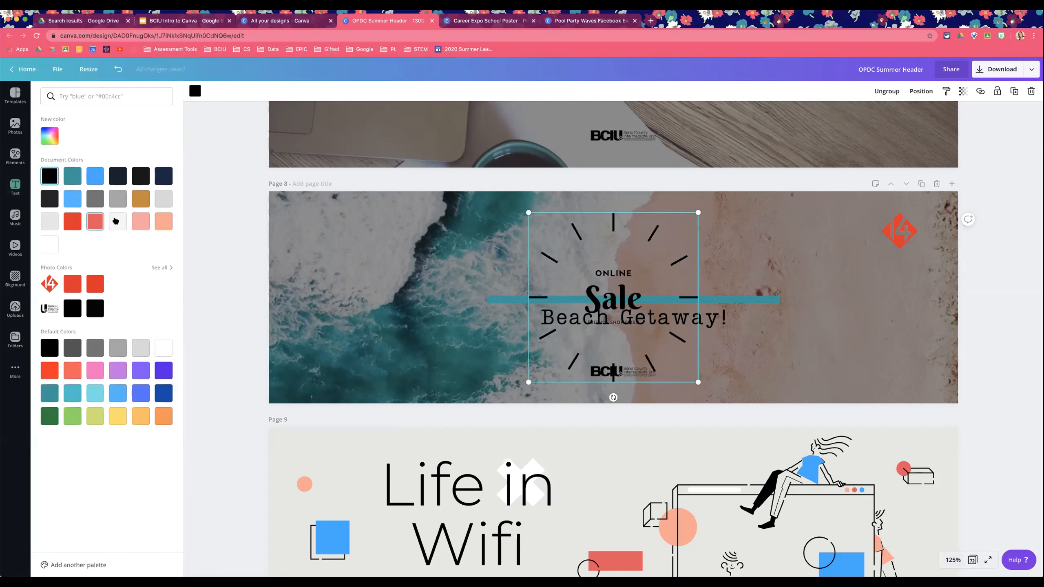
pyautogui.click(49, 245)
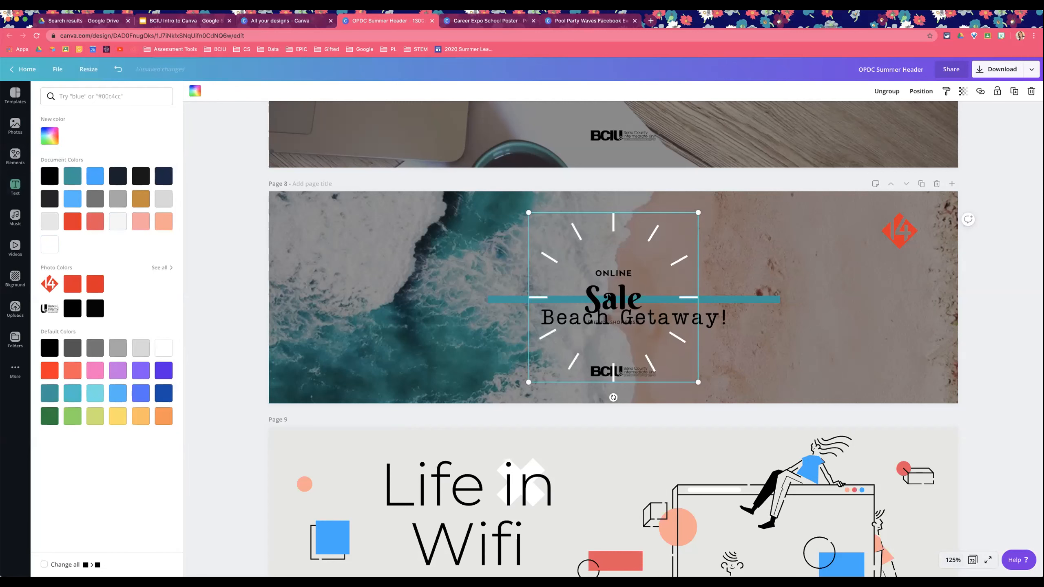
# Step: Enlarge the font combination to 400 by 400
pyautogui.moveTo(526, 212); pyautogui.dragTo(507, 191)
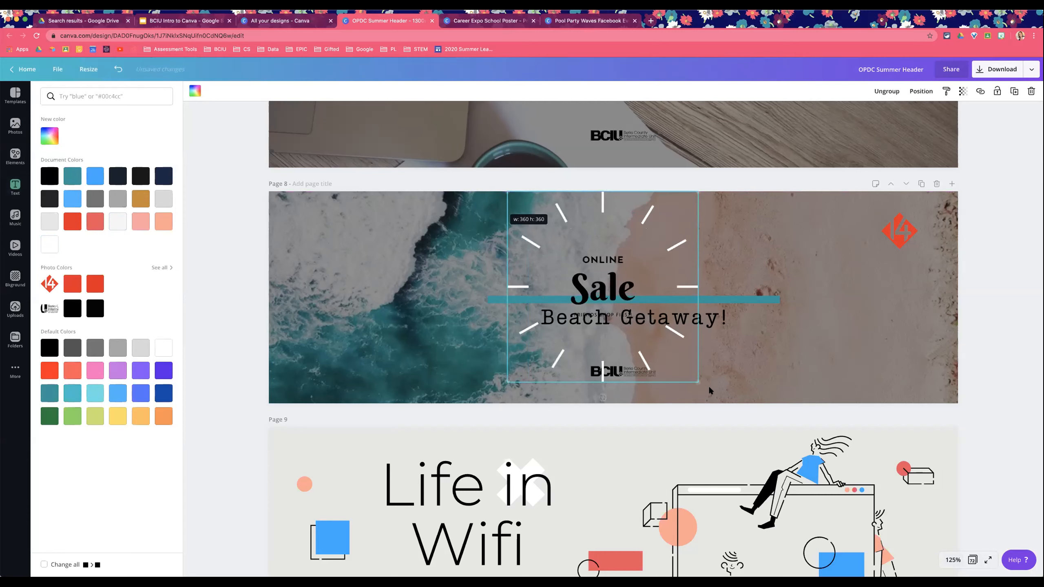
pyautogui.moveTo(713, 395); pyautogui.dragTo(720, 403)
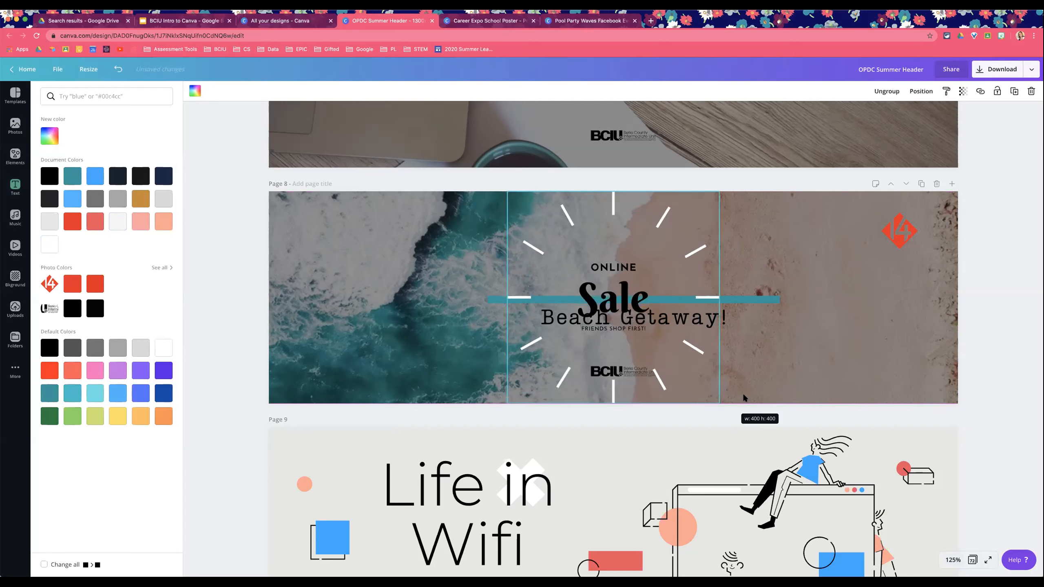
# Step: Delete the teal line and the Beach Getaway! subtitle from the banner
pyautogui.click(595, 294)
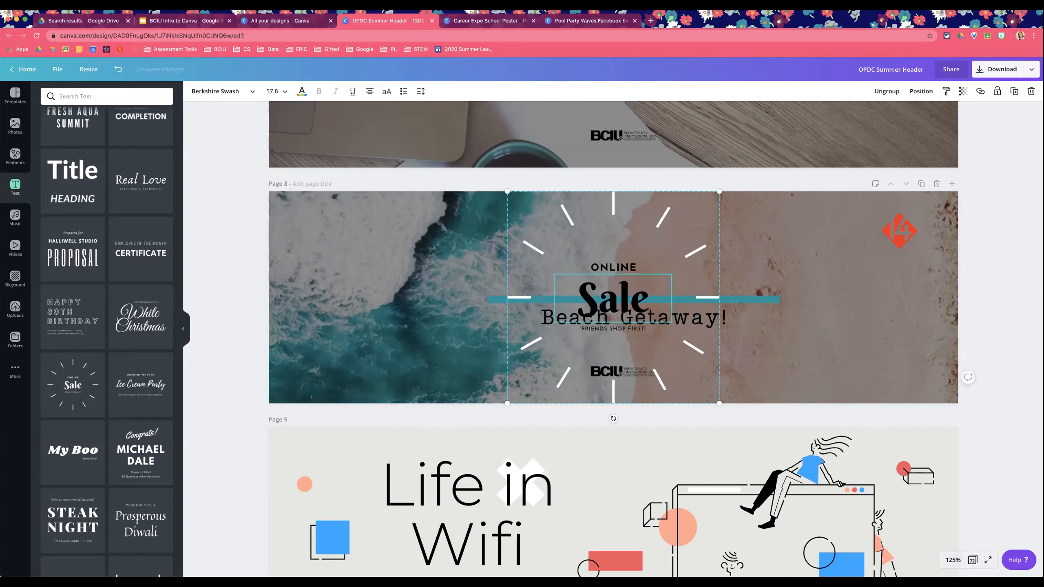
pyautogui.click(627, 280)
pyautogui.click(786, 245)
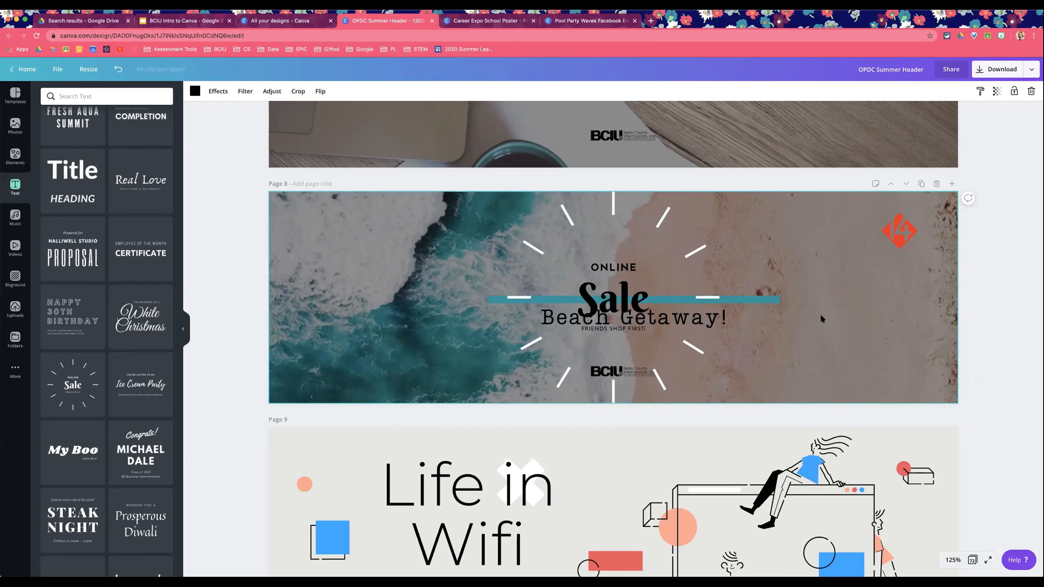
pyautogui.click(763, 302)
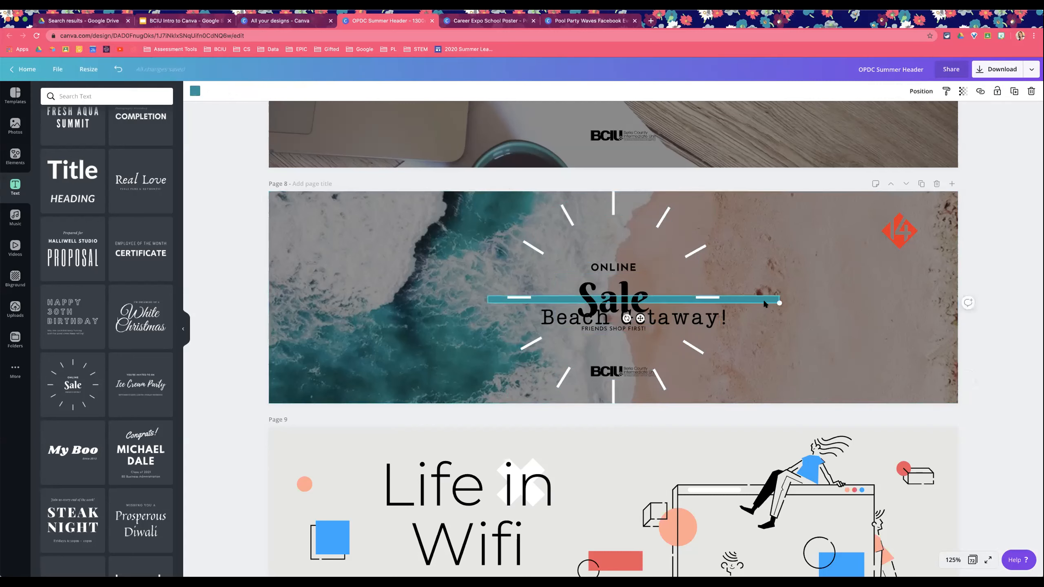
pyautogui.press('Delete')
pyautogui.click(684, 321)
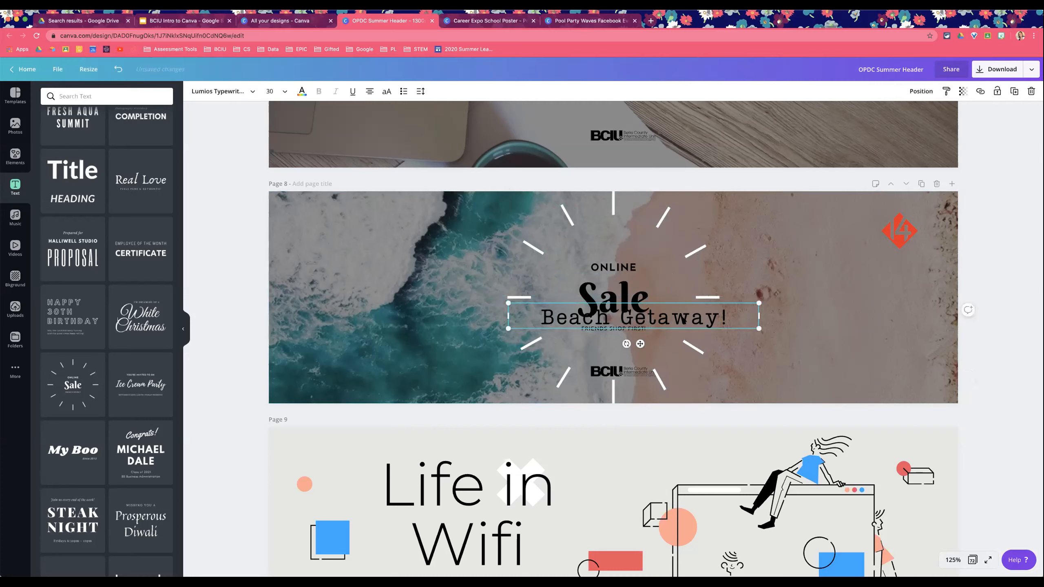
pyautogui.press('Delete')
# Step: Replace the Sale text with Beach Getaway
pyautogui.click(625, 314)
pyautogui.click(608, 306)
pyautogui.write('BEACH')
pyautogui.press('BackSpace')
pyautogui.press('BackSpace')
pyautogui.press('BackSpace')
pyautogui.press('BackSpace')
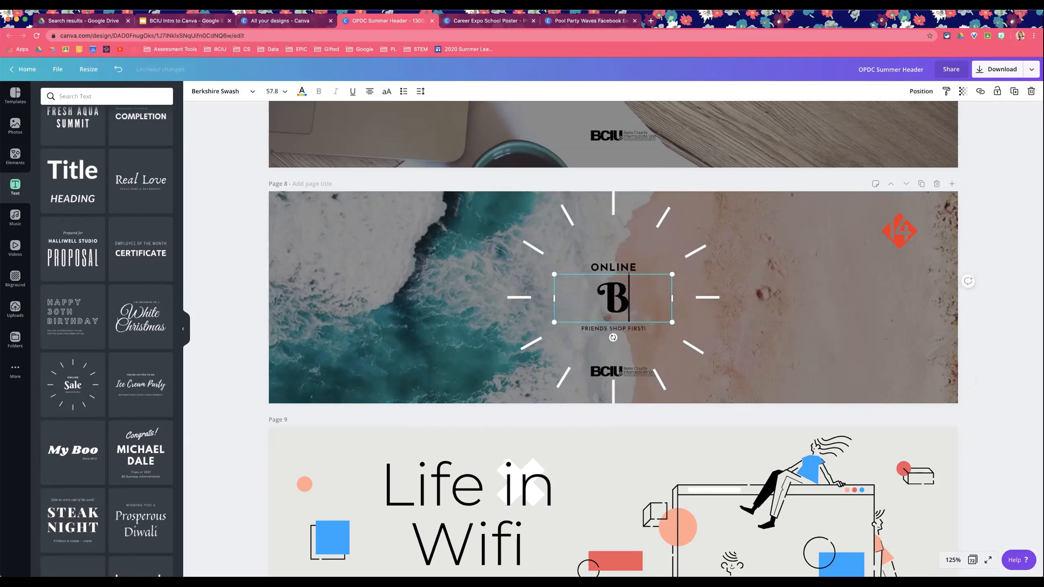
pyautogui.write('each Getaway')
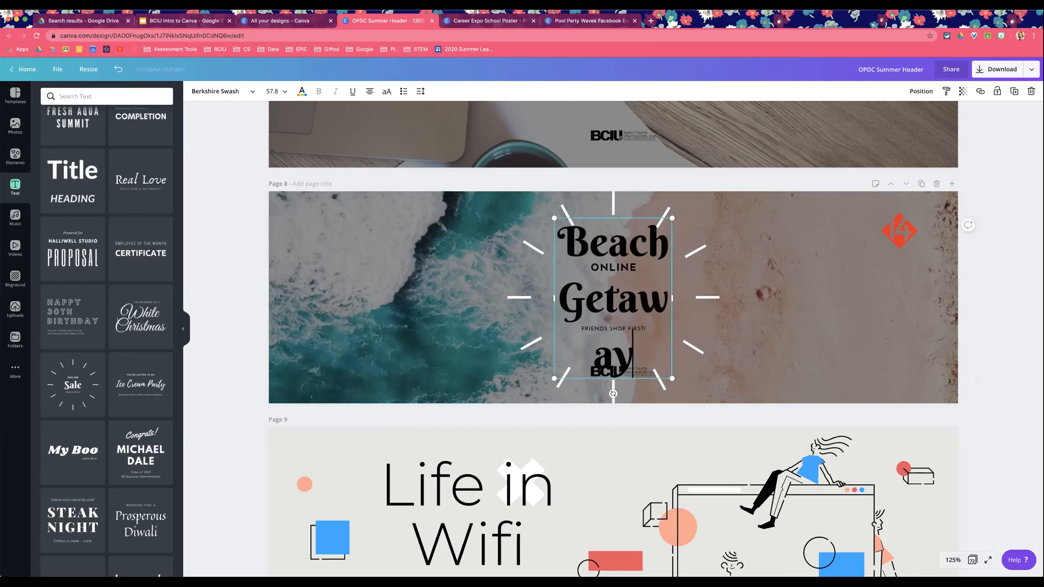
# Step: Set the Beach Getaway text's font size to 32
pyautogui.hotkey('ctrl', 'a')
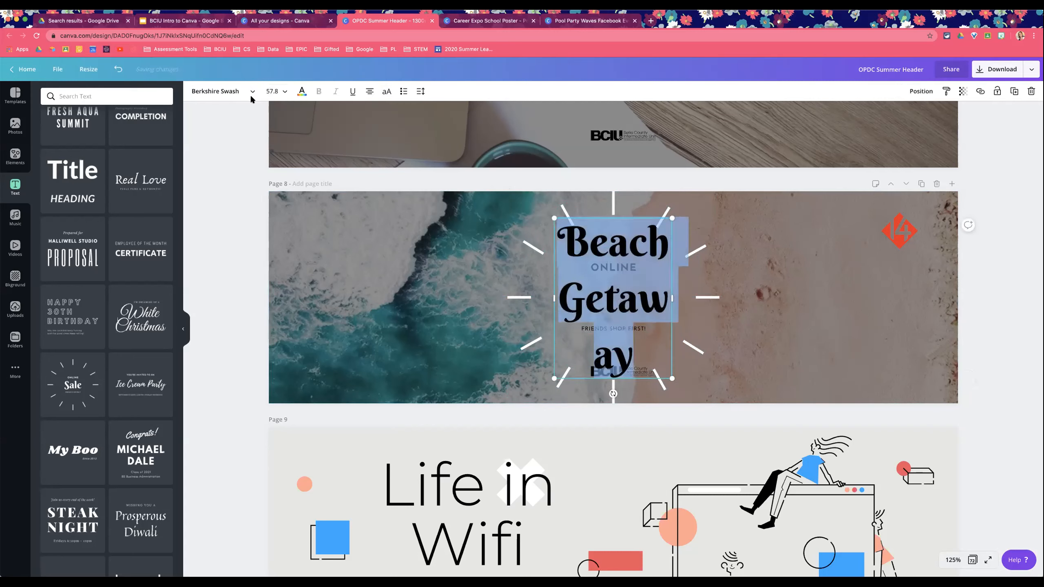
pyautogui.click(285, 91)
pyautogui.click(284, 283)
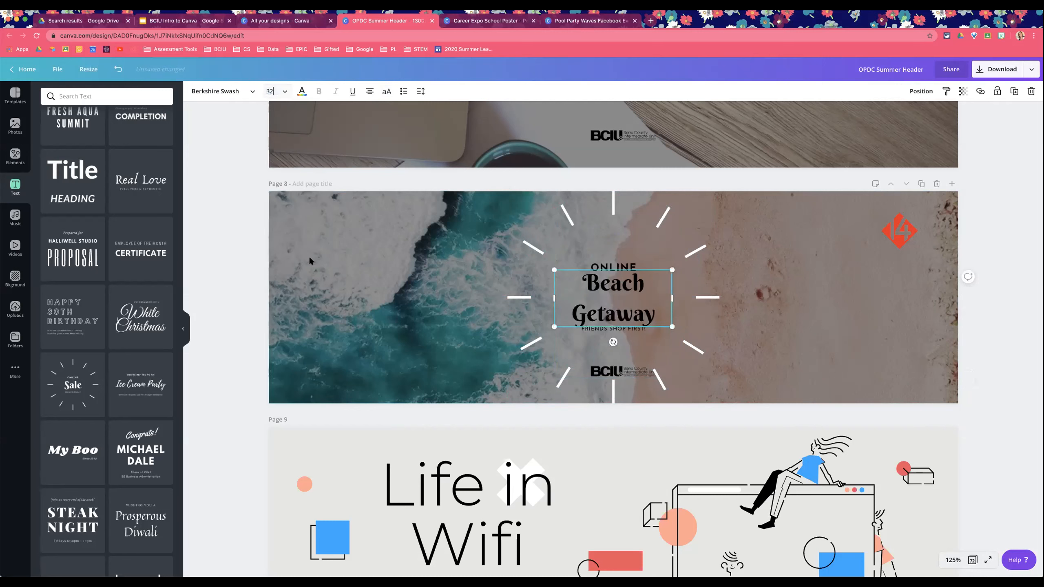
# Step: Replace the ONLINE text with JOIN US! and nudge it slightly upward
pyautogui.click(620, 266)
pyautogui.doubleClick(621, 267)
pyautogui.write('JOIN US!')
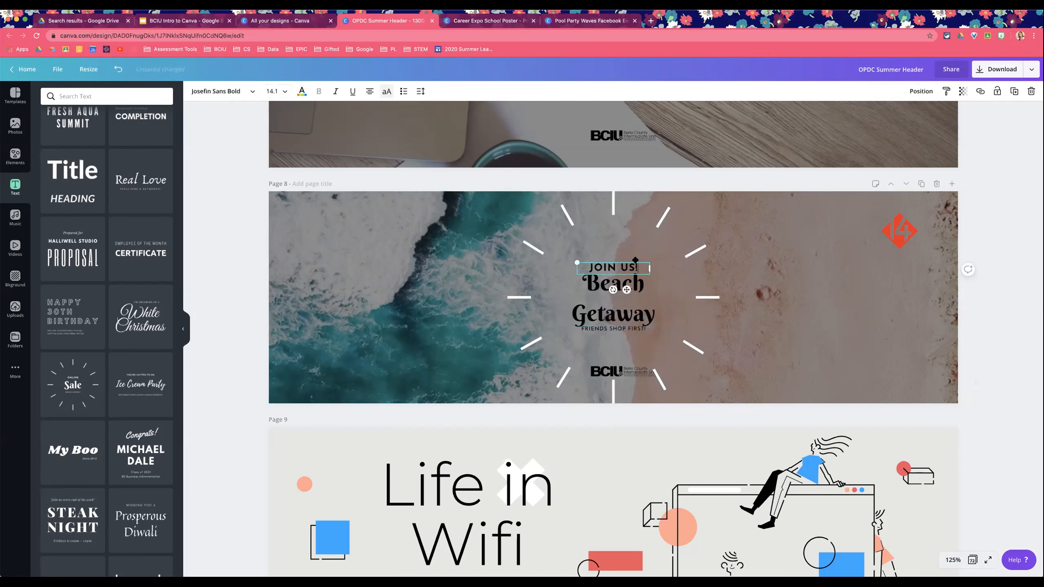
pyautogui.click(953, 293)
pyautogui.moveTo(595, 265); pyautogui.dragTo(598, 256)
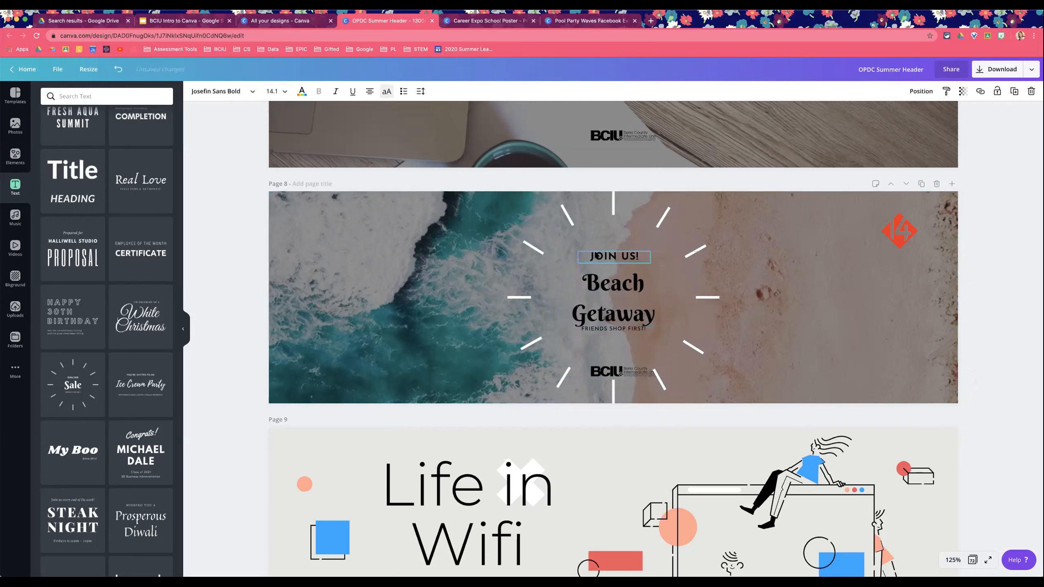
# Step: Delete the FRIENDS SHOP FIRST! line and the BCIU logo from the font combination
pyautogui.click(613, 329)
pyautogui.press('Delete')
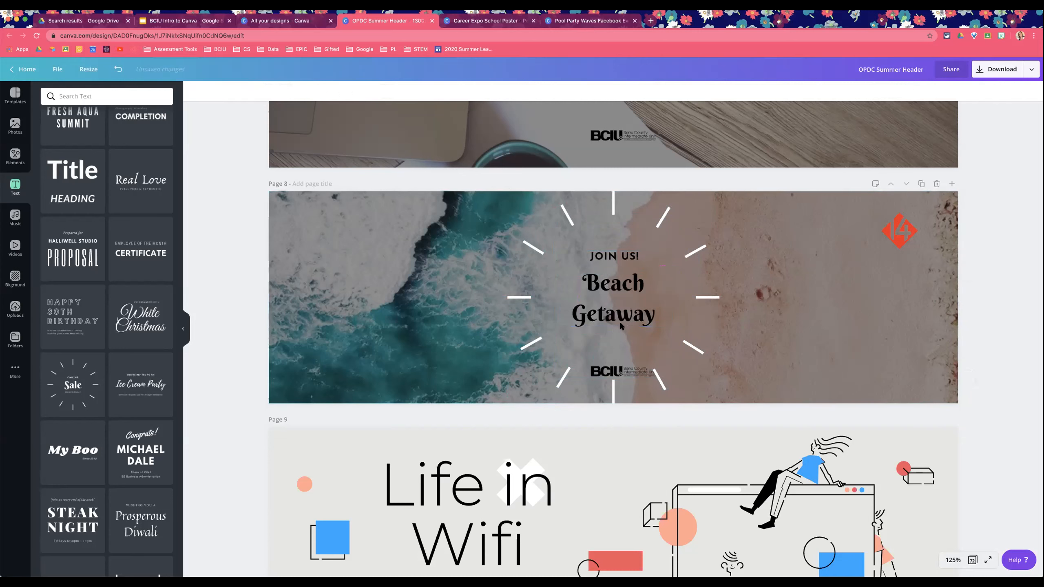
pyautogui.click(641, 375)
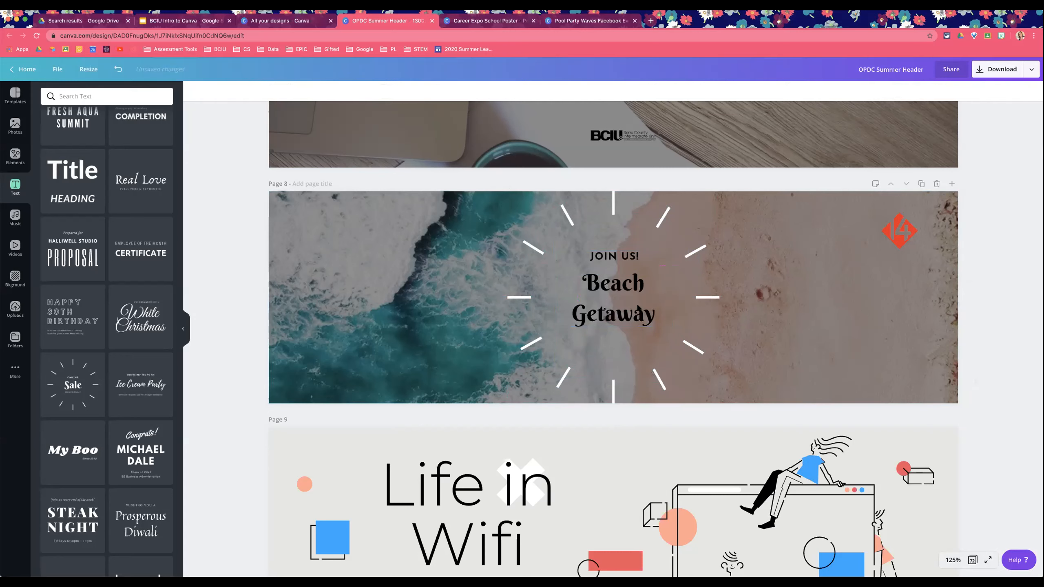
# Step: Enlarge the Beach Getaway title to about 53 pt and reposition it inside the sunburst
pyautogui.click(619, 320)
pyautogui.moveTo(553, 329); pyautogui.dragTo(491, 368)
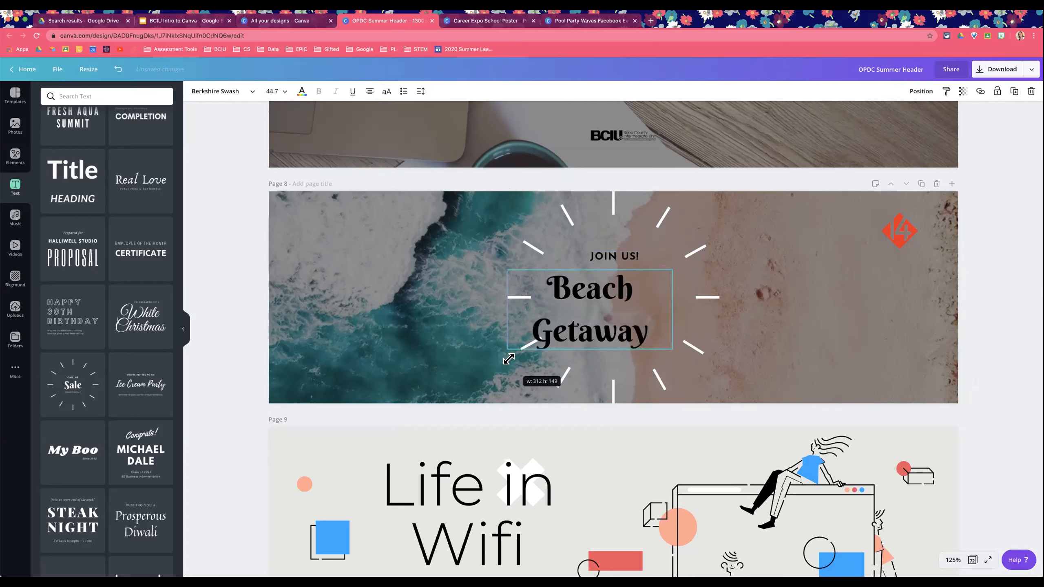
pyautogui.moveTo(602, 285); pyautogui.dragTo(634, 284)
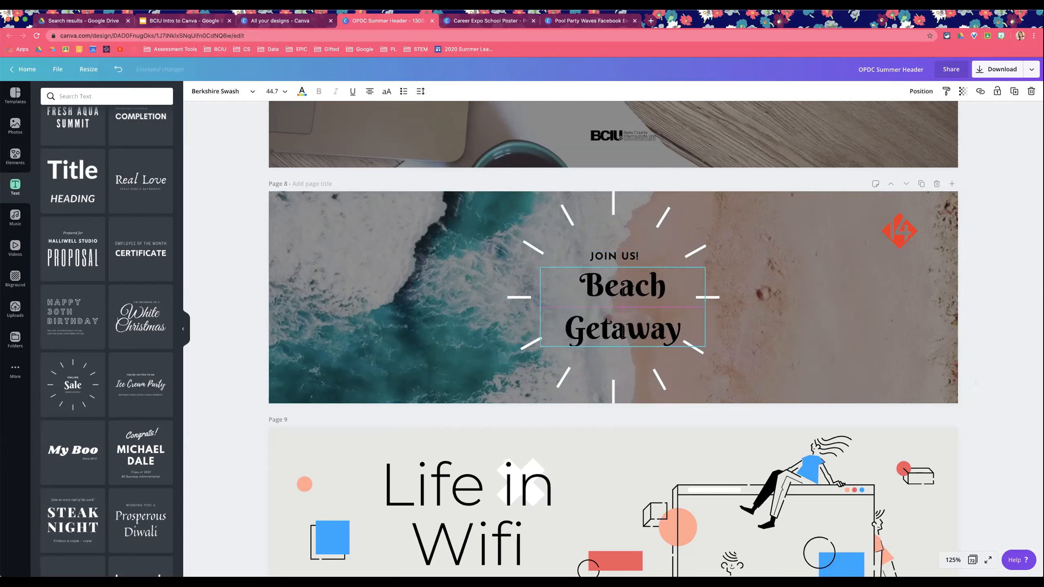
pyautogui.click(417, 91)
pyautogui.moveTo(470, 135); pyautogui.dragTo(473, 134)
pyautogui.moveTo(533, 279); pyautogui.dragTo(509, 263)
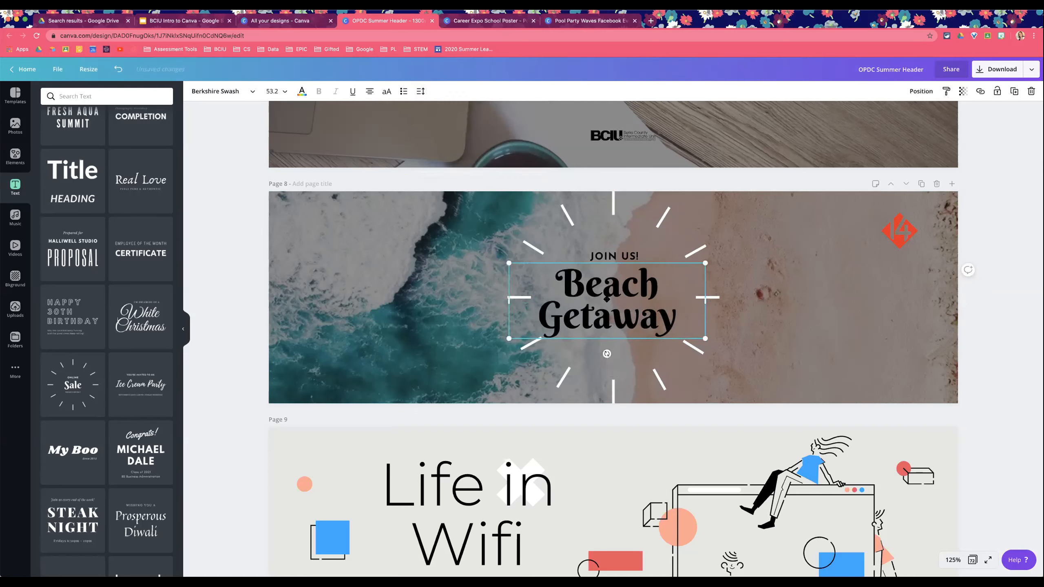
pyautogui.moveTo(607, 300); pyautogui.dragTo(614, 300)
# Step: Align the Beach Getaway title to the page's center and middle
pyautogui.click(932, 93)
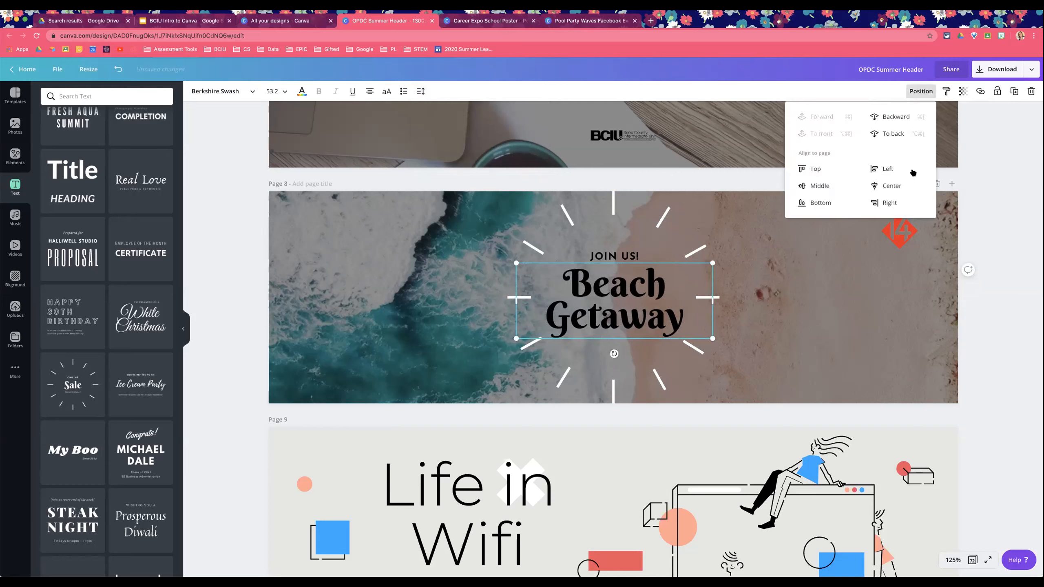
pyautogui.click(906, 186)
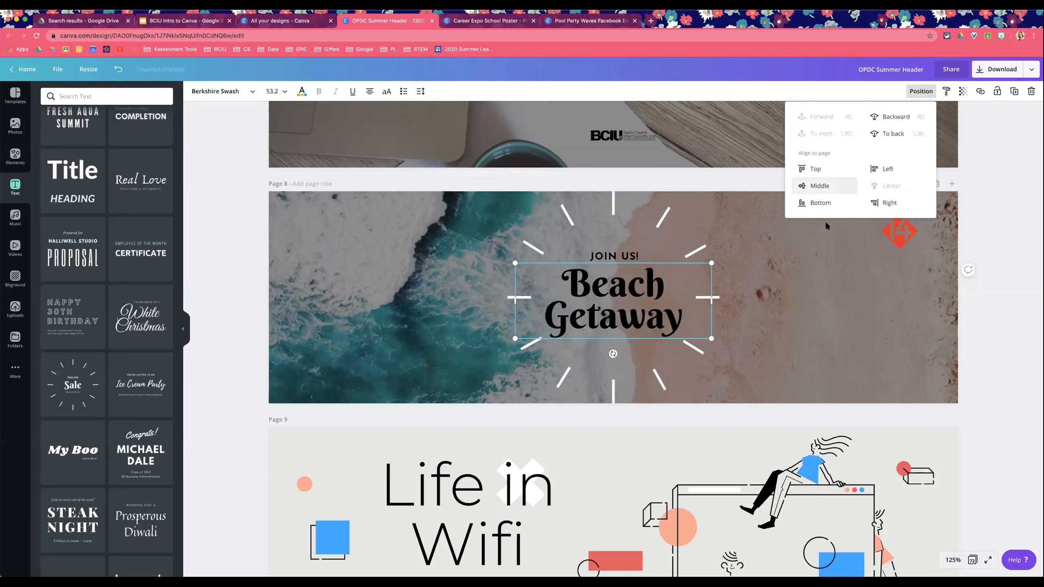
pyautogui.click(810, 186)
# Step: Enlarge the JOIN US! text to about 18.9 pt and position it above the title
pyautogui.moveTo(621, 257); pyautogui.dragTo(555, 238)
pyautogui.moveTo(603, 246); pyautogui.dragTo(613, 248)
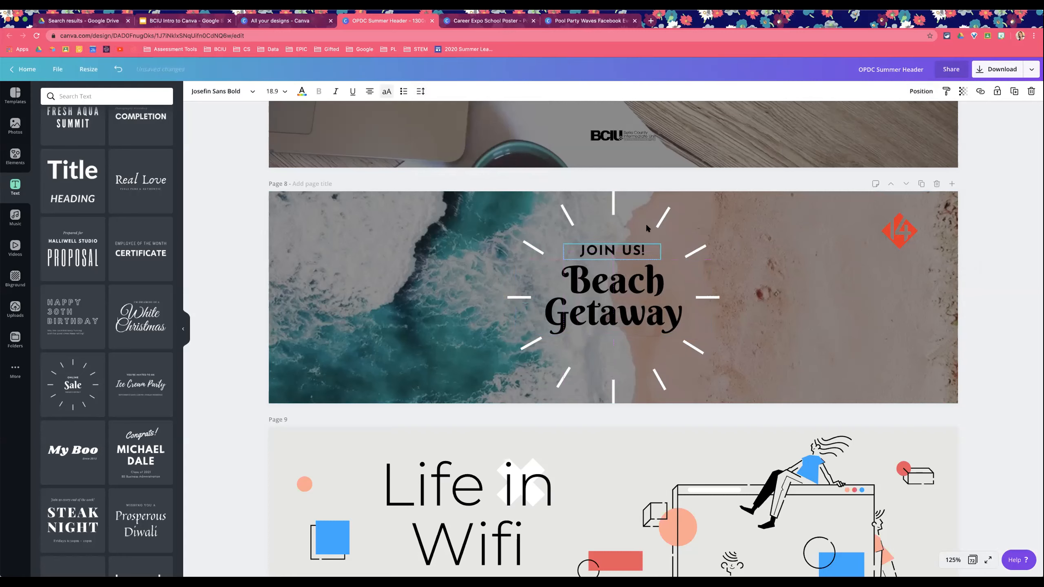
pyautogui.click(922, 91)
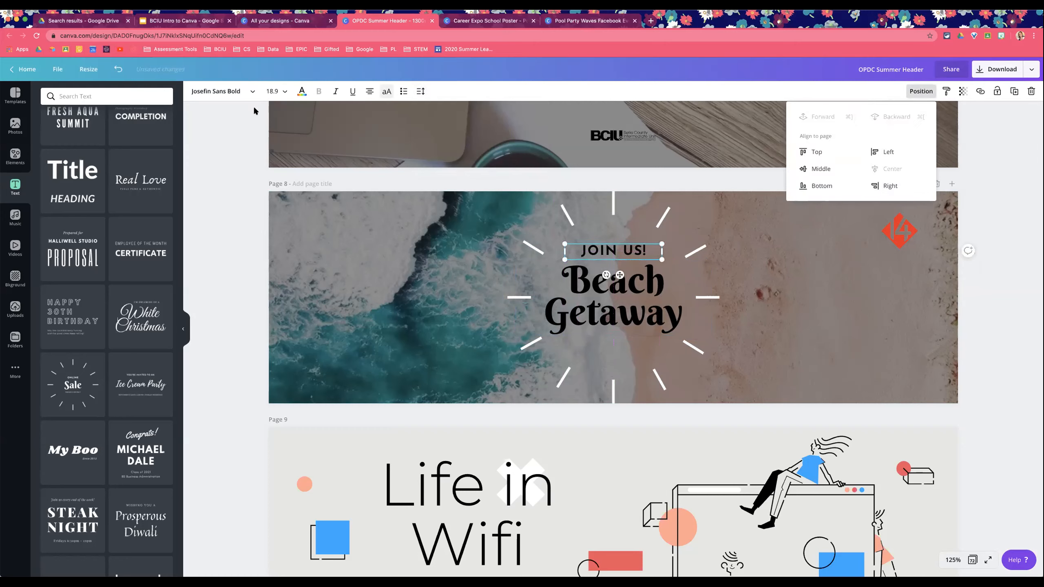
# Step: Recolor the JOIN US! text light orange
pyautogui.click(302, 91)
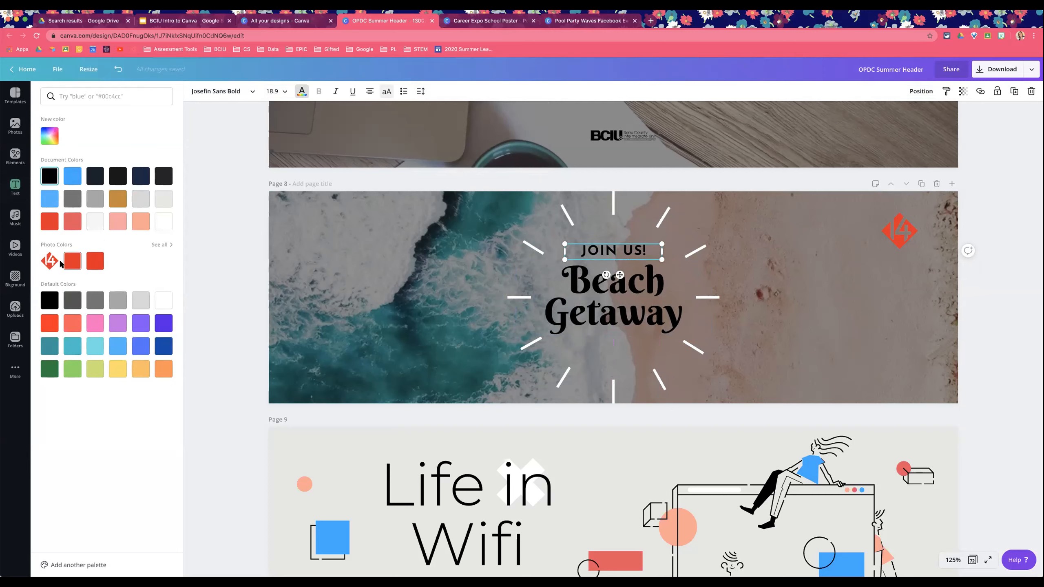
pyautogui.click(164, 375)
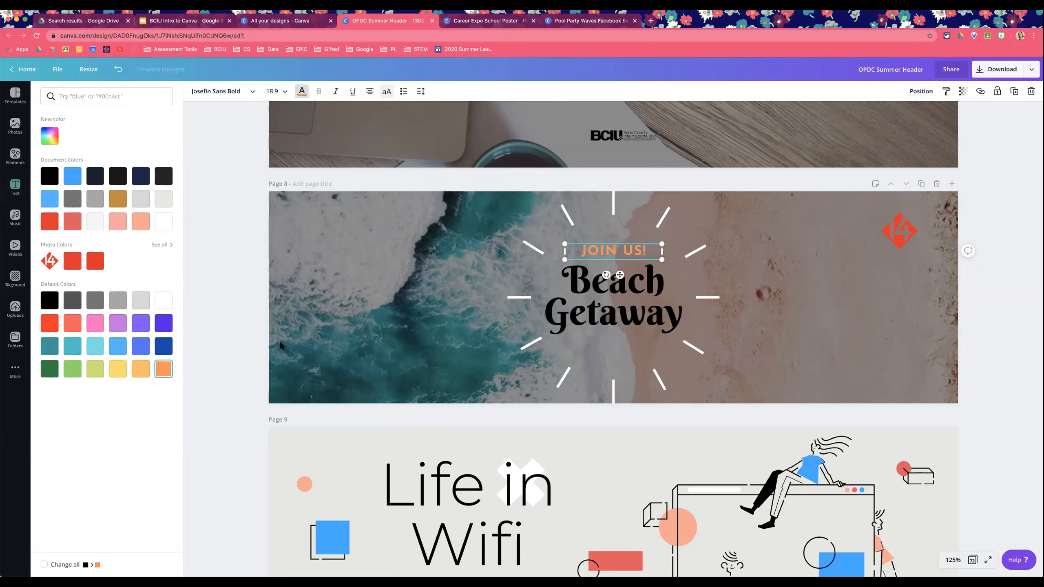
pyautogui.click(351, 323)
# Step: Move the 14 logo to the banner's bottom right corner
pyautogui.click(897, 229)
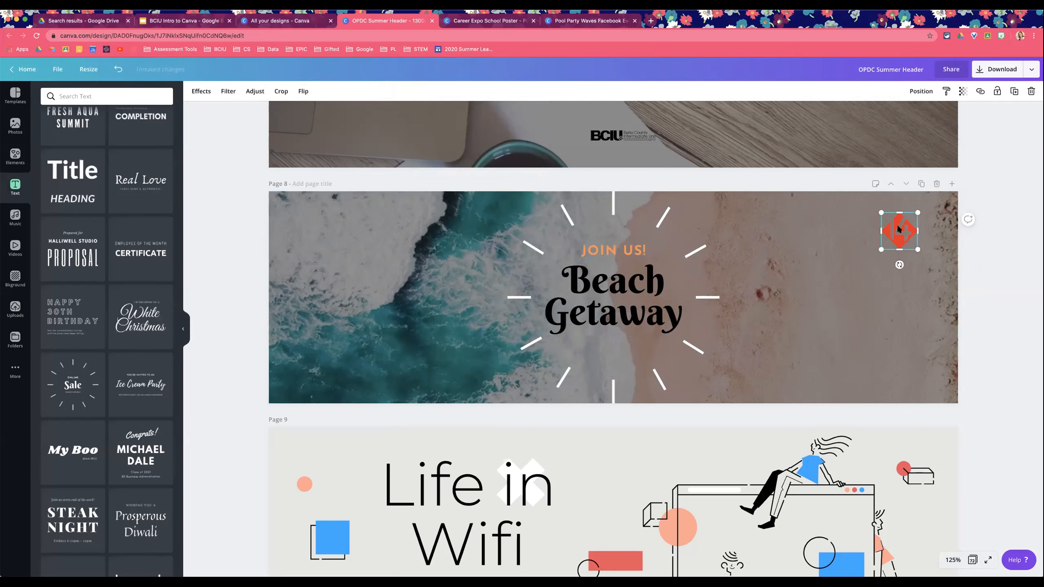
pyautogui.moveTo(898, 234); pyautogui.dragTo(904, 376)
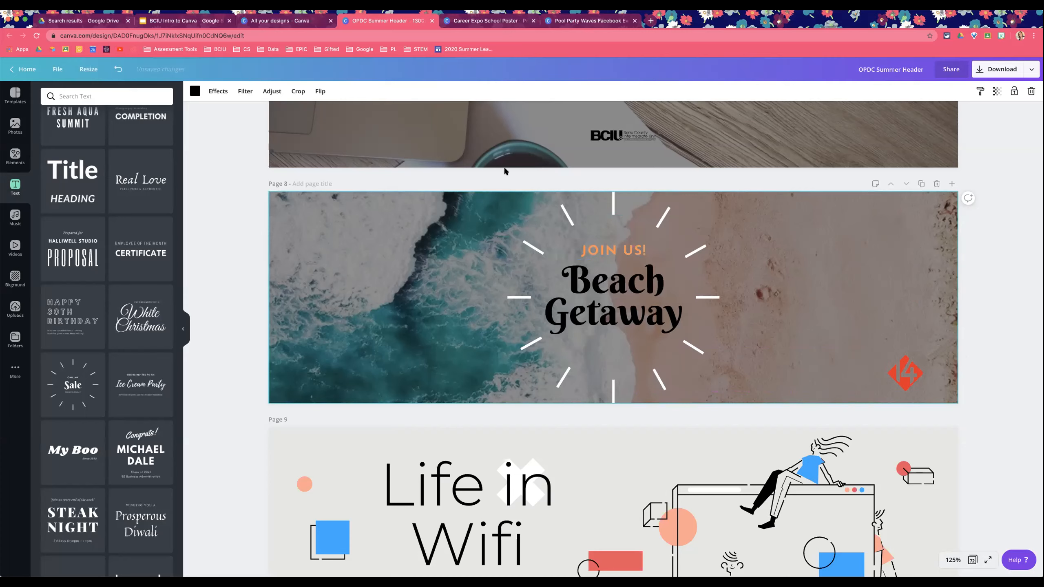
# Step: Group the sunburst lines, JOIN US! and Beach Getaway text together
pyautogui.moveTo(476, 180); pyautogui.dragTo(738, 390)
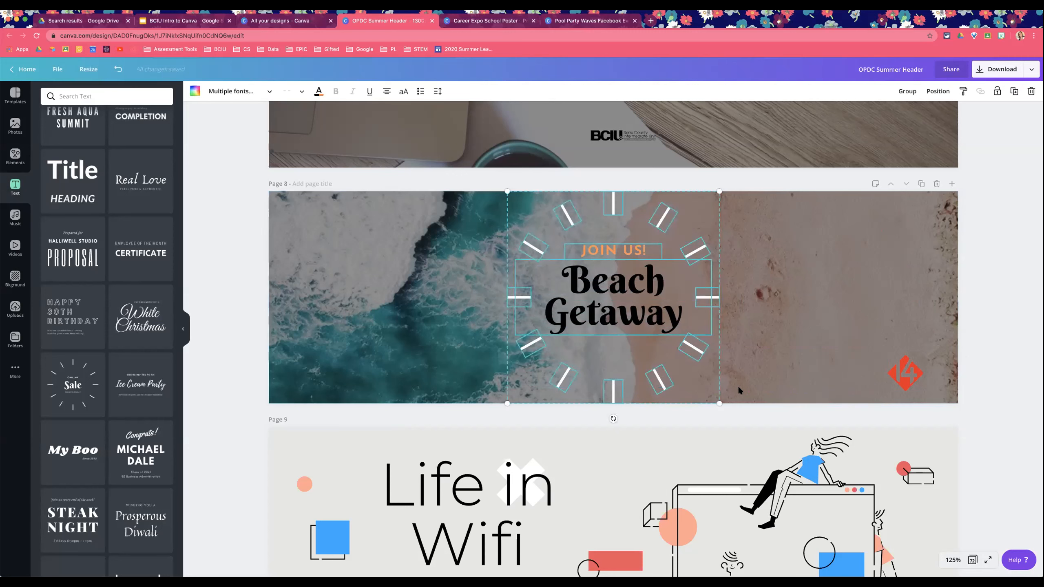
pyautogui.click(907, 91)
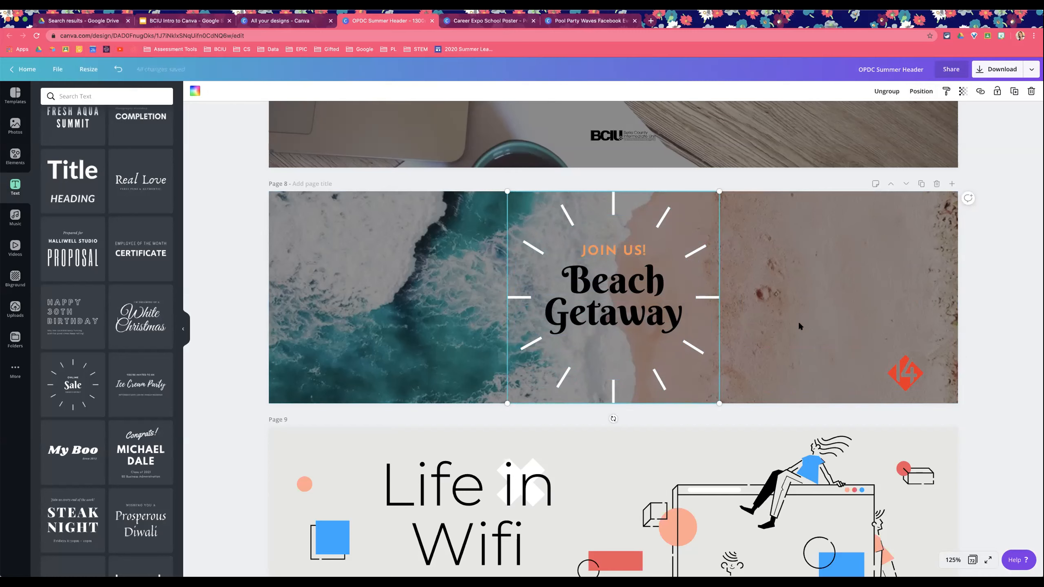
# Step: Center the grouped title block horizontally on the page
pyautogui.moveTo(589, 314); pyautogui.dragTo(474, 314)
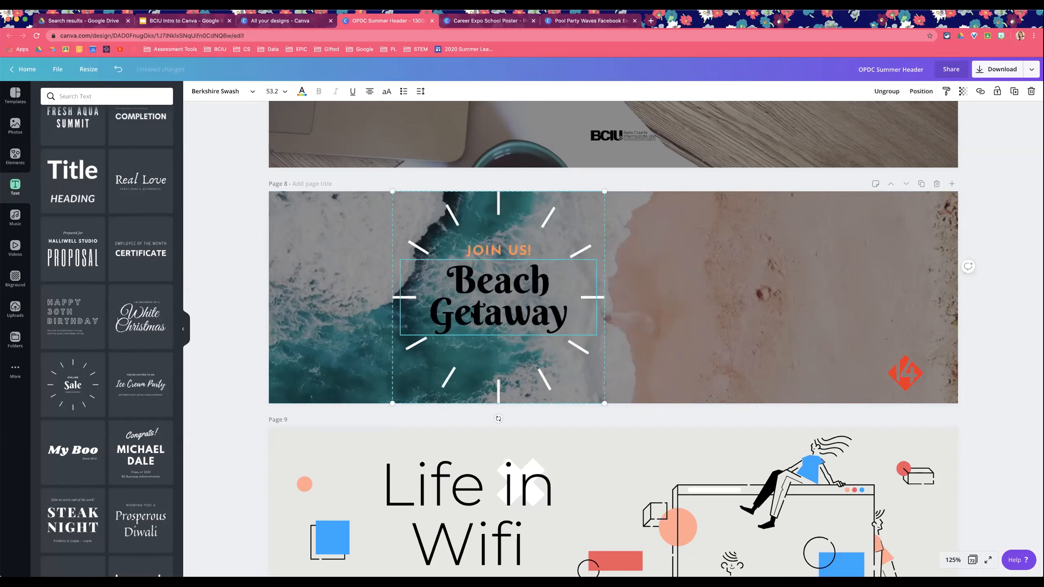
pyautogui.click(922, 91)
pyautogui.click(891, 168)
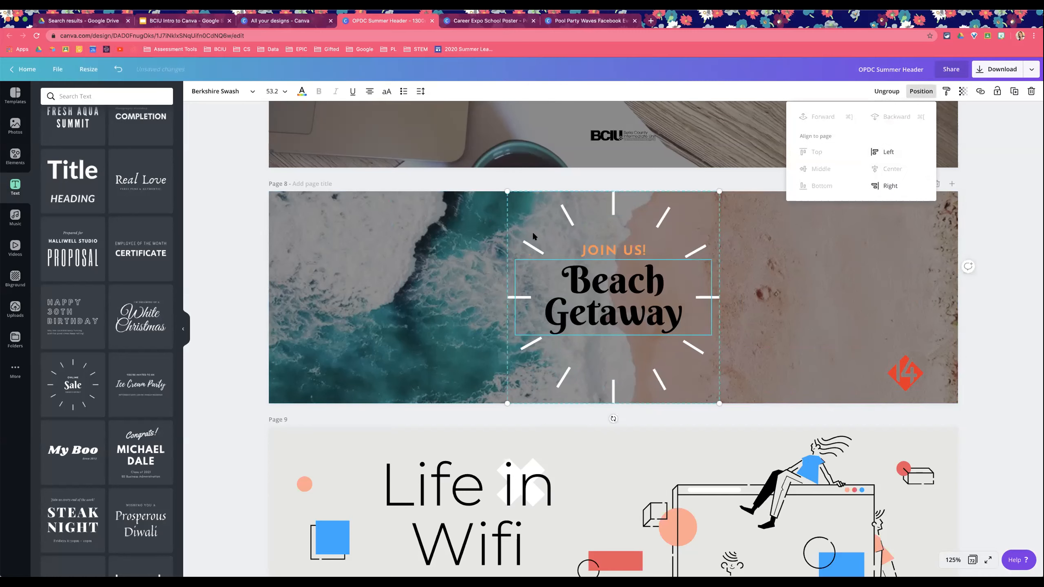
pyautogui.click(237, 247)
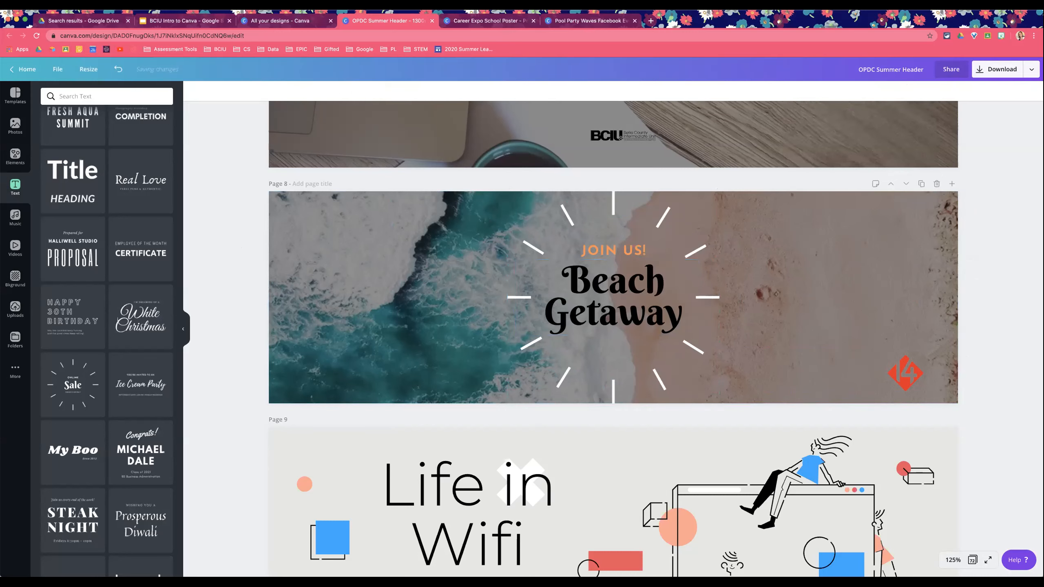
# Step: Add the Love sticker from the elements to the beach banner
pyautogui.click(14, 155)
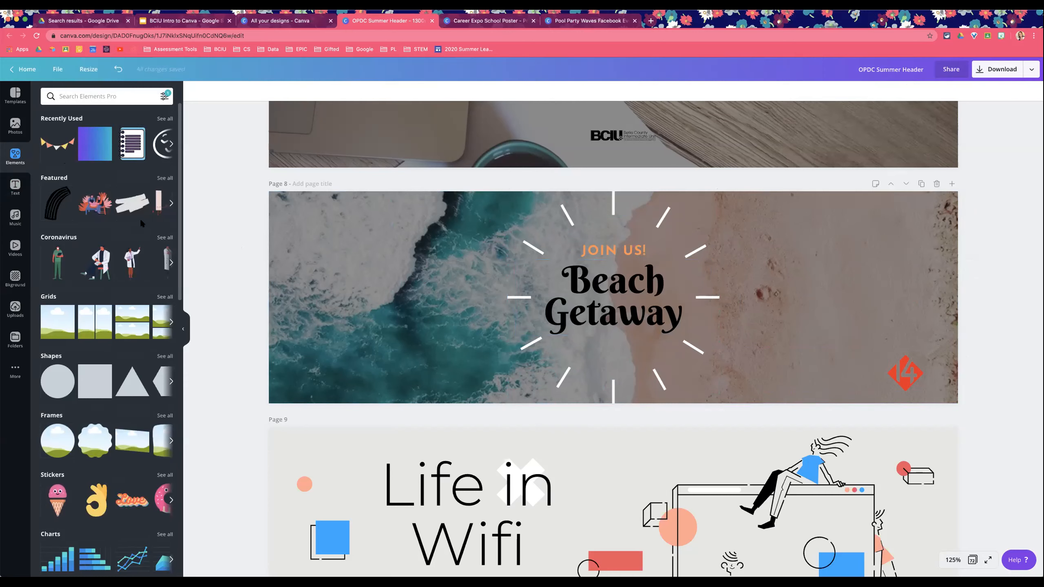
pyautogui.scroll(-5, 123, 247)
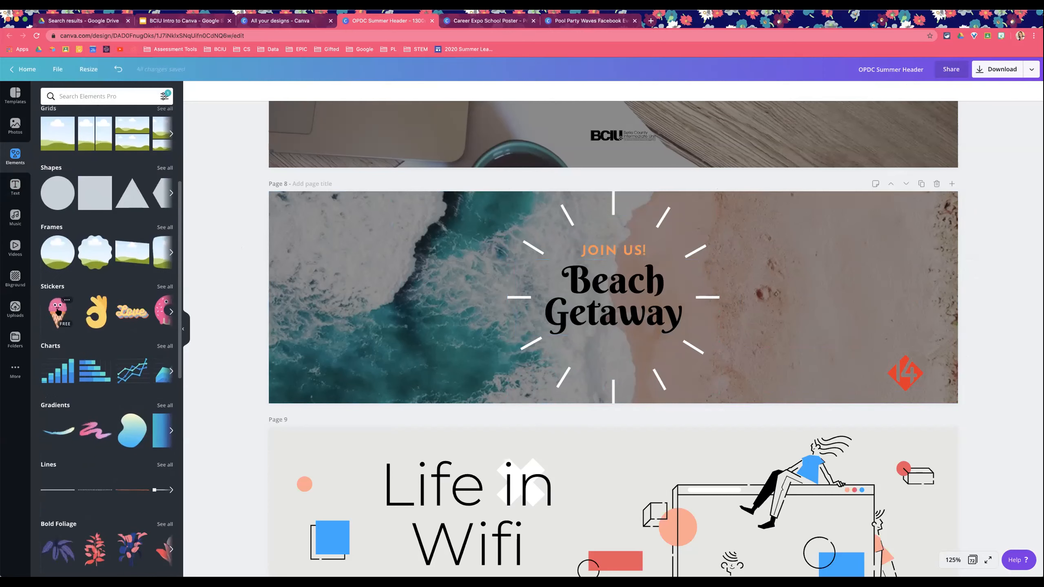
pyautogui.click(137, 312)
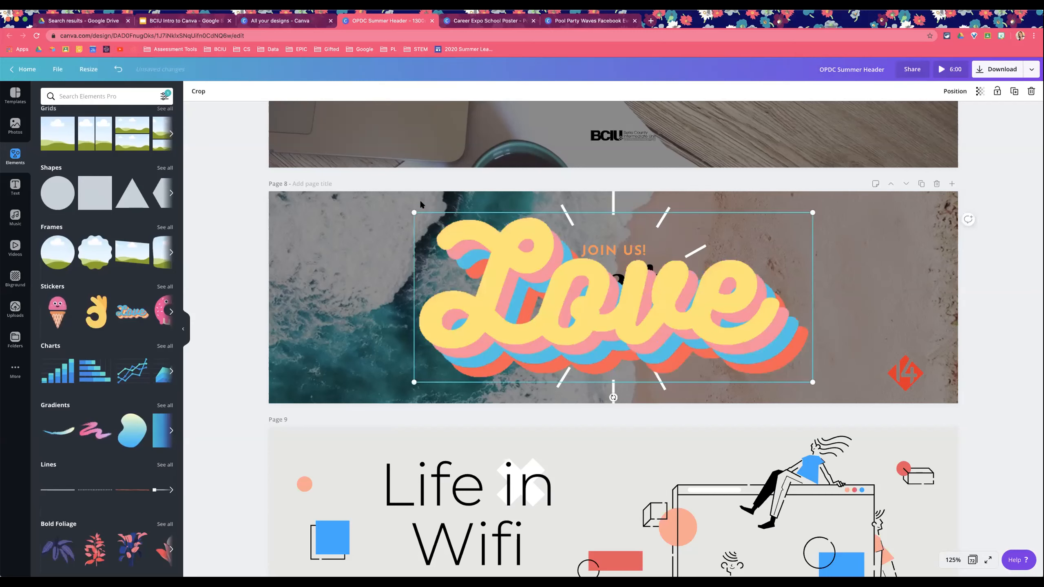
# Step: Replace the Love sticker with the BEACH arrow sign element found by searching elements for beach
pyautogui.moveTo(415, 207); pyautogui.dragTo(374, 342)
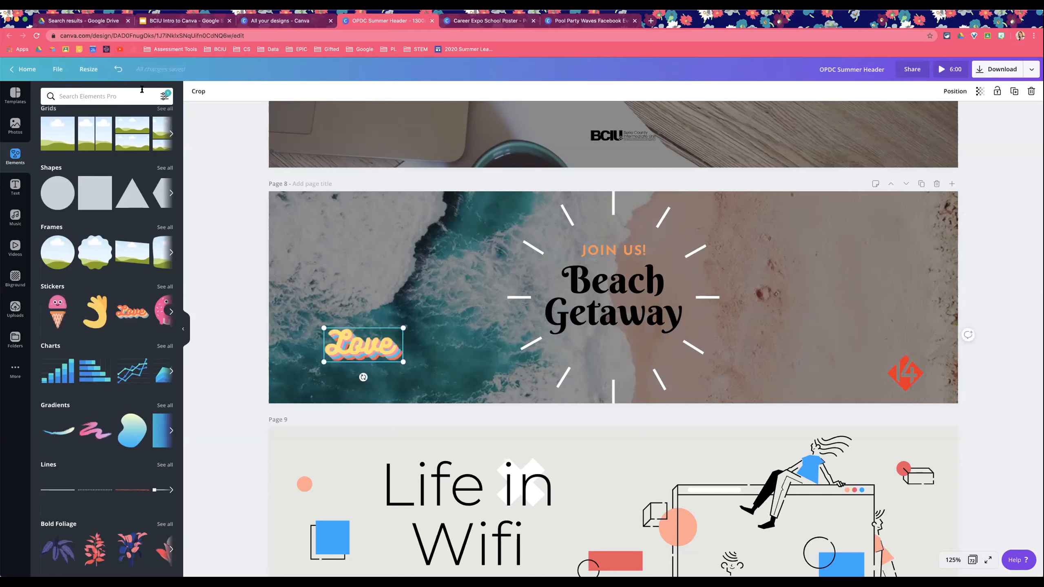
pyautogui.click(128, 96)
pyautogui.write('beach')
pyautogui.press('Return')
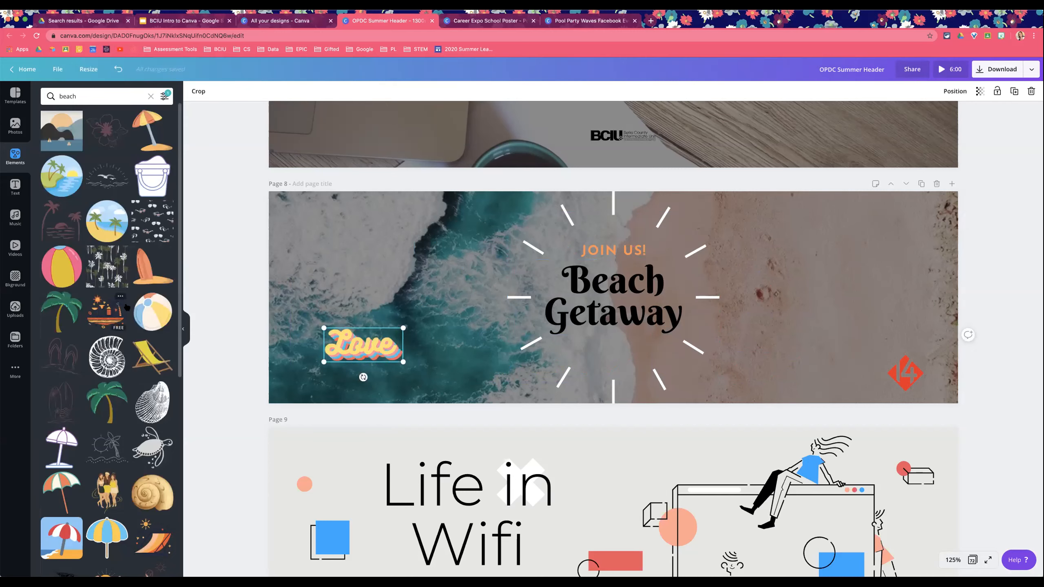
pyautogui.scroll(-2, 161, 117)
pyautogui.click(56, 256)
pyautogui.click(119, 288)
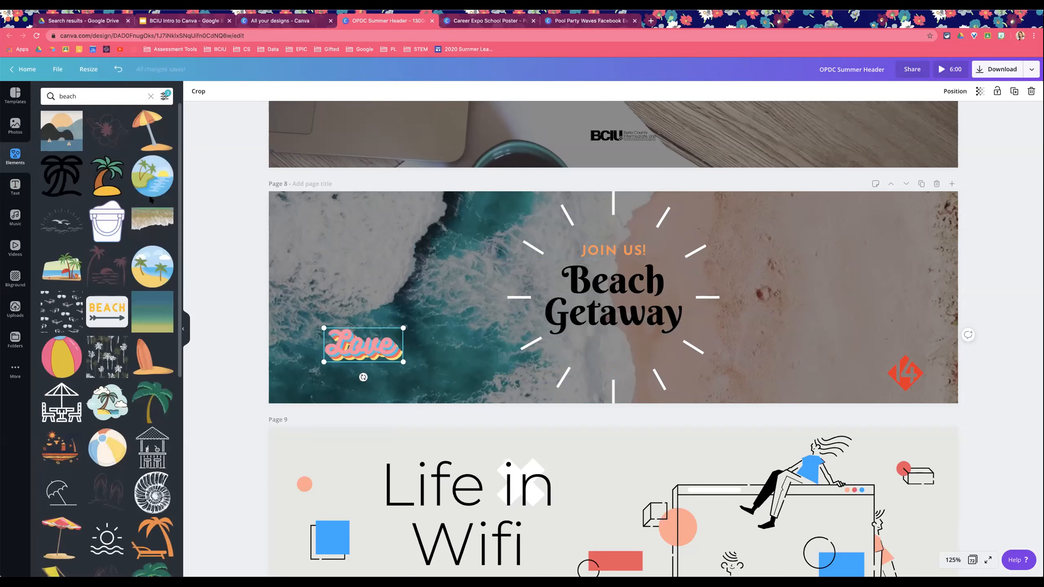
pyautogui.moveTo(103, 312); pyautogui.dragTo(325, 294)
pyautogui.click(359, 344)
pyautogui.press('Delete')
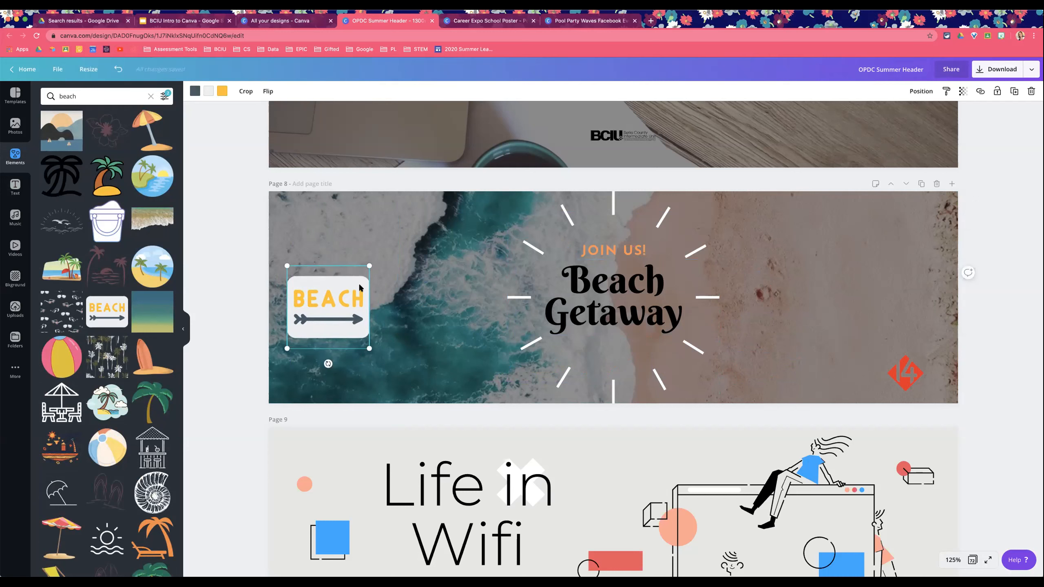
# Step: Position the BEACH sign at the banner's left edge, level with the title
pyautogui.rightClick(334, 291)
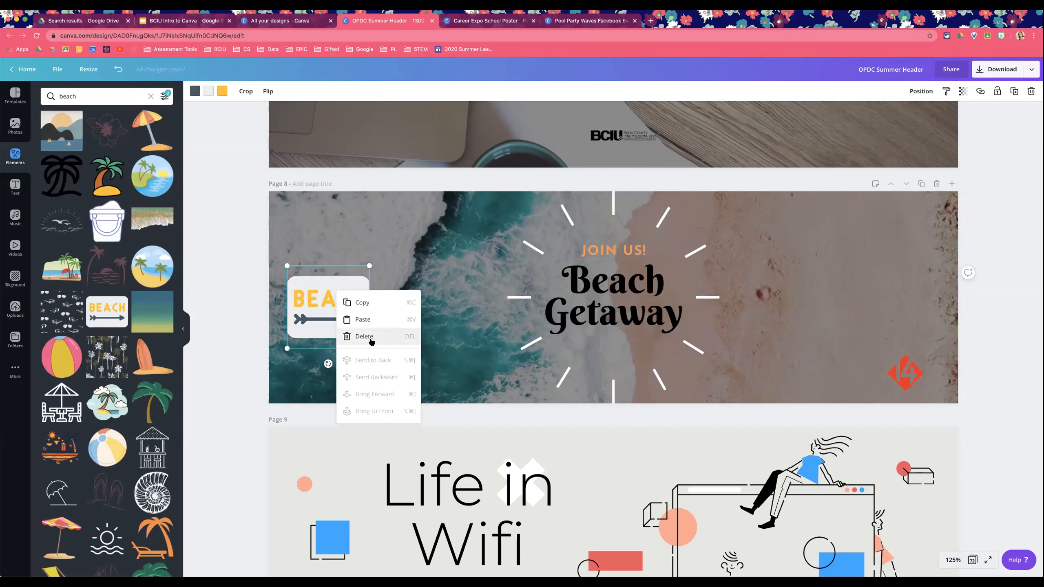
pyautogui.click(230, 295)
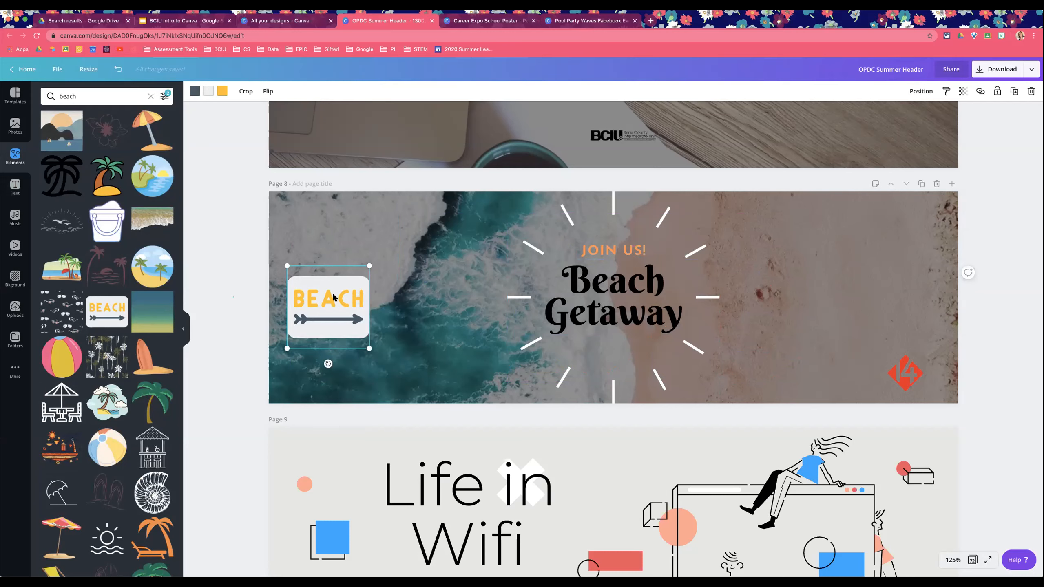
pyautogui.press('super+v')
pyautogui.moveTo(349, 305); pyautogui.dragTo(380, 233)
pyautogui.moveTo(346, 294); pyautogui.dragTo(345, 319)
pyautogui.moveTo(363, 226); pyautogui.dragTo(324, 242)
pyautogui.press('Delete')
pyautogui.moveTo(316, 331); pyautogui.dragTo(321, 285)
pyautogui.click(212, 311)
# Step: Add a new page after the beach banner and insert a two-row grid onto it
pyautogui.scroll(-7, 135, 336)
pyautogui.scroll(-3, 136, 336)
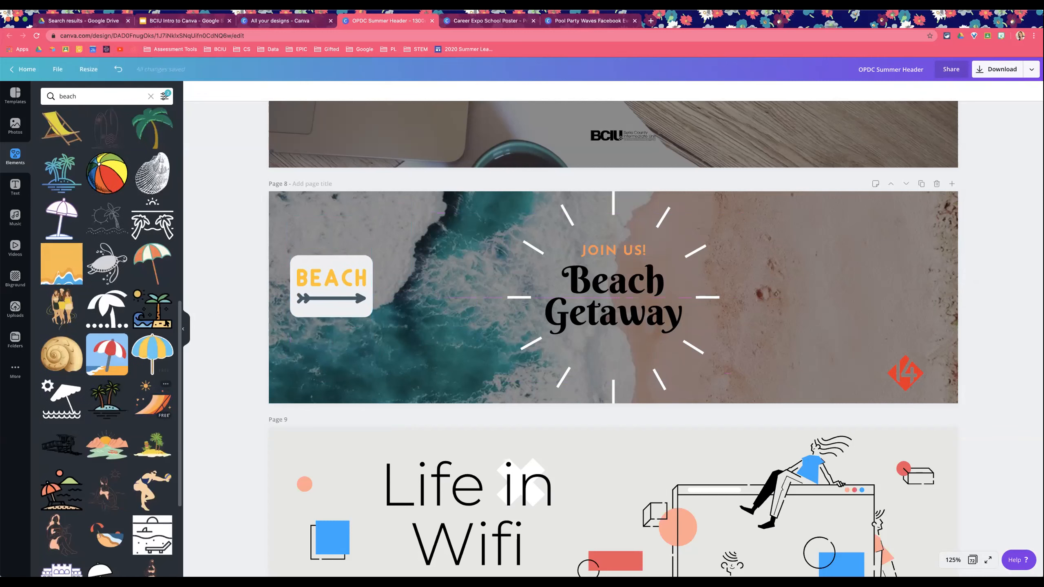
pyautogui.scroll(-6, 126, 329)
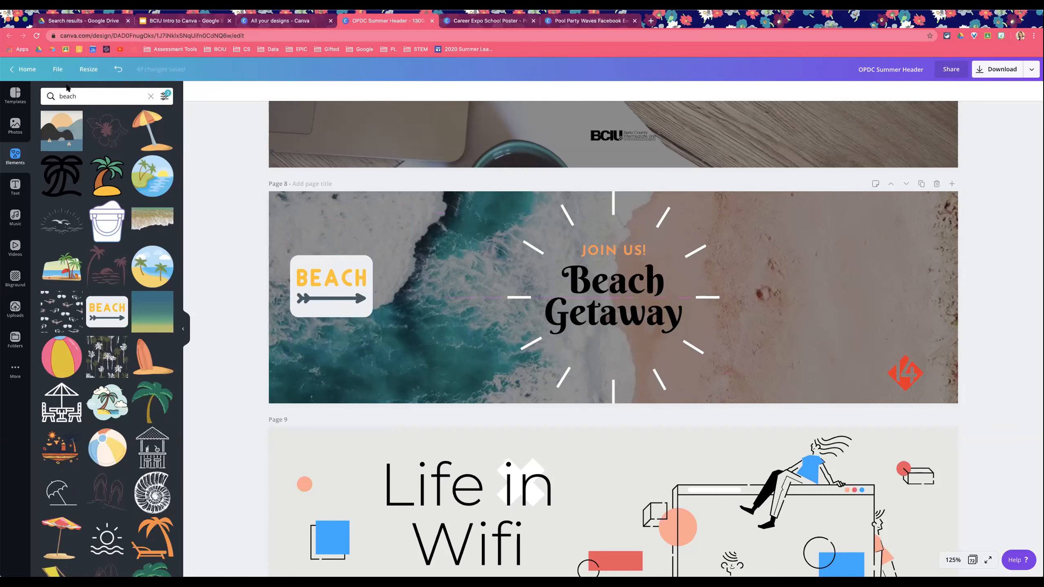
pyautogui.click(153, 96)
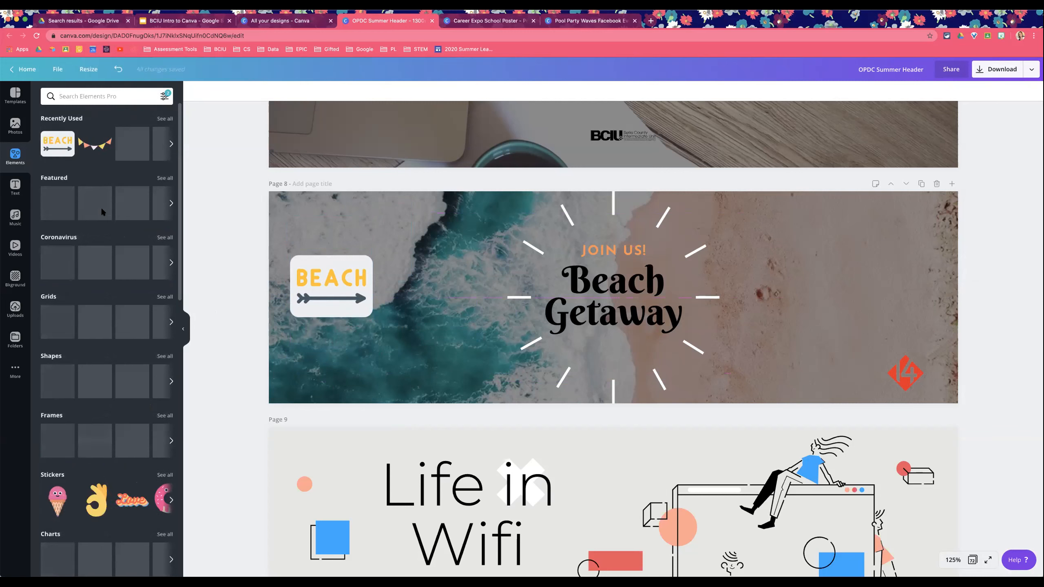
pyautogui.scroll(-3, 150, 221)
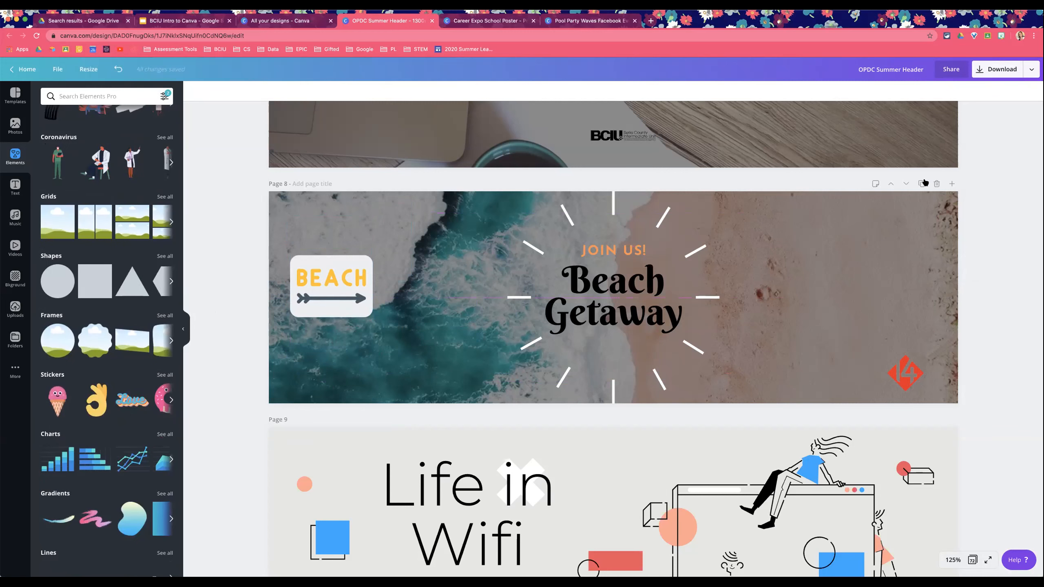
pyautogui.click(952, 184)
pyautogui.click(15, 157)
pyautogui.click(132, 323)
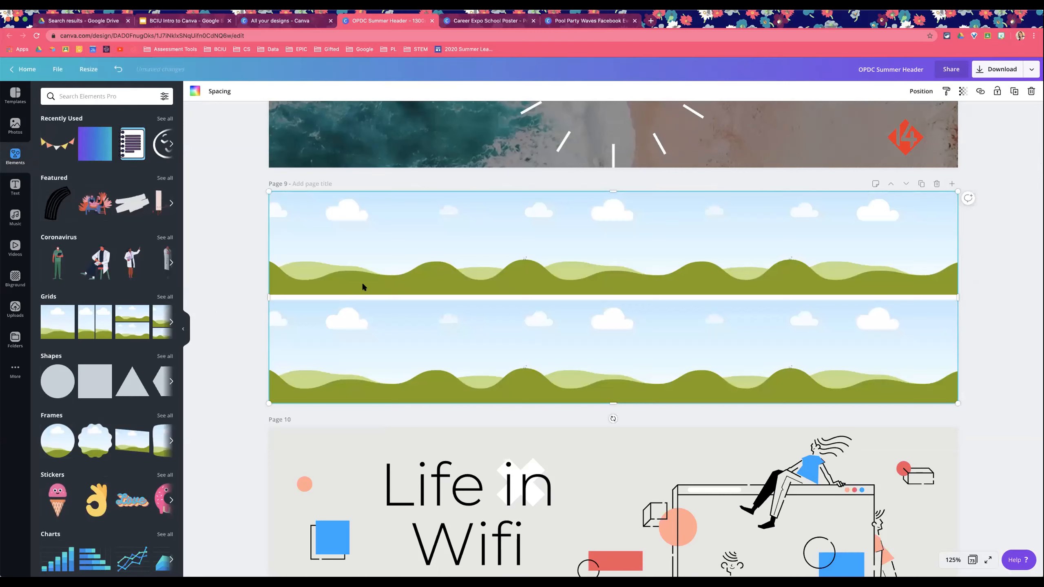
# Step: Fill the grid's top cell with the starfish beach photo and reposition the photo within the cell
pyautogui.click(267, 233)
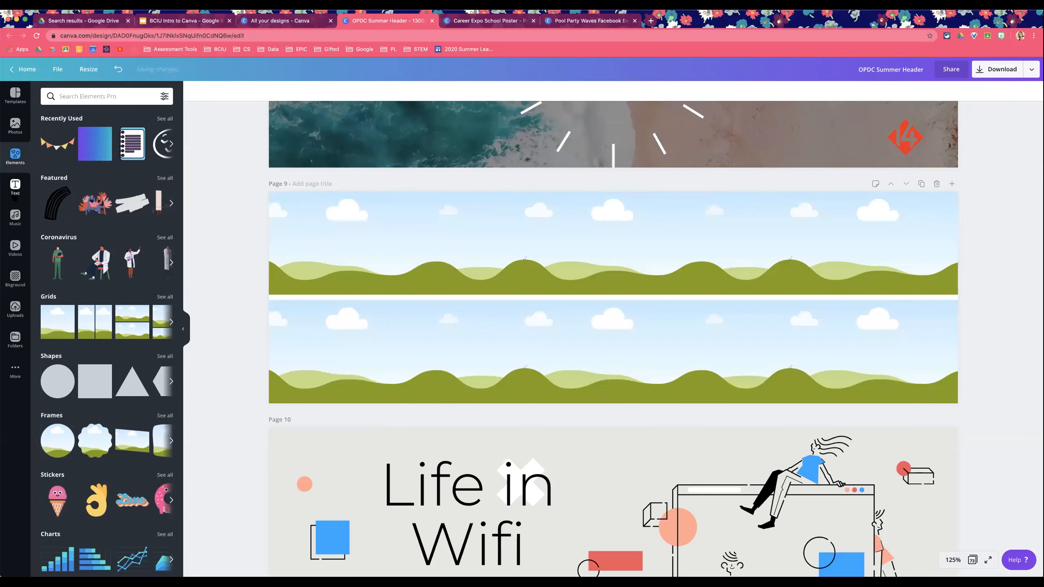
pyautogui.click(15, 125)
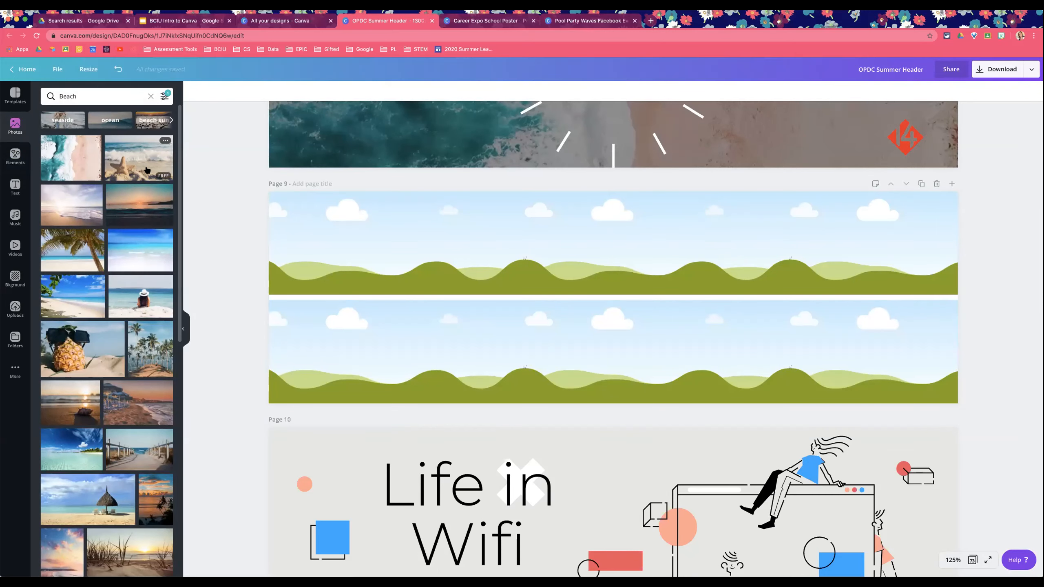
pyautogui.moveTo(139, 158); pyautogui.dragTo(360, 222)
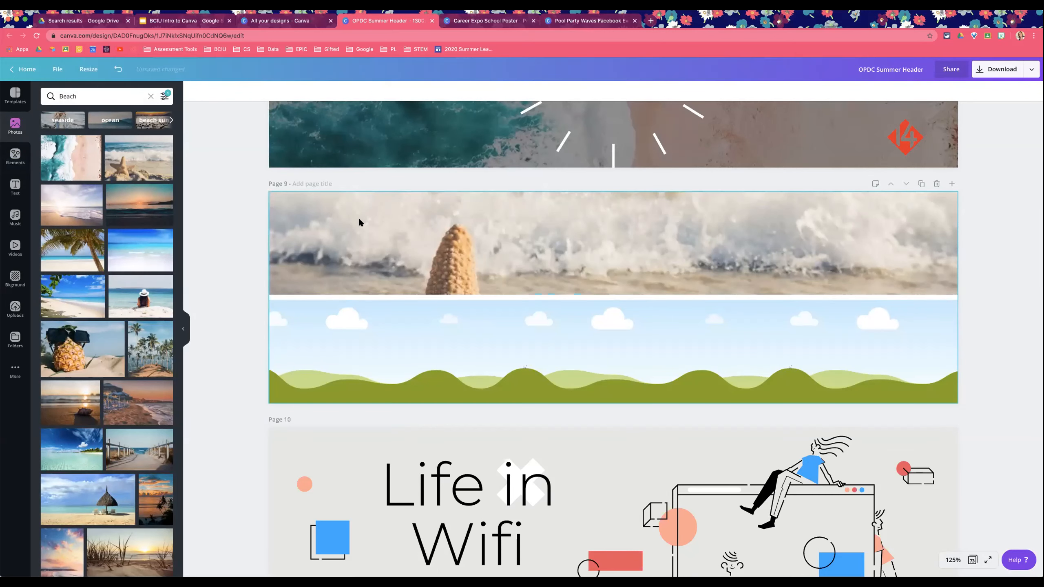
pyautogui.doubleClick(360, 221)
pyautogui.moveTo(360, 221); pyautogui.dragTo(361, 133)
pyautogui.click(225, 191)
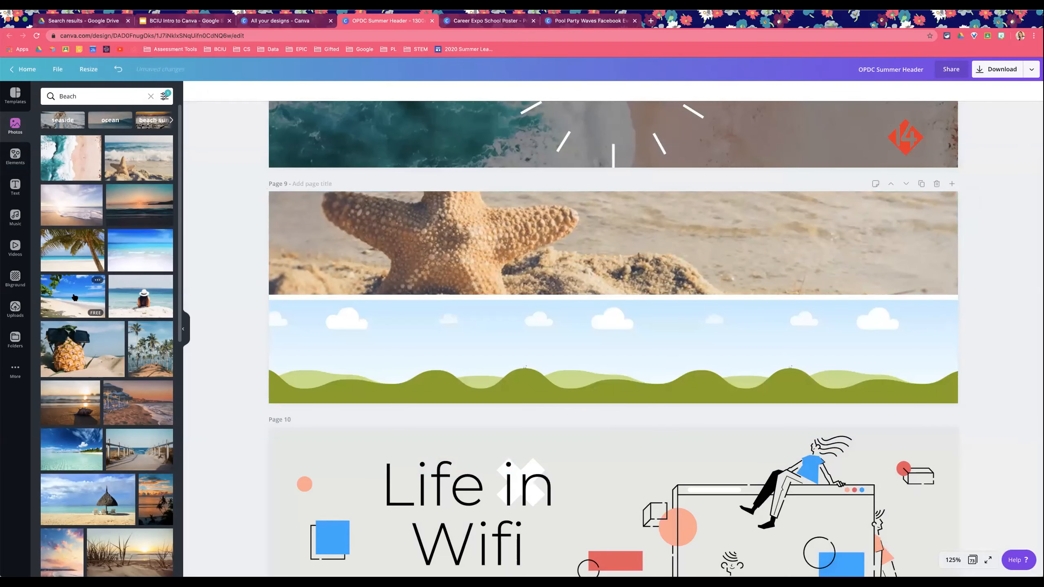
# Step: Fill the grid's bottom cell with the tropical beach shoreline photo
pyautogui.moveTo(74, 298); pyautogui.dragTo(394, 304)
pyautogui.doubleClick(402, 334)
pyautogui.click(255, 320)
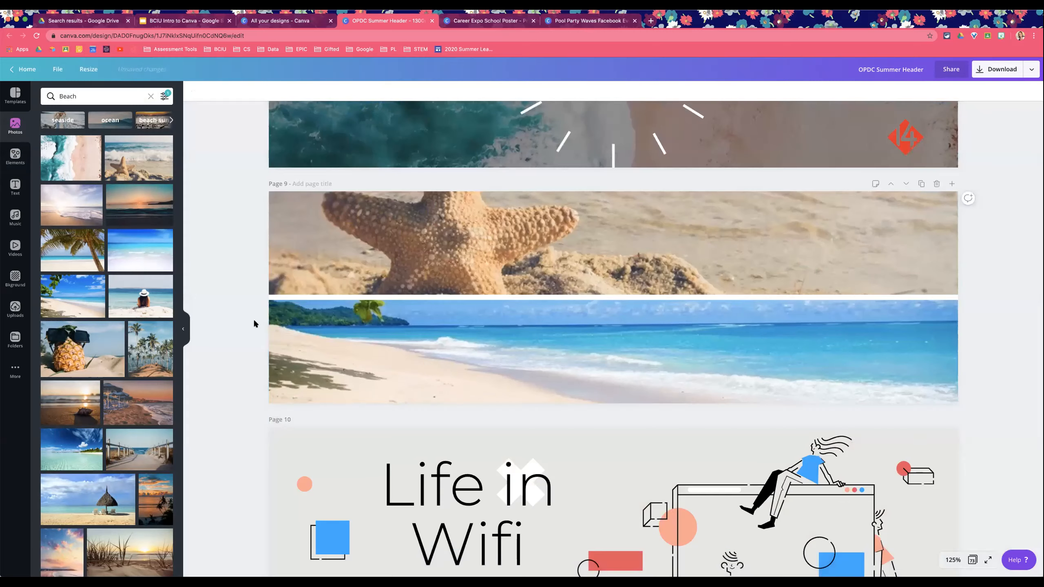
# Step: Try to adjust the grid's spacing
pyautogui.scroll(1, 633, 332)
pyautogui.scroll(3, 634, 335)
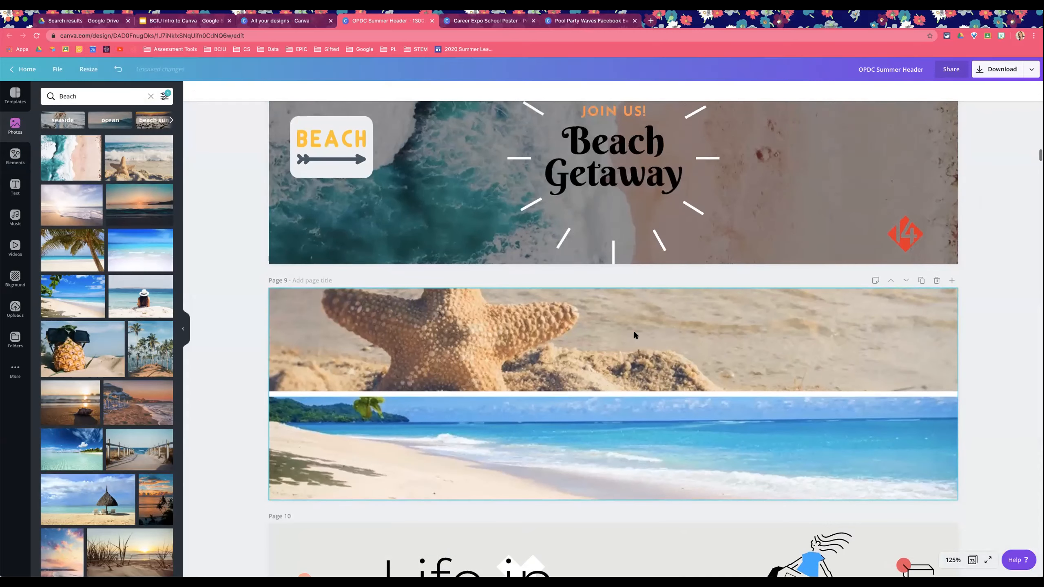
pyautogui.click(634, 335)
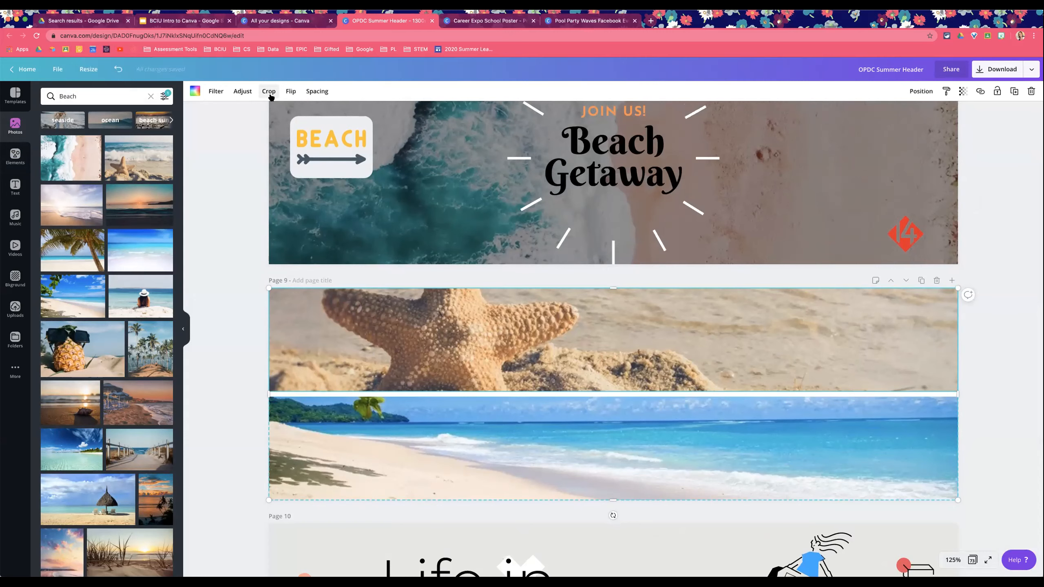
pyautogui.click(319, 91)
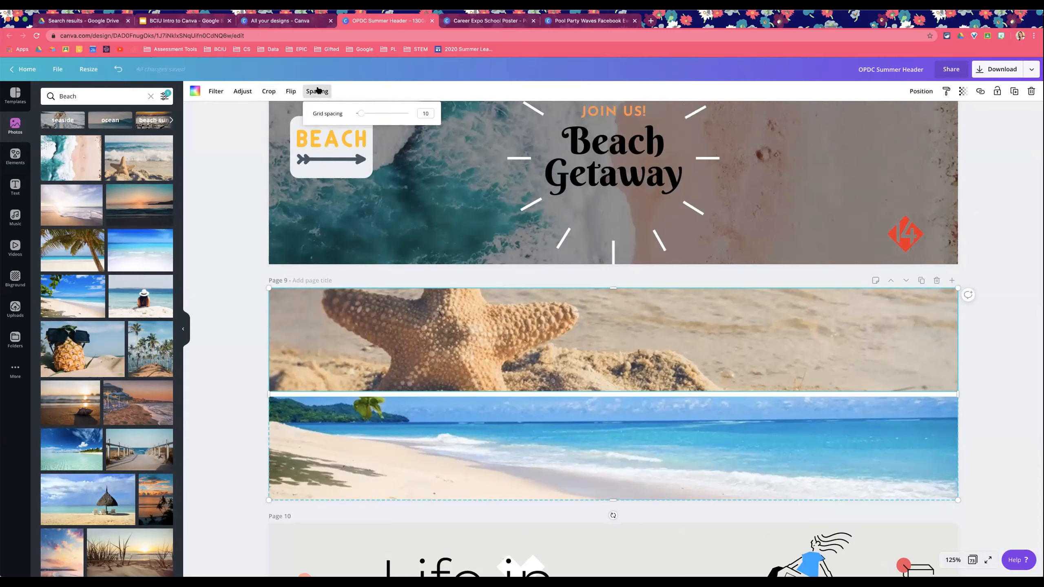
pyautogui.moveTo(361, 114); pyautogui.dragTo(360, 114)
pyautogui.click(254, 278)
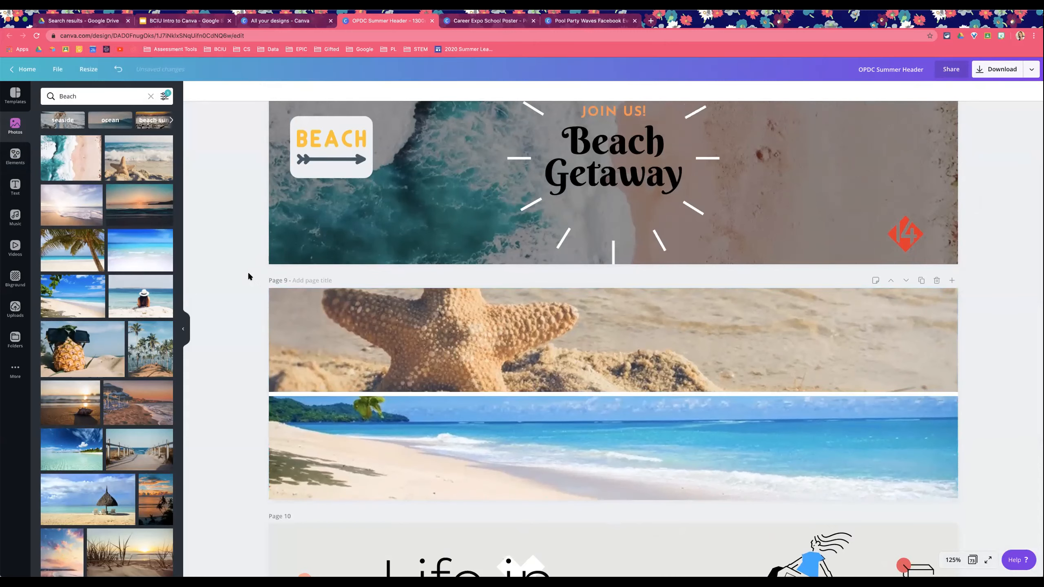
pyautogui.scroll(-3, 563, 345)
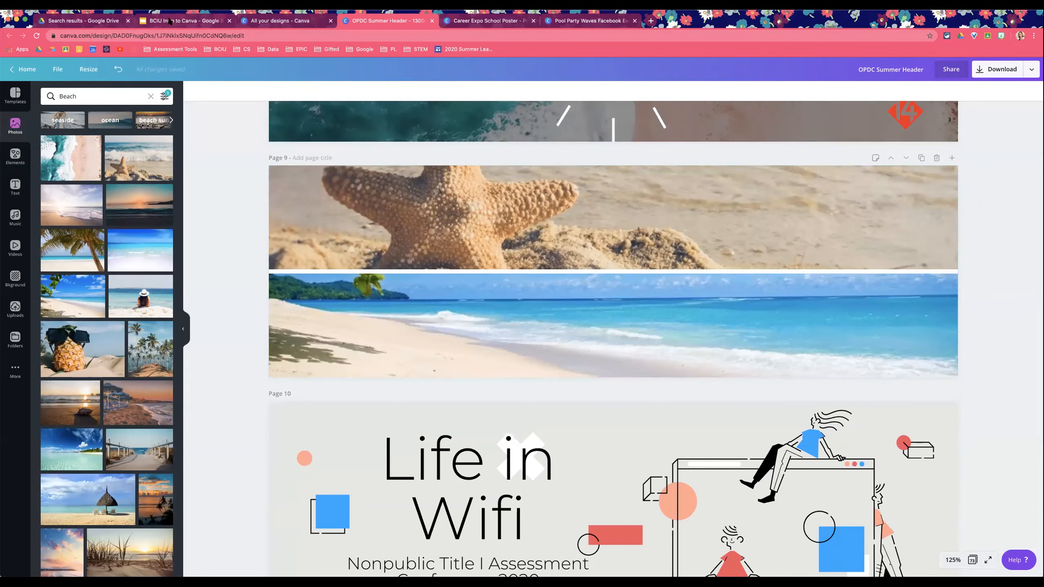
# Step: Create a new custom-size design of 1800 by 1200 px
pyautogui.click(292, 25)
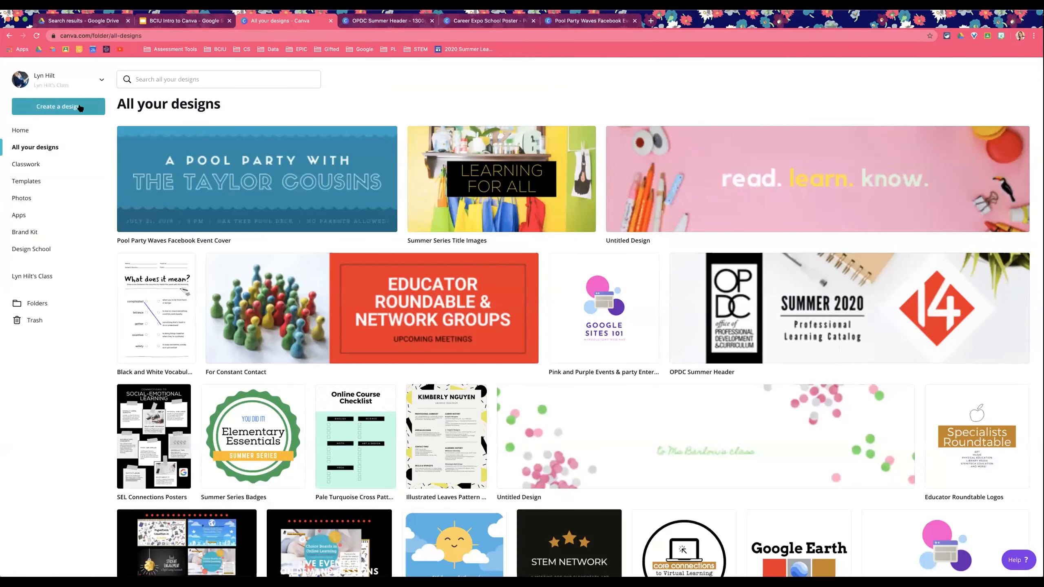
pyautogui.click(80, 108)
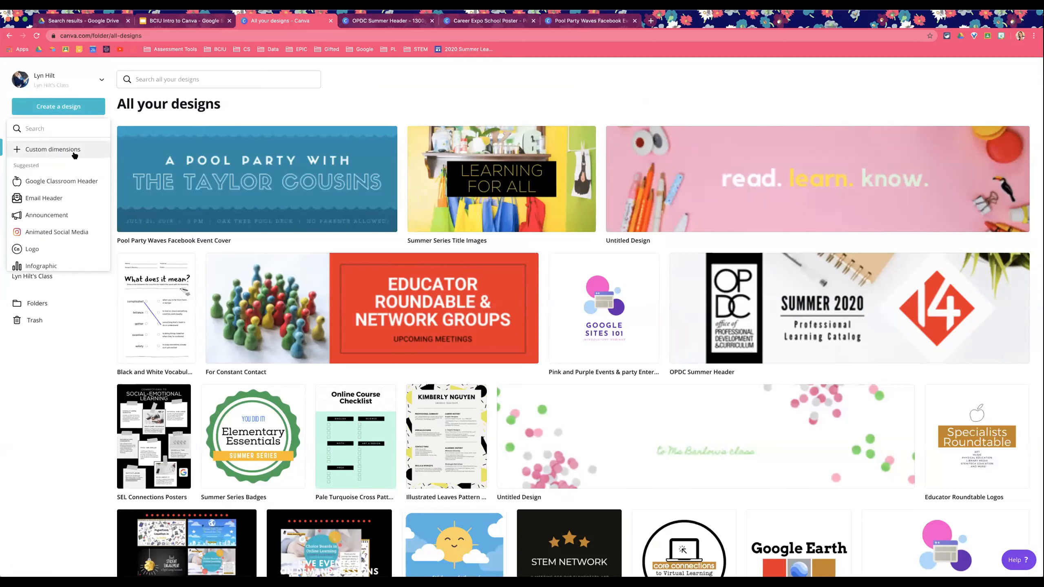
pyautogui.click(75, 150)
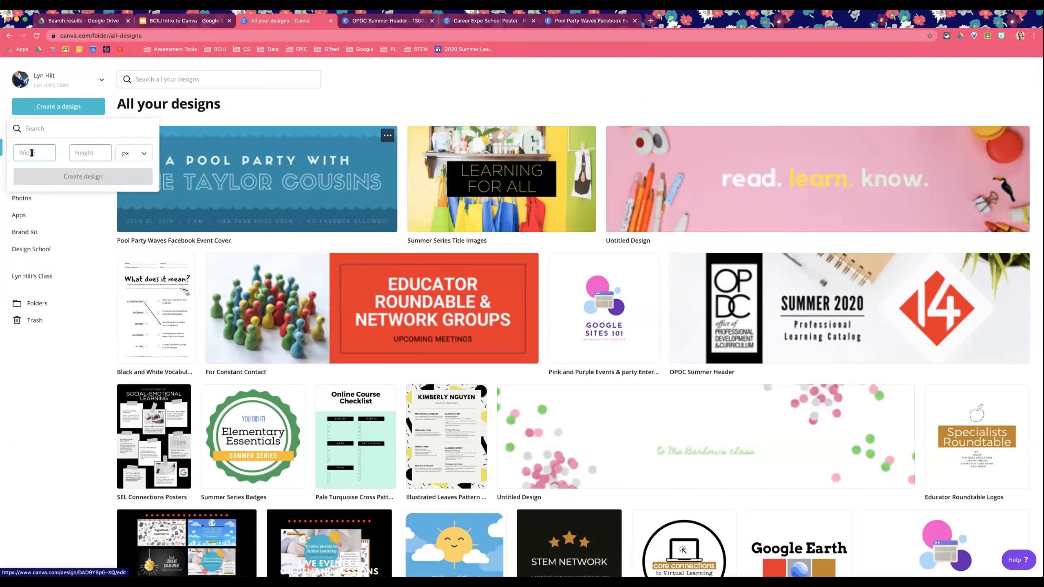
pyautogui.write('1800')
pyautogui.press('Tab')
pyautogui.write('1200')
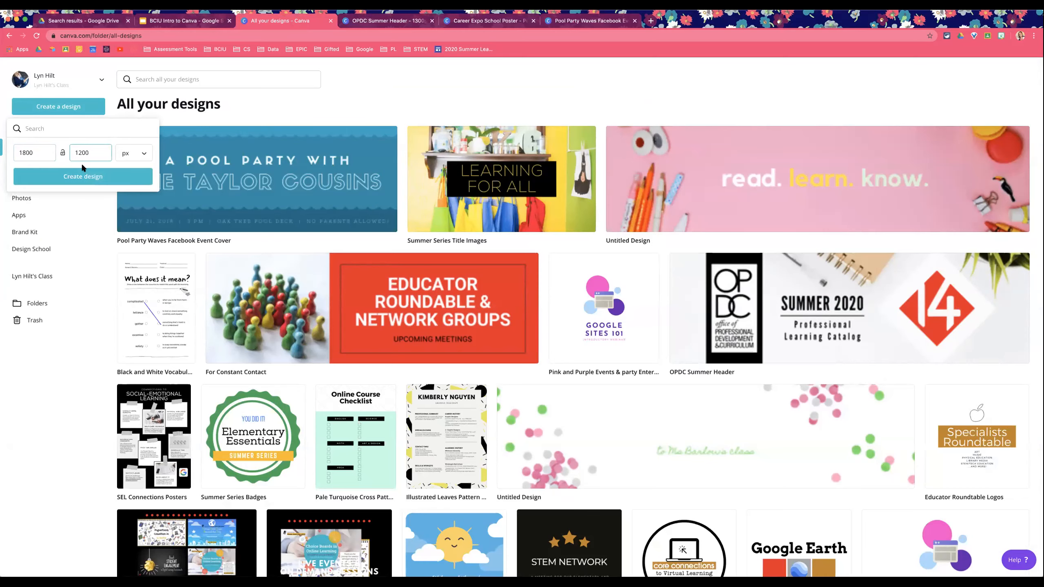
pyautogui.click(83, 177)
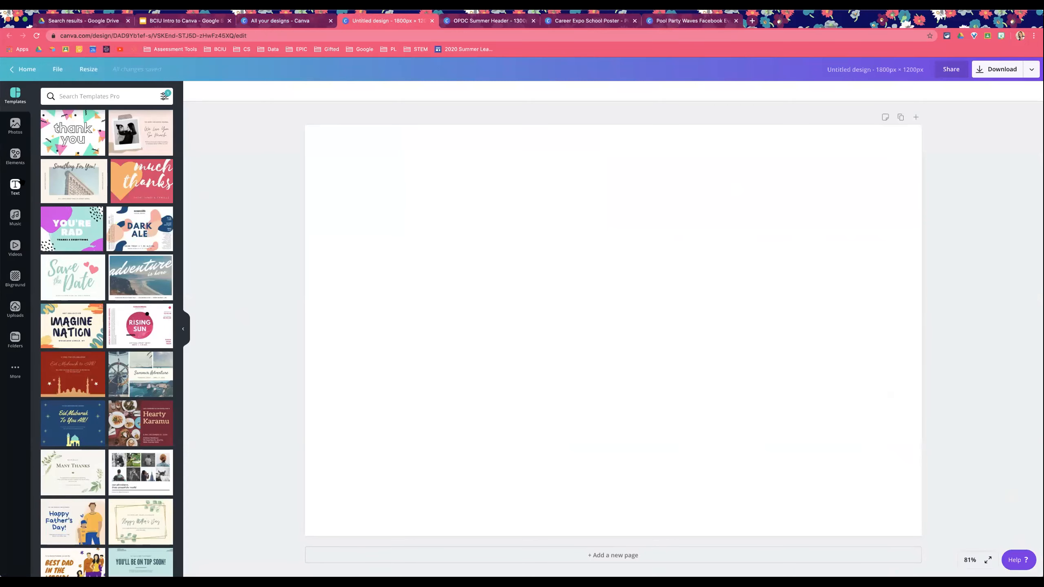
# Step: Add a grid with one wide top cell and two bottom cells to the new design
pyautogui.click(17, 160)
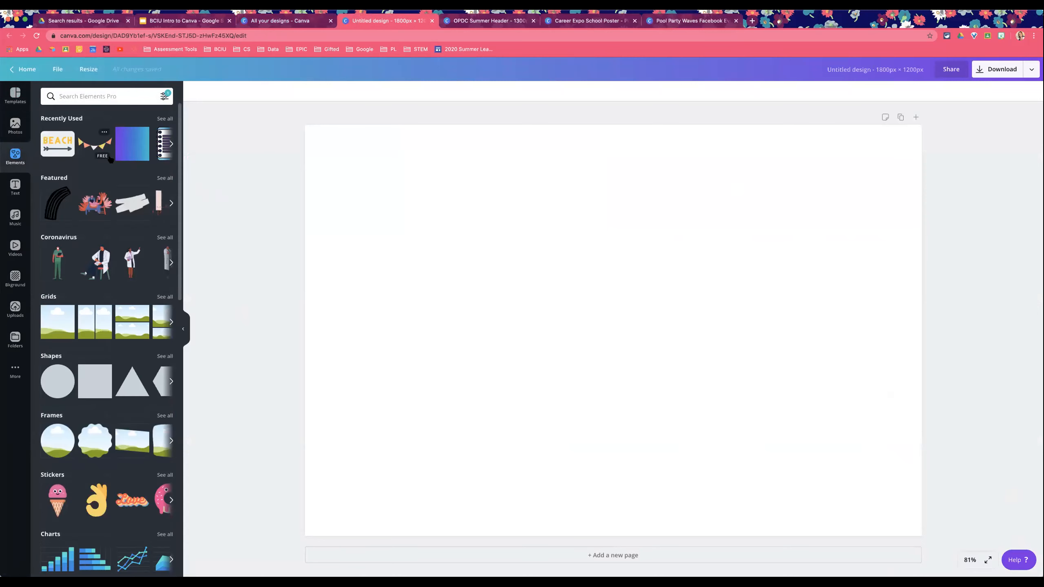
pyautogui.click(171, 256)
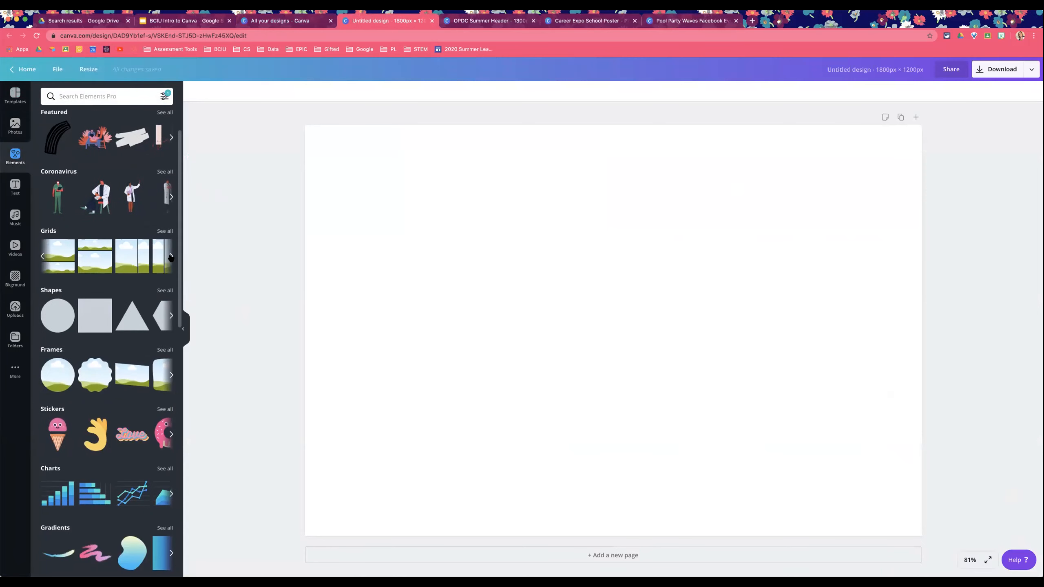
pyautogui.click(171, 256)
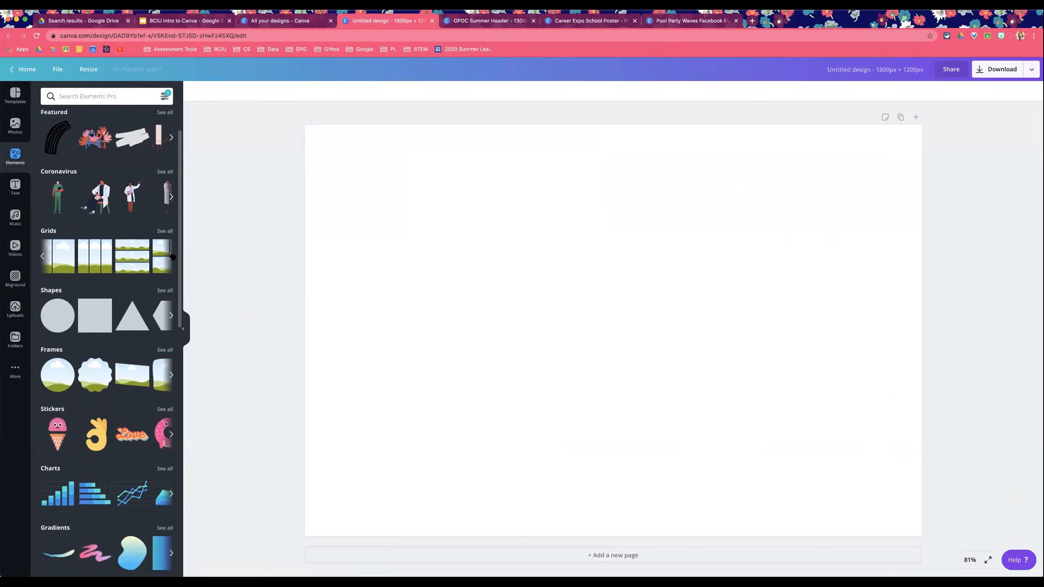
pyautogui.click(171, 256)
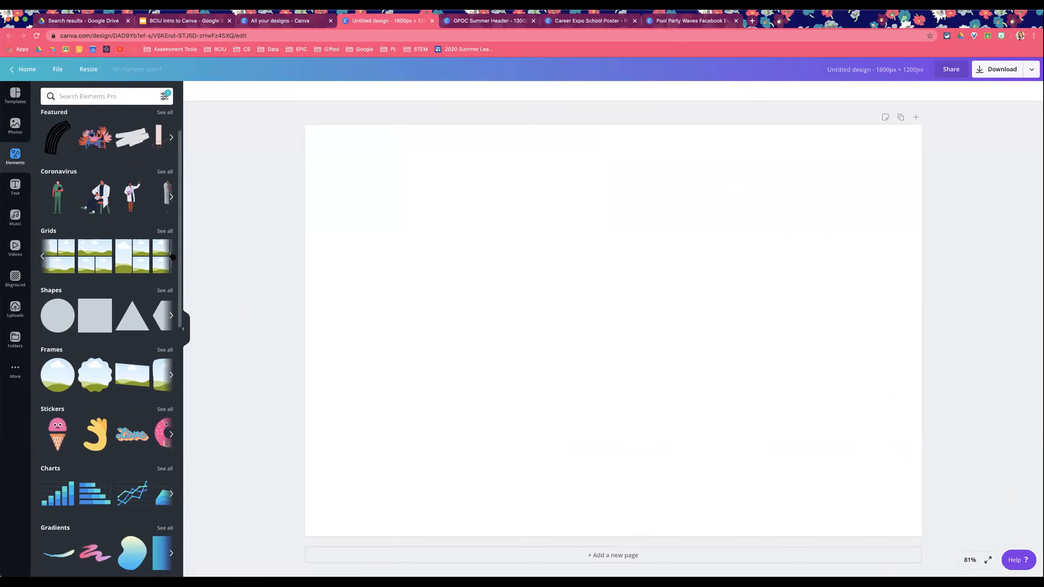
pyautogui.click(85, 260)
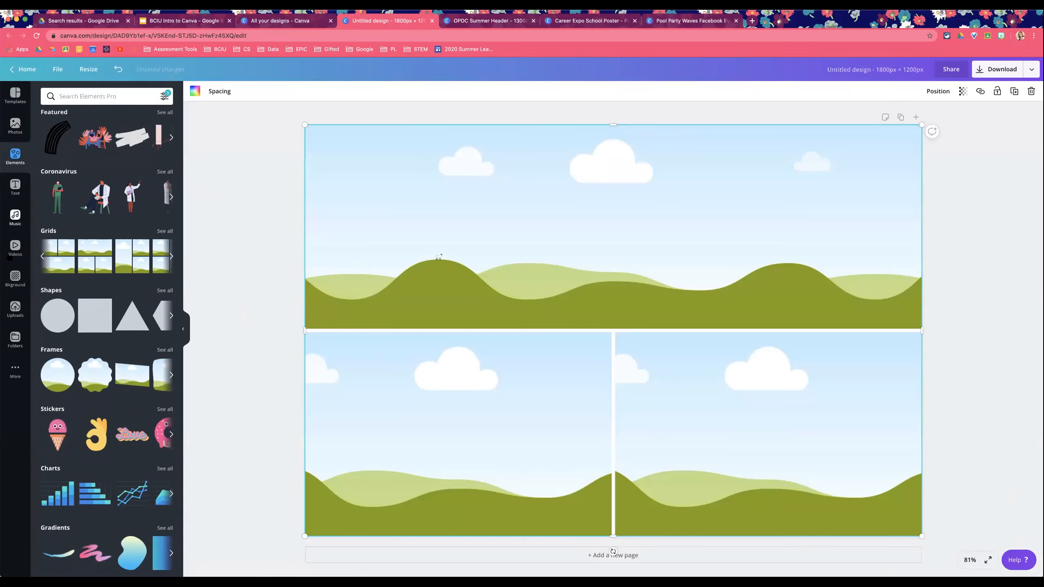
# Step: Fill the grid's top cell with the uploaded Career Ready Berks image
pyautogui.click(15, 309)
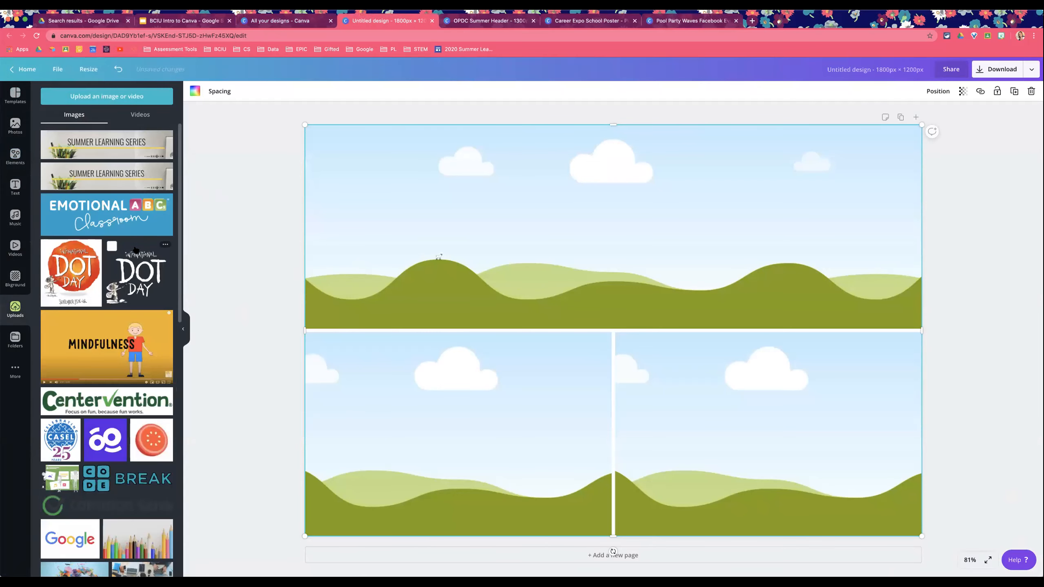
pyautogui.scroll(-15, 136, 249)
pyautogui.scroll(-15, 135, 249)
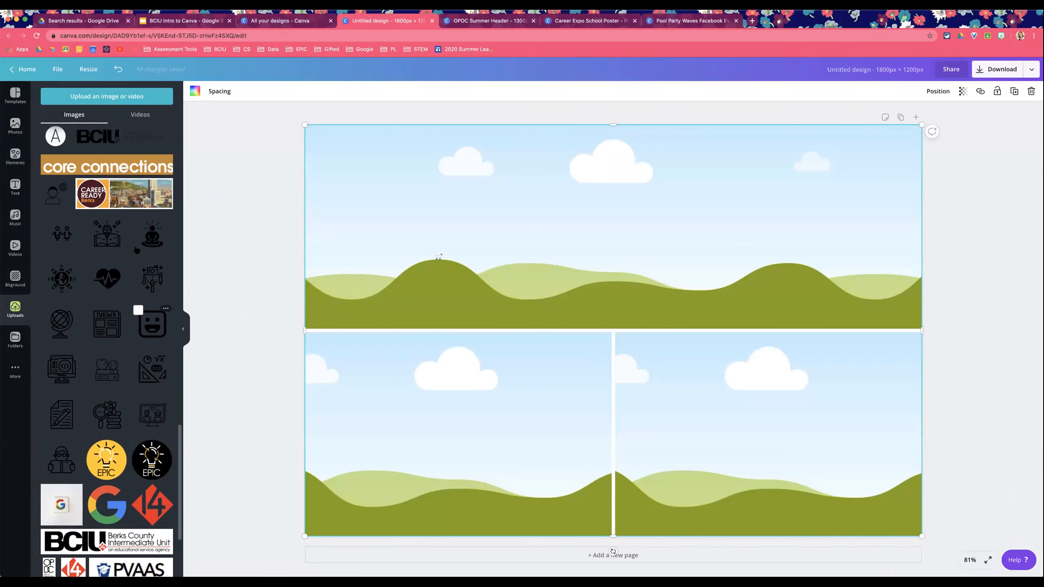
pyautogui.moveTo(477, 184); pyautogui.dragTo(486, 185)
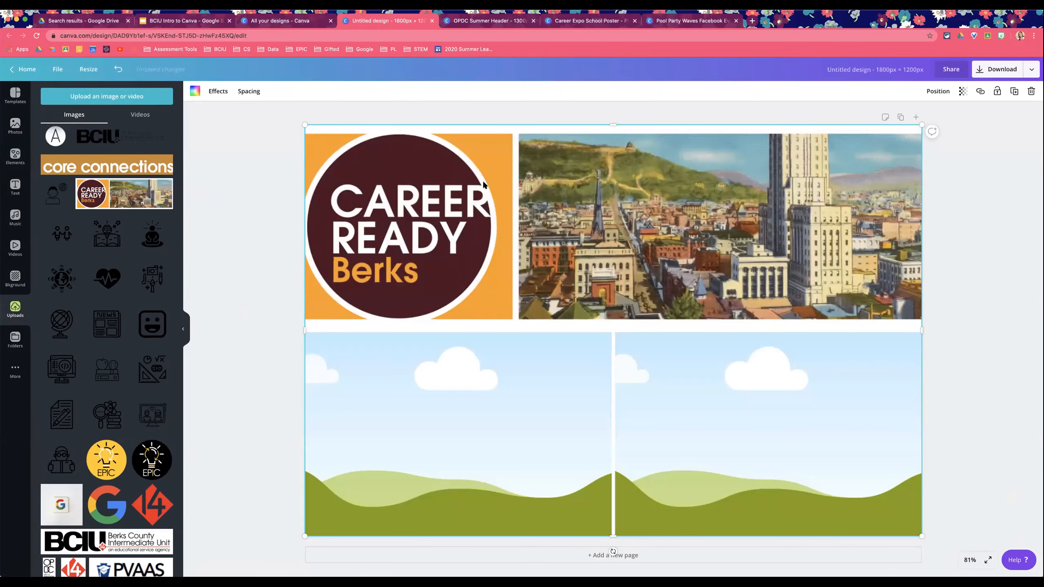
pyautogui.scroll(-4, 93, 244)
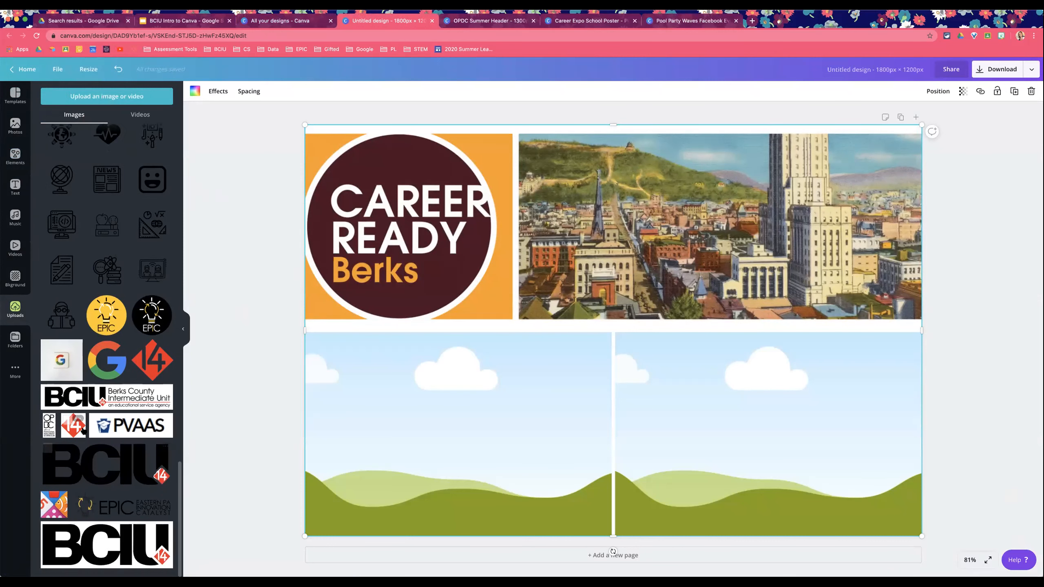
# Step: Fill the grid's lower-left cell with the EPIC lightbulb image from uploads
pyautogui.scroll(2, 133, 375)
pyautogui.moveTo(106, 387); pyautogui.dragTo(312, 412)
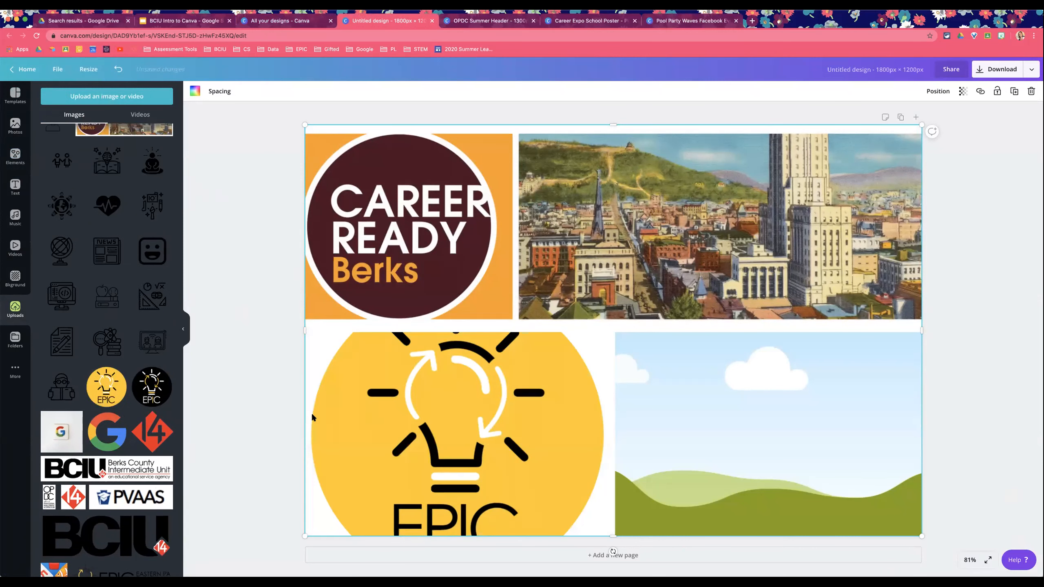
pyautogui.click(189, 271)
# Step: Delete the photo grid and all its images from the page
pyautogui.scroll(7, 140, 272)
pyautogui.scroll(10, 139, 273)
pyautogui.click(363, 212)
pyautogui.press('Delete')
pyautogui.click(448, 372)
pyautogui.press('Delete')
pyautogui.press('Delete')
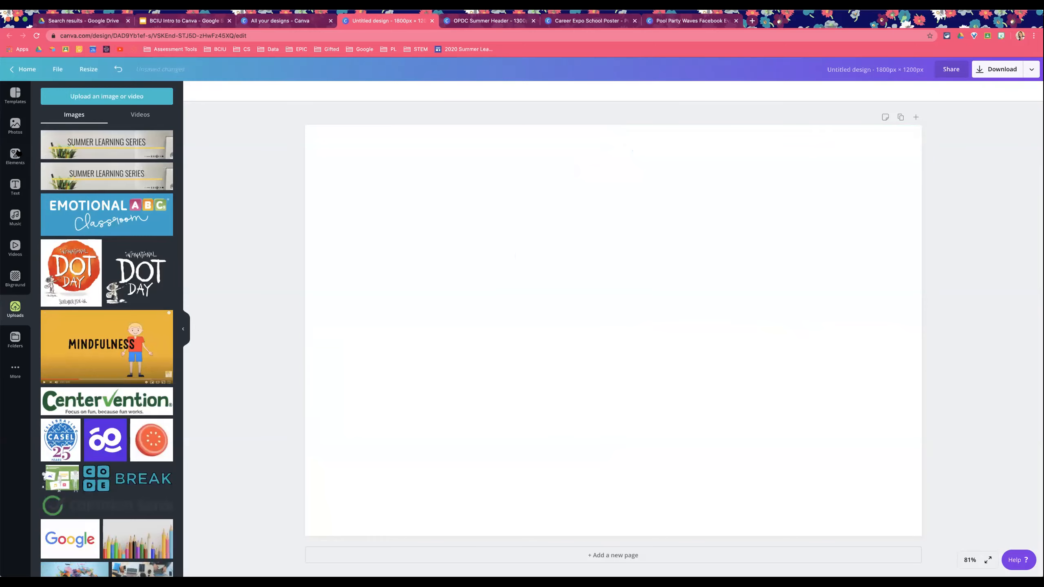
# Step: Add the black-and-white keyboard photo from recently used photos and stretch it to cover the whole page
pyautogui.click(15, 124)
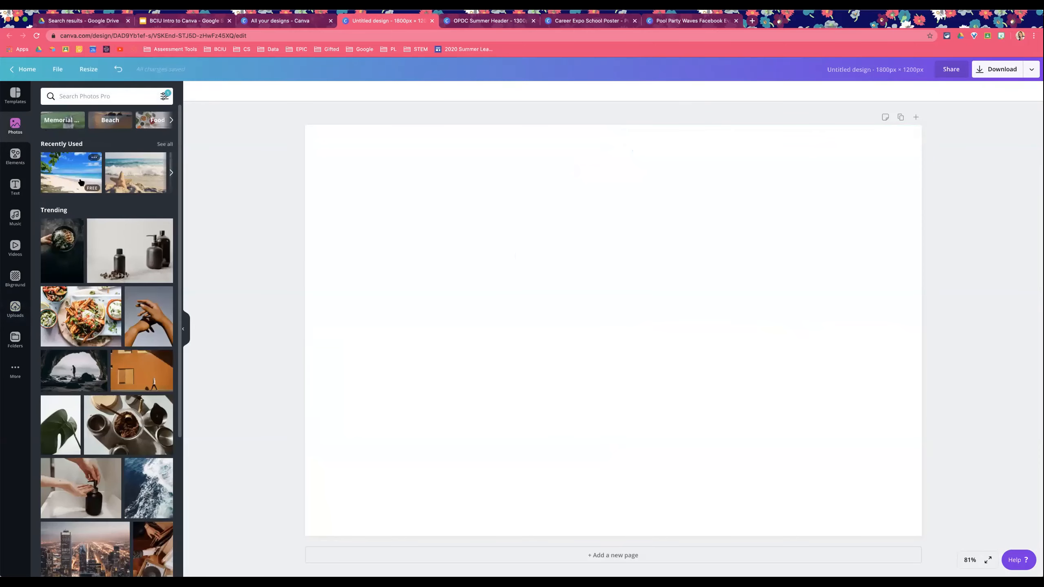
pyautogui.click(165, 144)
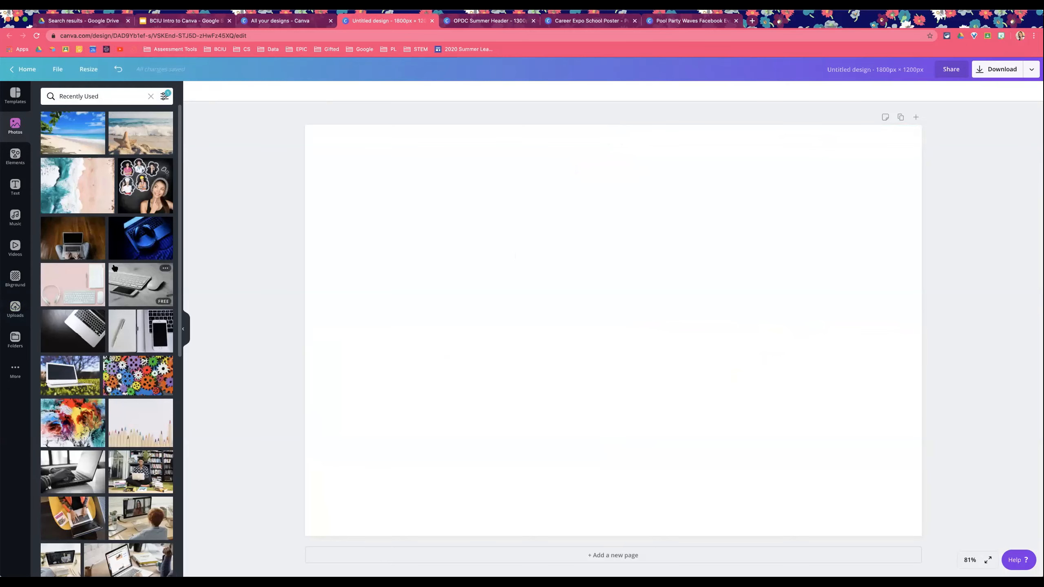
pyautogui.click(123, 283)
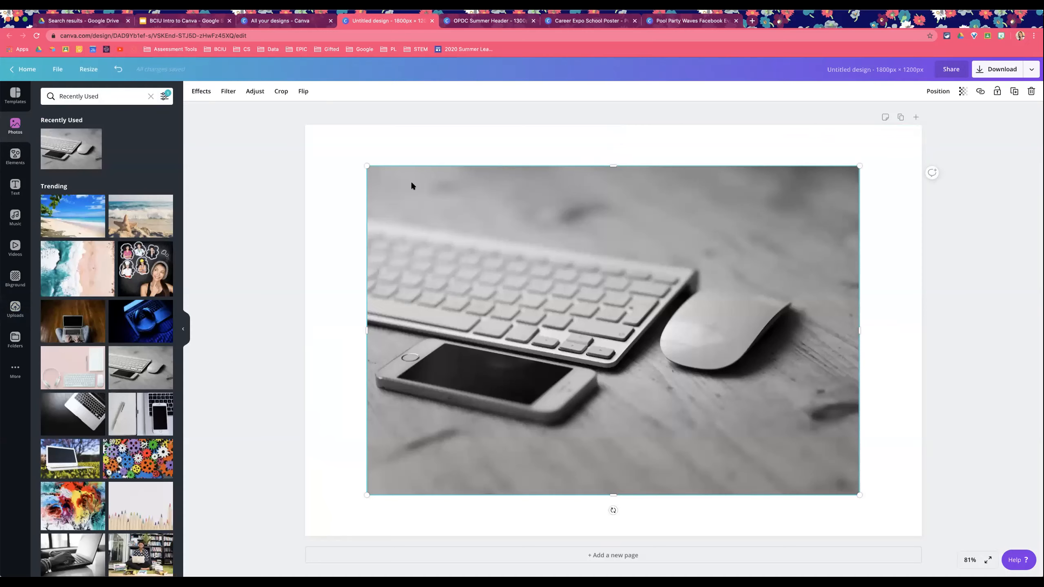
pyautogui.moveTo(367, 166); pyautogui.dragTo(298, 128)
pyautogui.moveTo(858, 493); pyautogui.dragTo(922, 536)
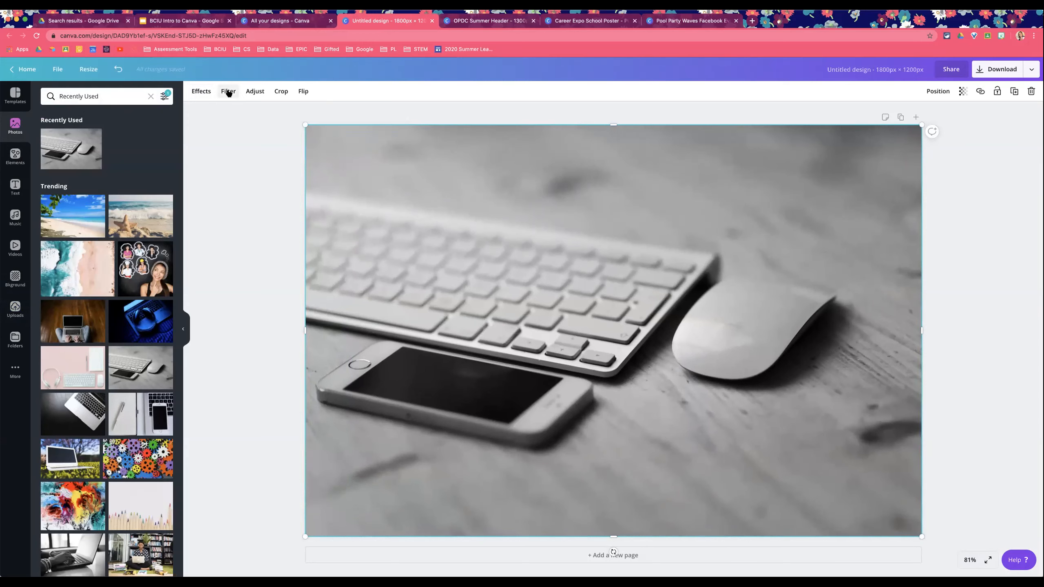
# Step: Preview the Peony filter on the keyboard photo, reset the filter to None, and delete the photo
pyautogui.click(228, 92)
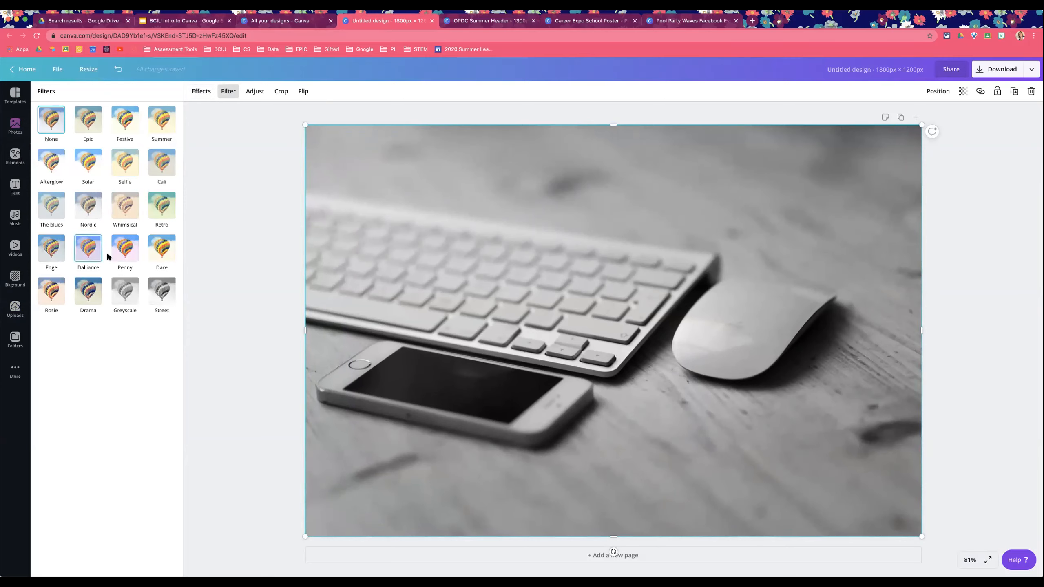
pyautogui.click(126, 253)
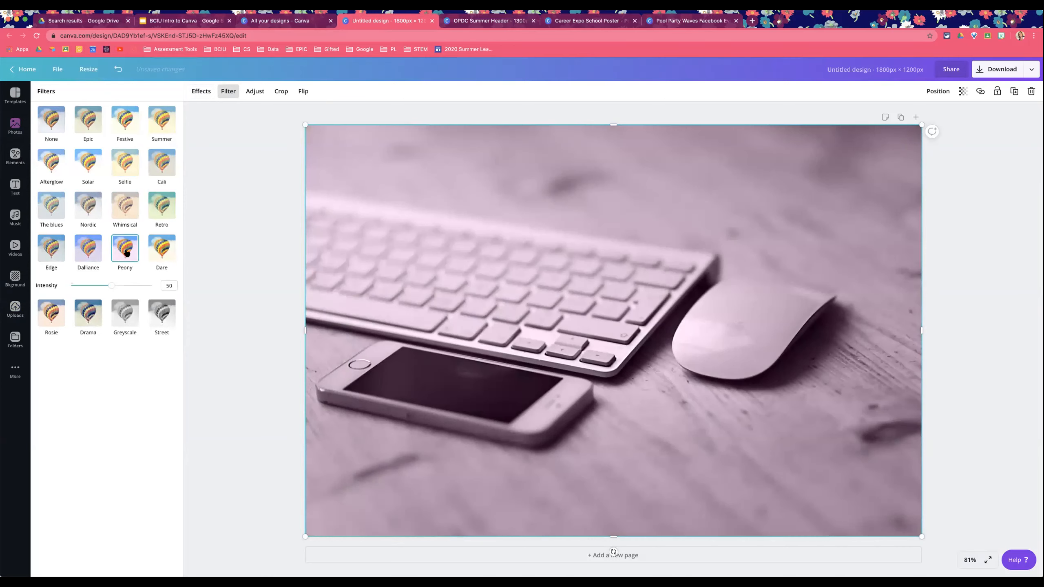
pyautogui.click(51, 119)
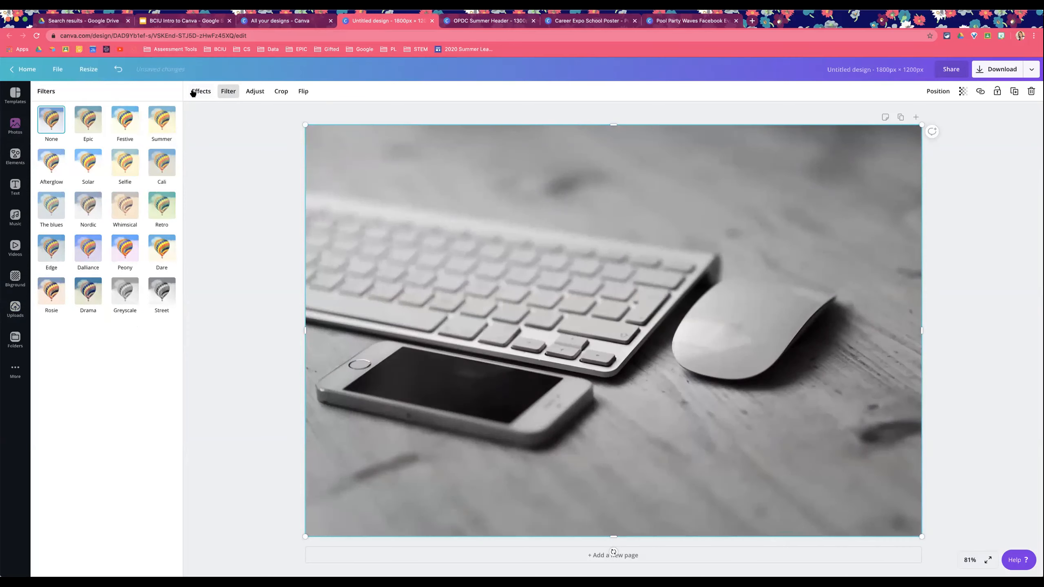
pyautogui.press('Delete')
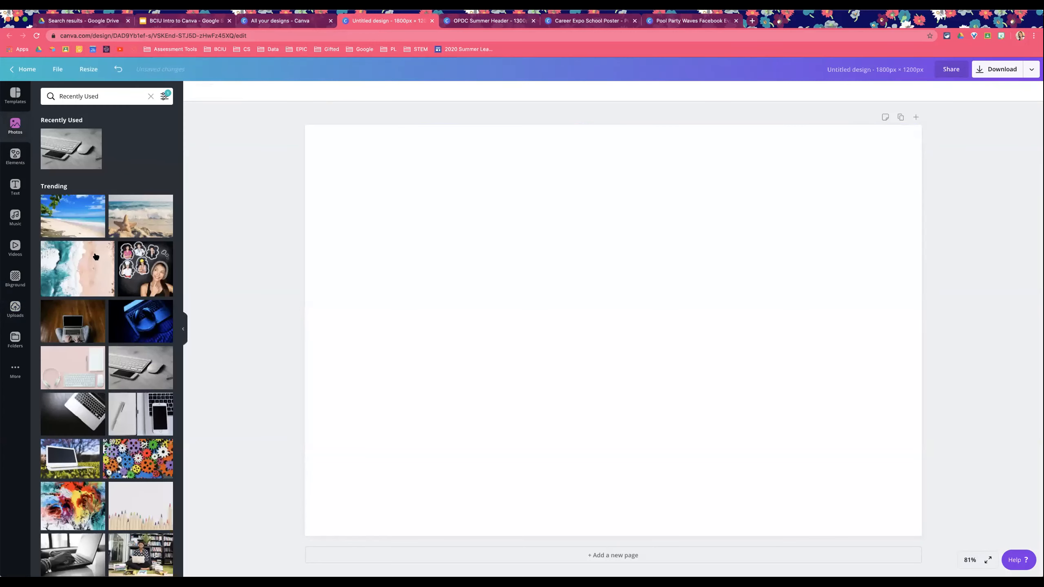
# Step: Add the aerial beach photo and try the Dalliance, Solar and other filters on it, lowering the filter intensity
pyautogui.click(86, 251)
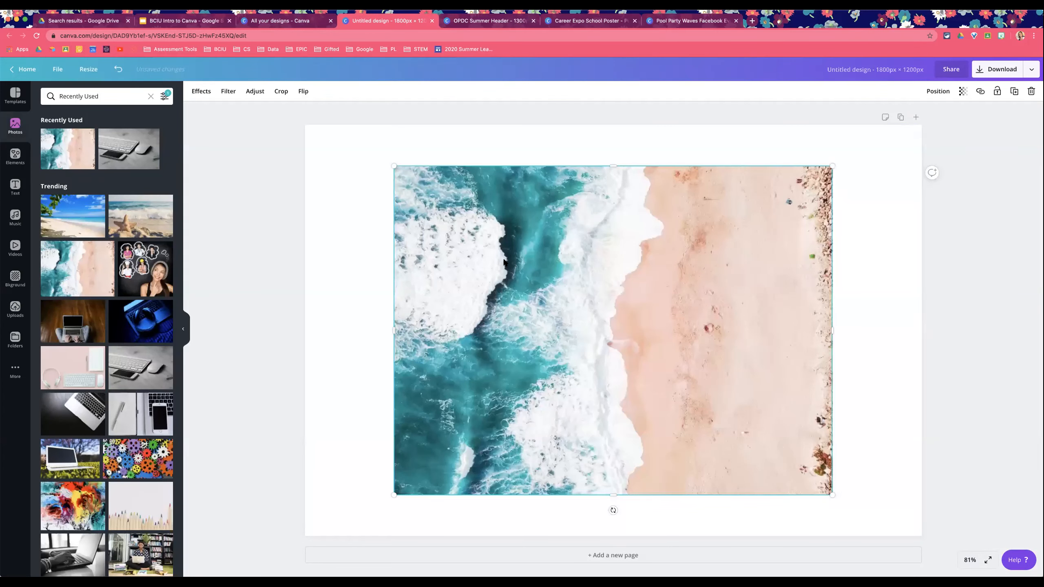
pyautogui.click(228, 92)
pyautogui.click(156, 289)
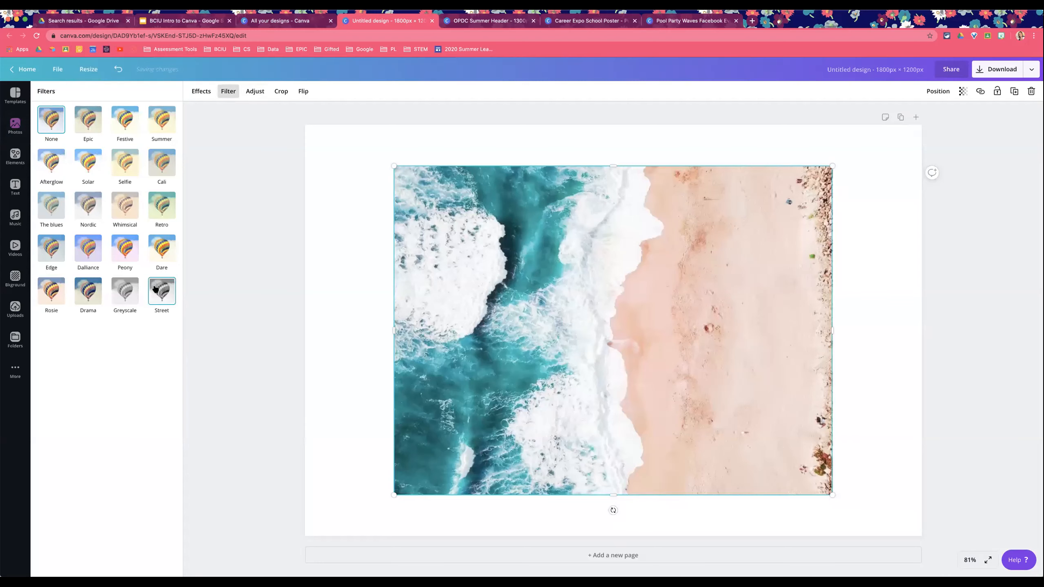
pyautogui.click(123, 207)
pyautogui.click(165, 177)
pyautogui.click(89, 164)
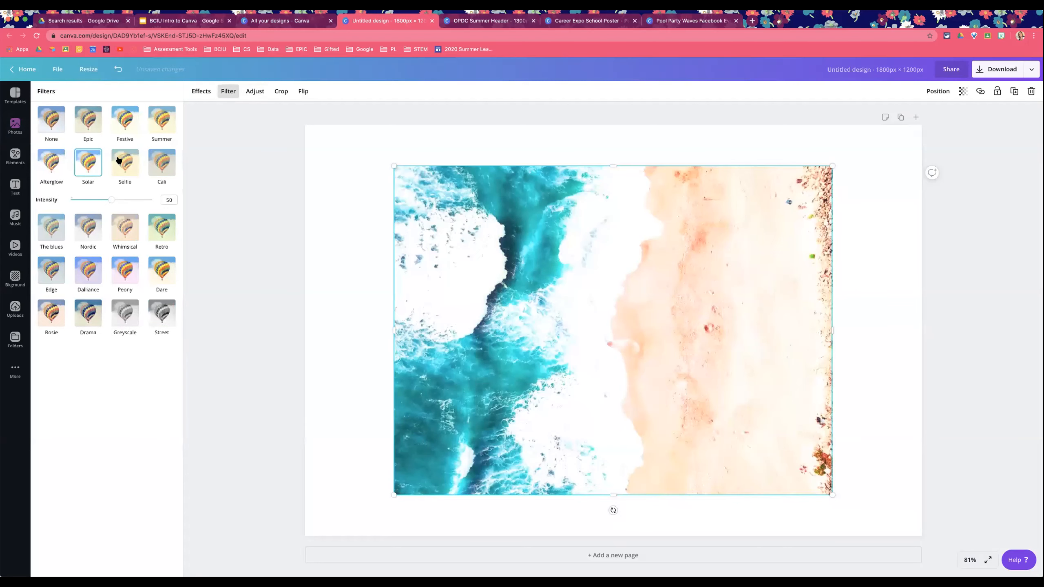
pyautogui.moveTo(137, 201)
pyautogui.mouseDown()
pyautogui.moveTo(102, 202)
pyautogui.moveTo(125, 200)
pyautogui.mouseUp()
pyautogui.click(138, 119)
pyautogui.click(229, 92)
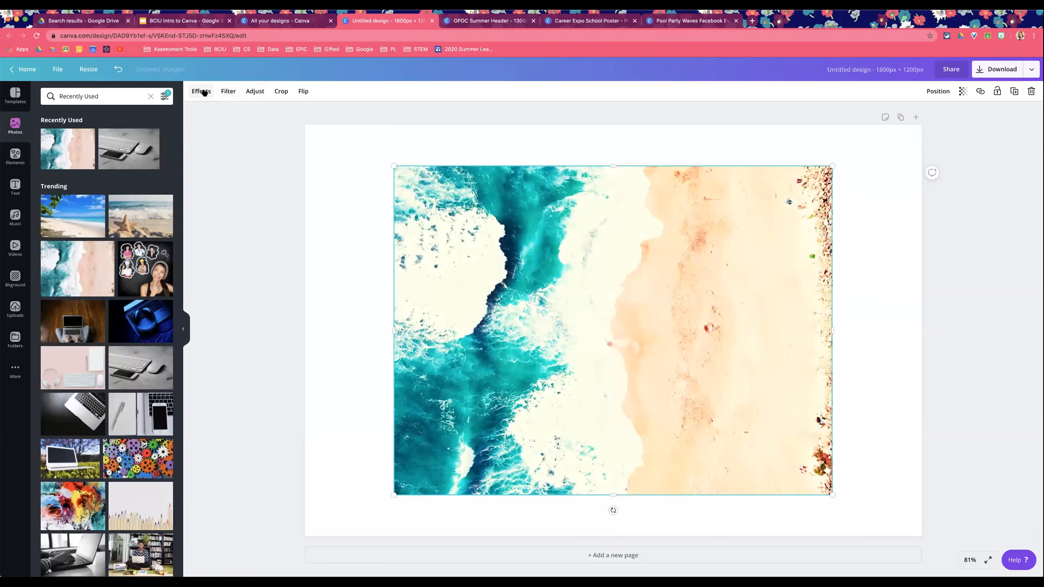
# Step: Open the photo effects and connect the Bad TV effect app
pyautogui.click(202, 92)
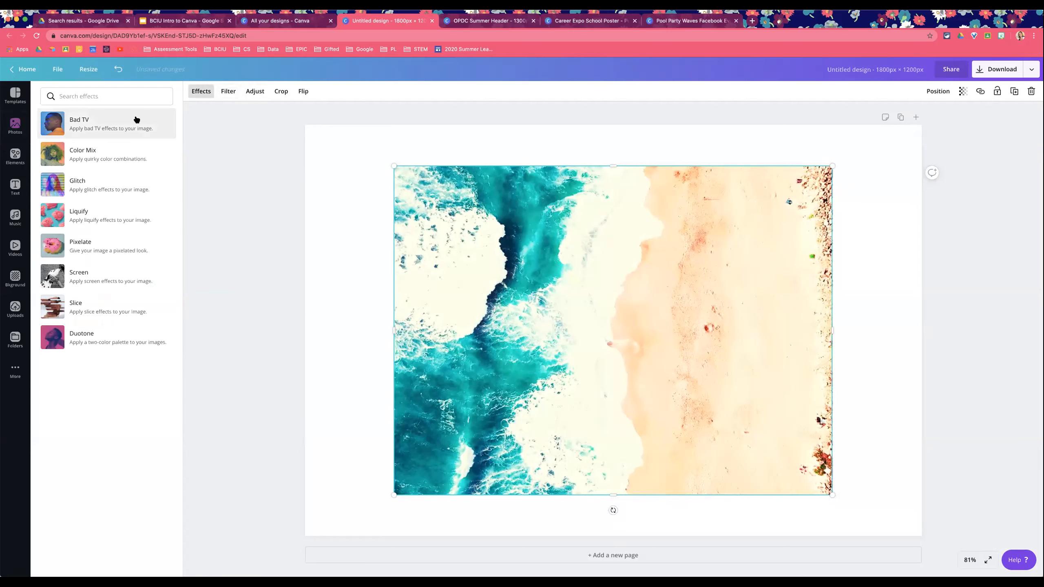
pyautogui.click(137, 119)
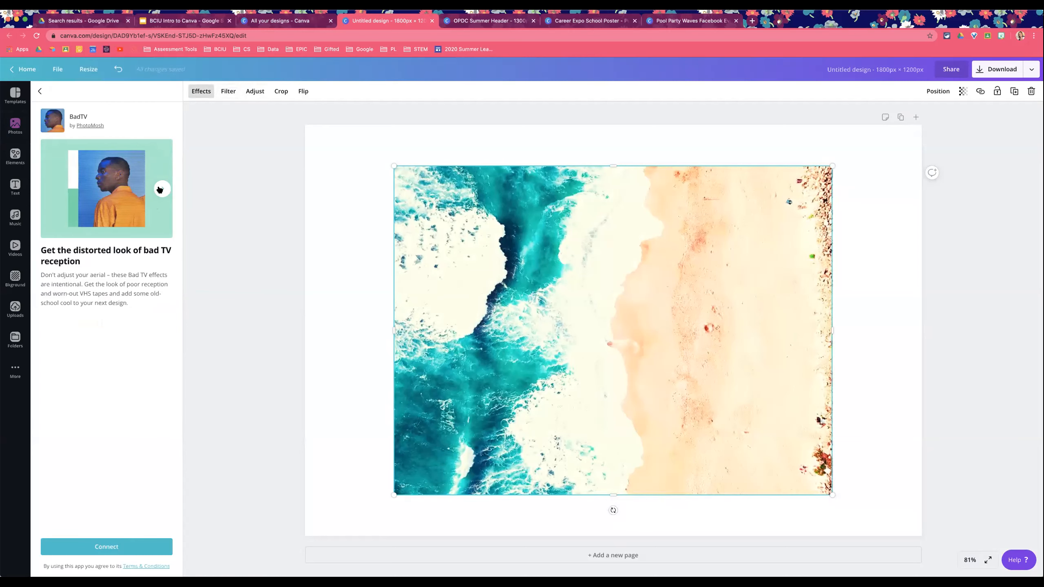
pyautogui.click(124, 546)
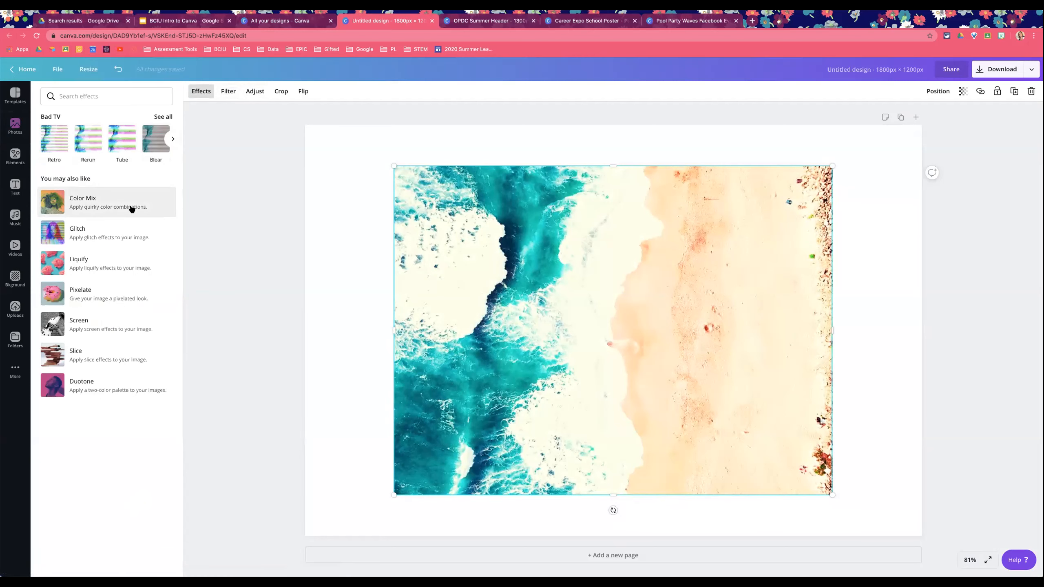
pyautogui.click(132, 208)
pyautogui.click(40, 93)
# Step: Preview the Tube, Rewind, VHS and Fuzz Bad TV effects on the beach photo
pyautogui.click(122, 138)
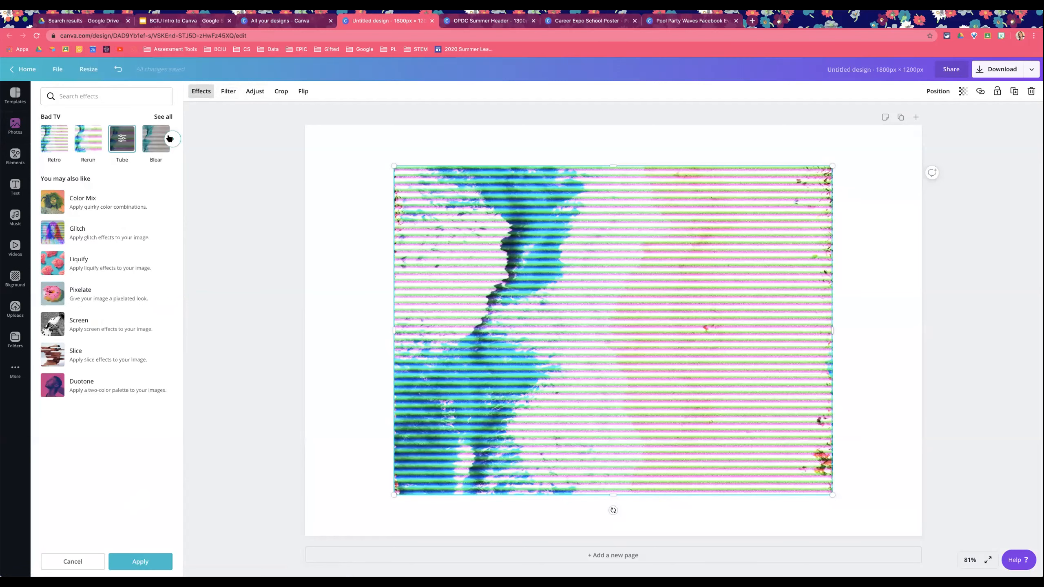
pyautogui.click(170, 138)
pyautogui.click(121, 145)
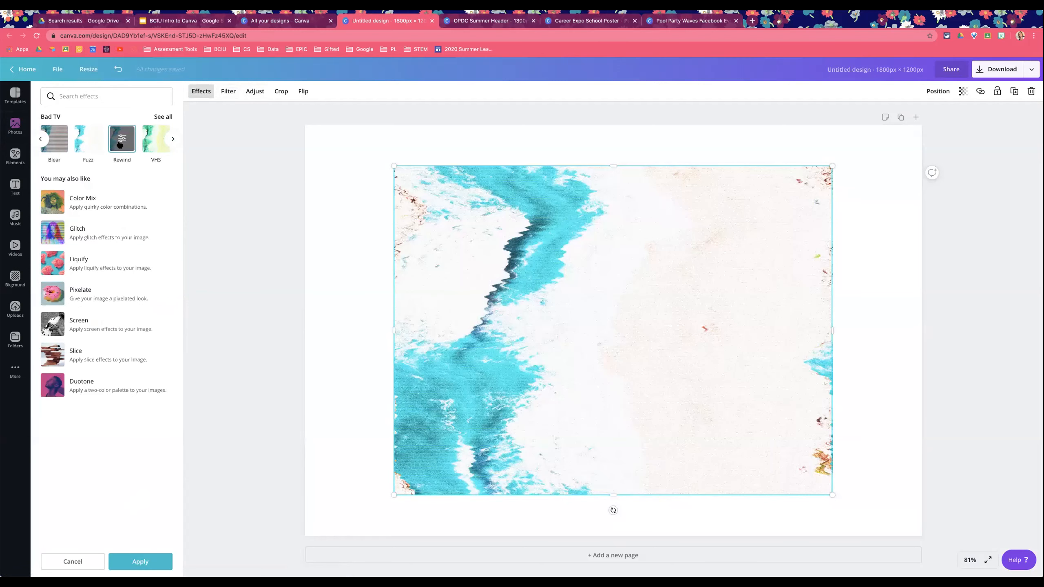
pyautogui.click(152, 142)
pyautogui.click(88, 140)
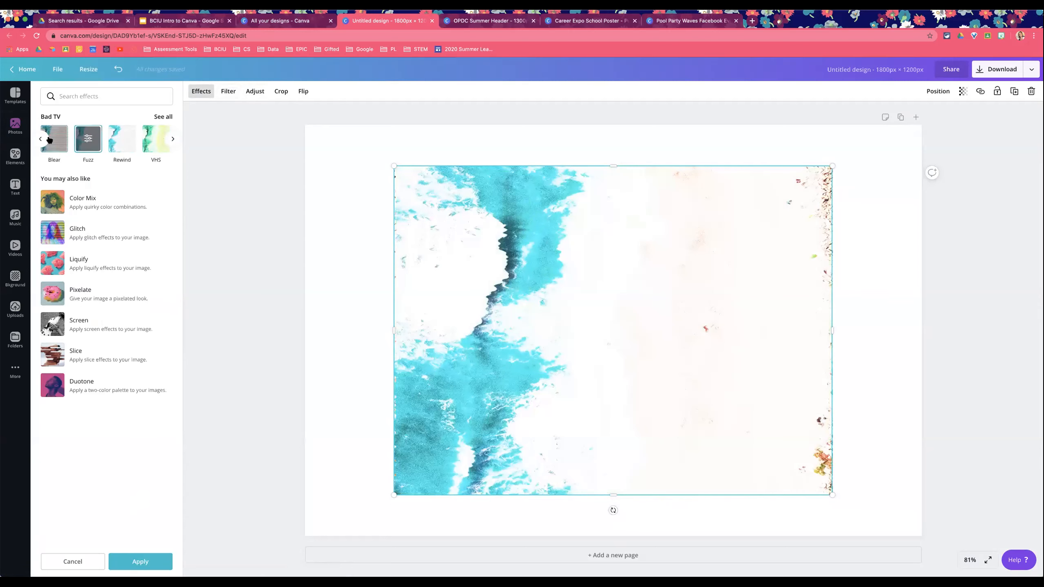
# Step: Connect the Liquify effects, preview Flow, Shake and Smear on the beach photo, and cancel the effect
pyautogui.click(90, 260)
pyautogui.click(120, 548)
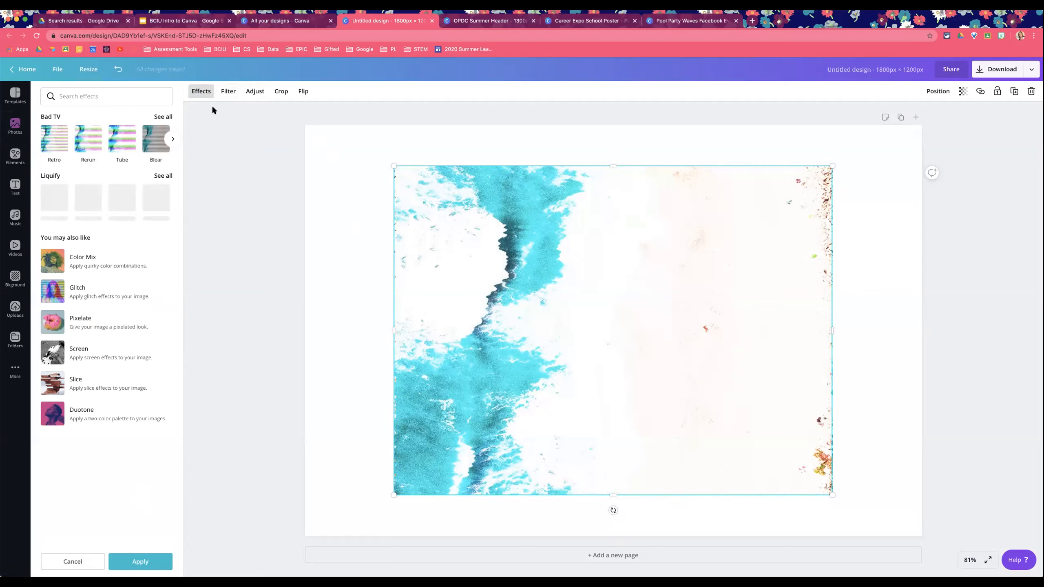
pyautogui.click(89, 199)
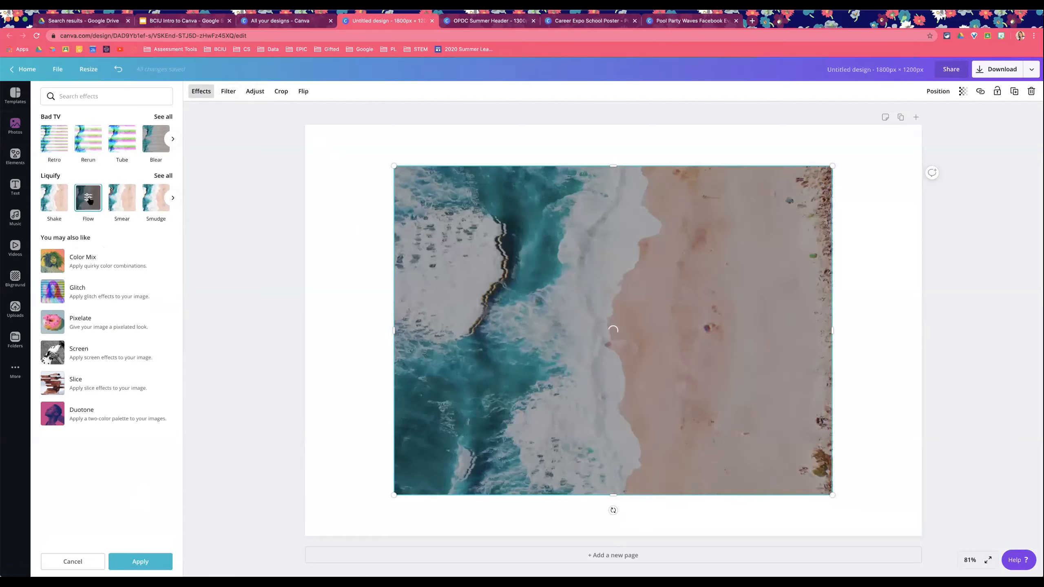
pyautogui.click(63, 203)
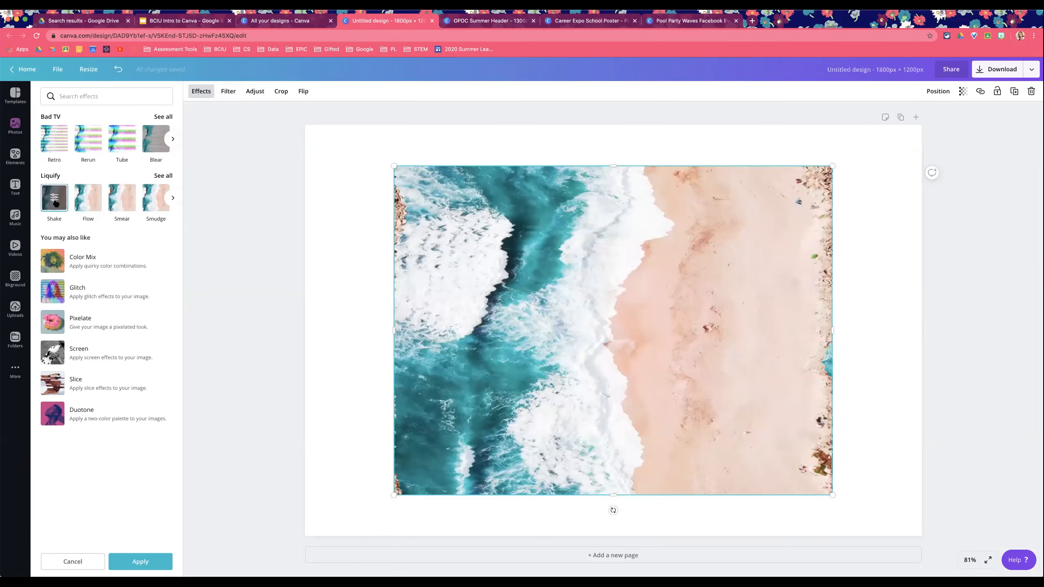
pyautogui.click(123, 202)
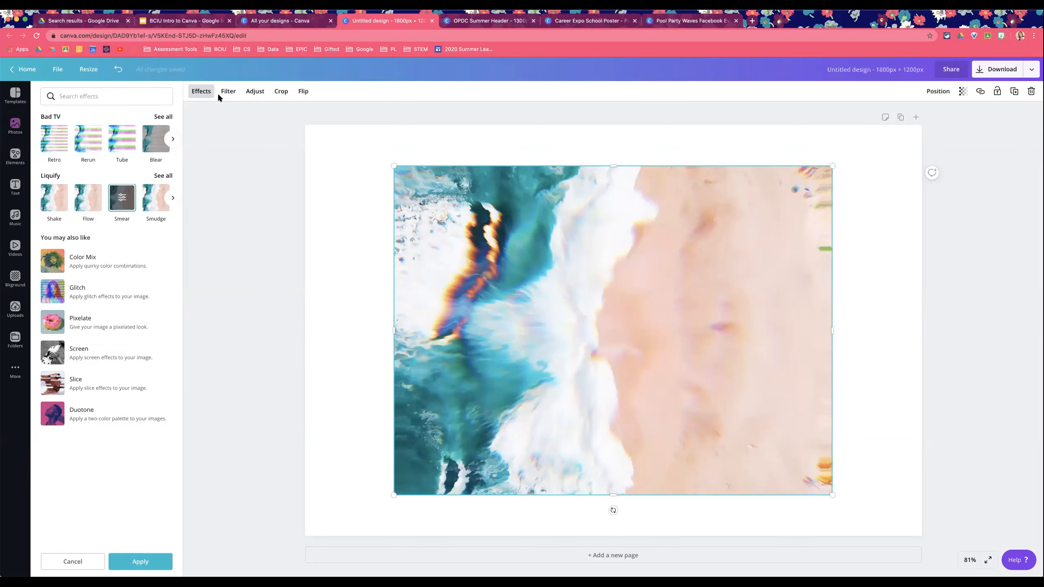
pyautogui.click(73, 562)
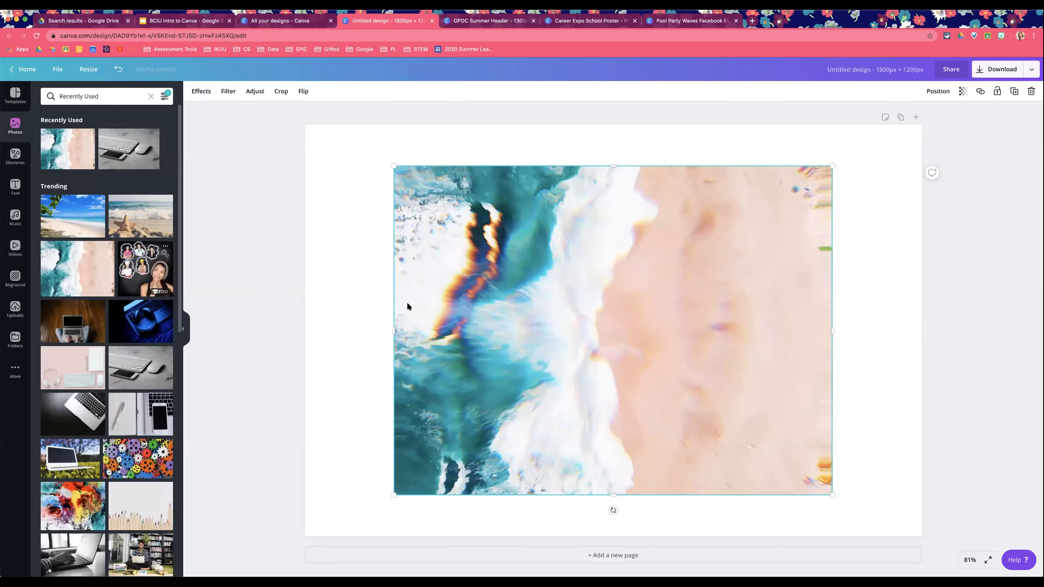
# Step: Replace the beach photo with the laptop-on-floor photo and connect the Pixelate effect app
pyautogui.press('Delete')
pyautogui.click(73, 321)
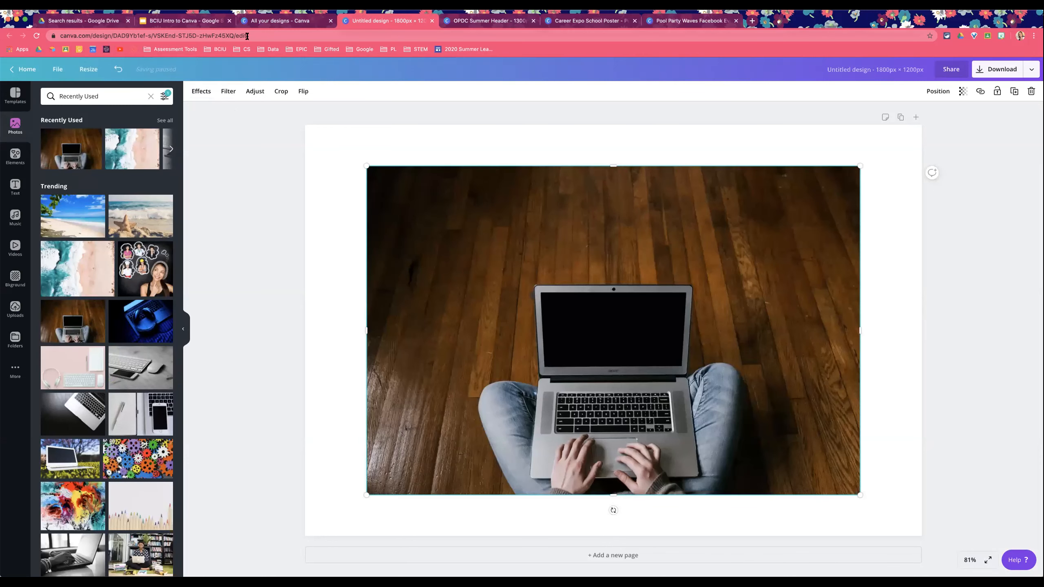
pyautogui.click(201, 92)
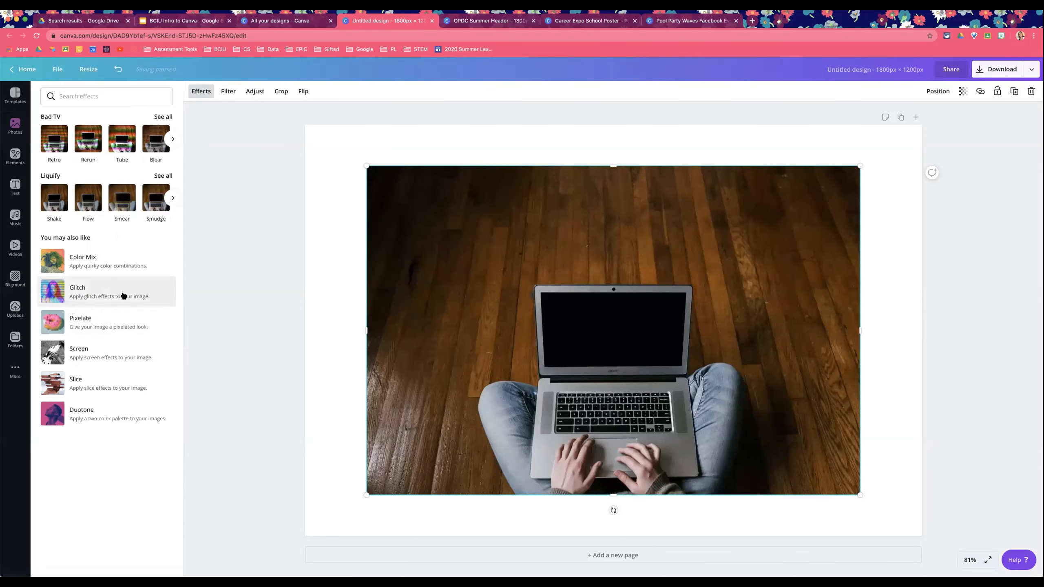
pyautogui.click(146, 324)
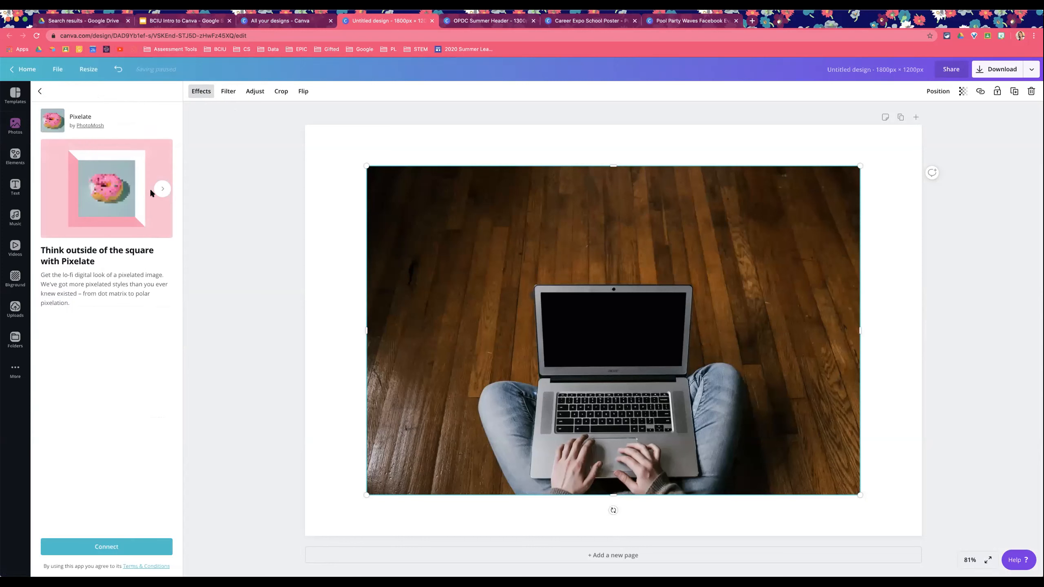
pyautogui.click(123, 551)
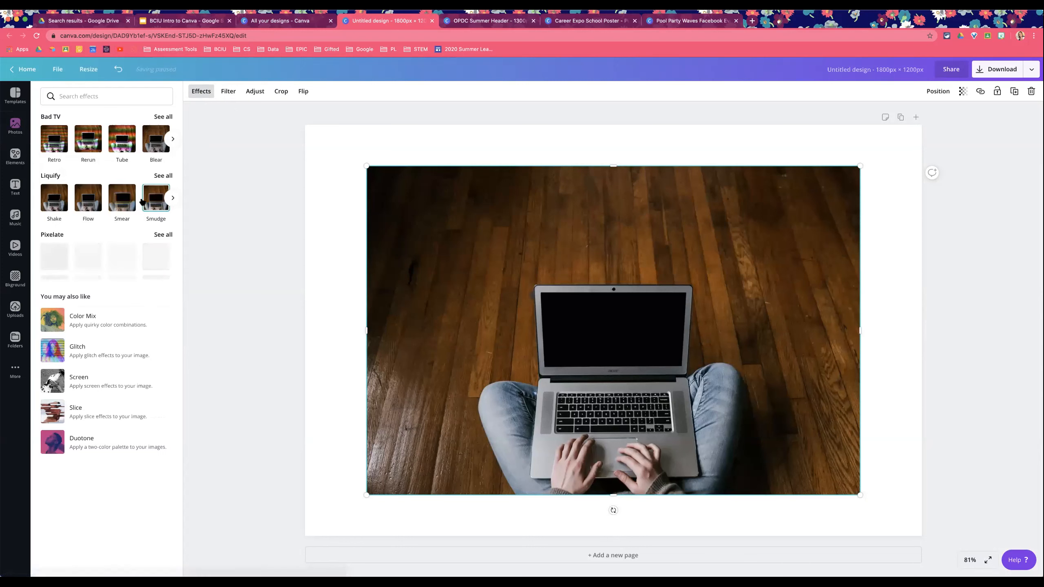
# Step: Preview Pixelate effects such as Dots and Pixel on the laptop photo, cancelling each preview
pyautogui.click(57, 202)
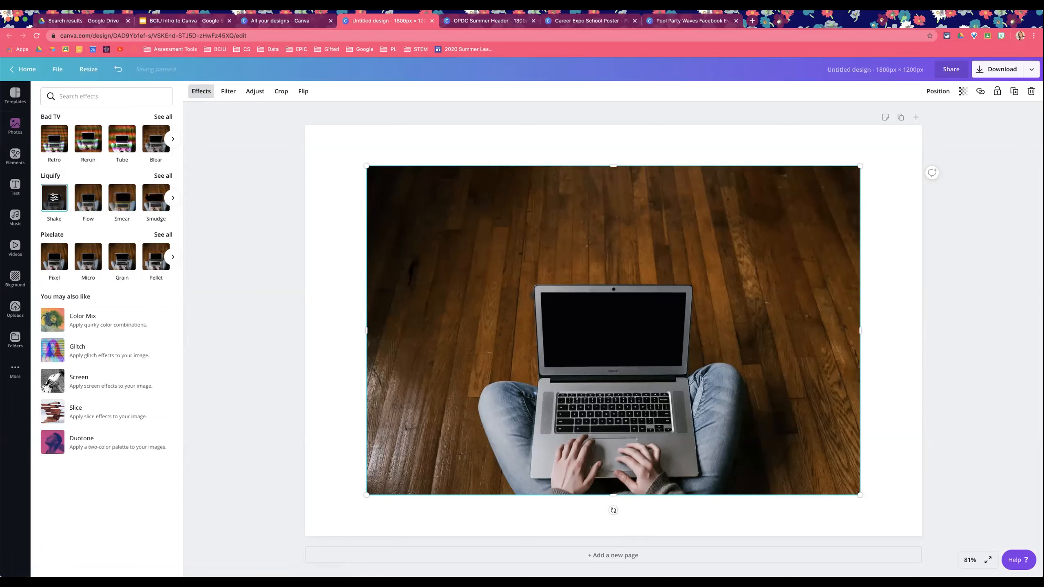
pyautogui.click(62, 264)
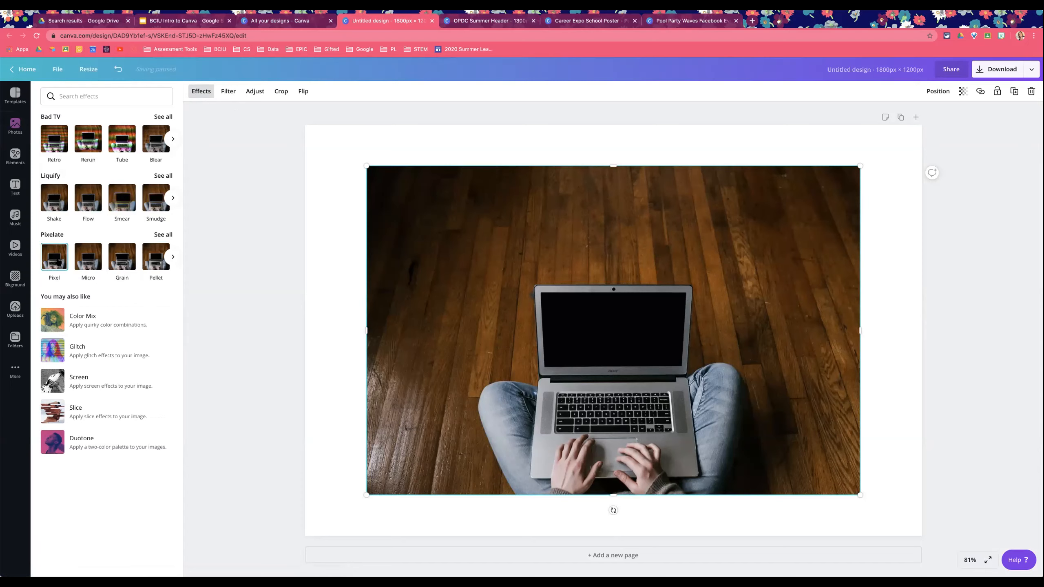
pyautogui.click(77, 252)
pyautogui.click(172, 256)
pyautogui.click(155, 257)
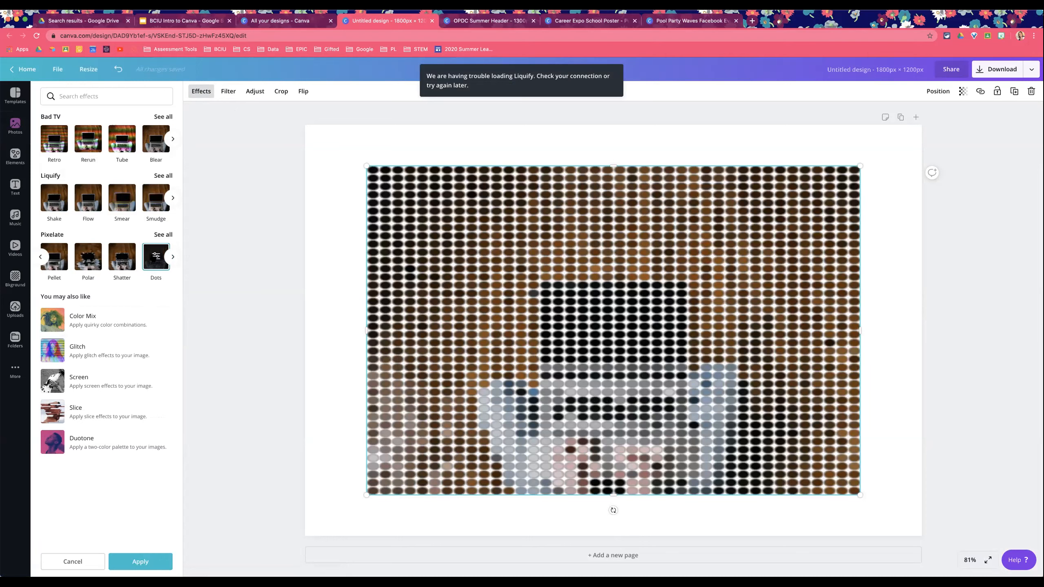
pyautogui.click(155, 257)
pyautogui.click(42, 91)
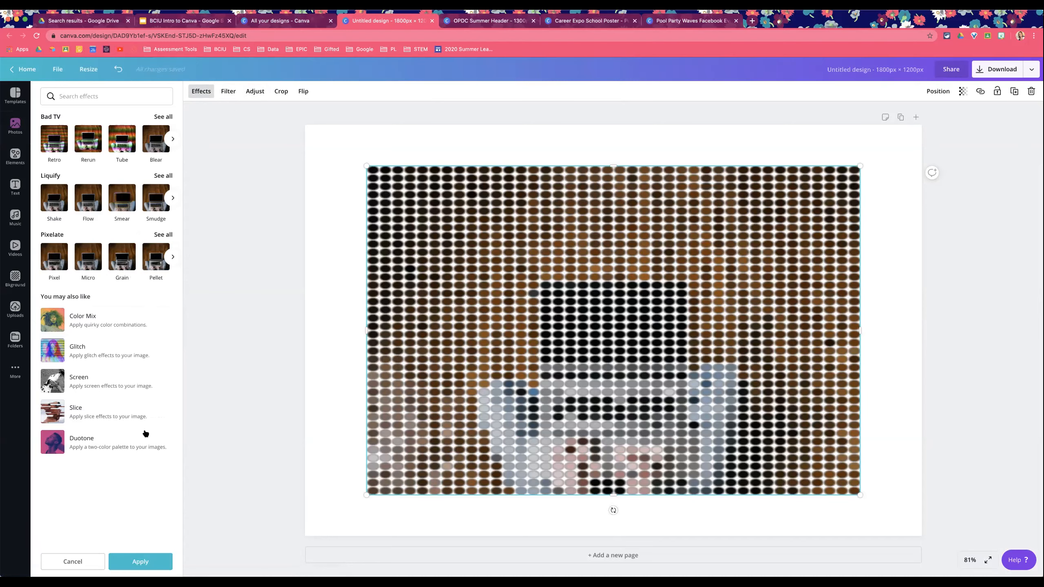
pyautogui.click(74, 561)
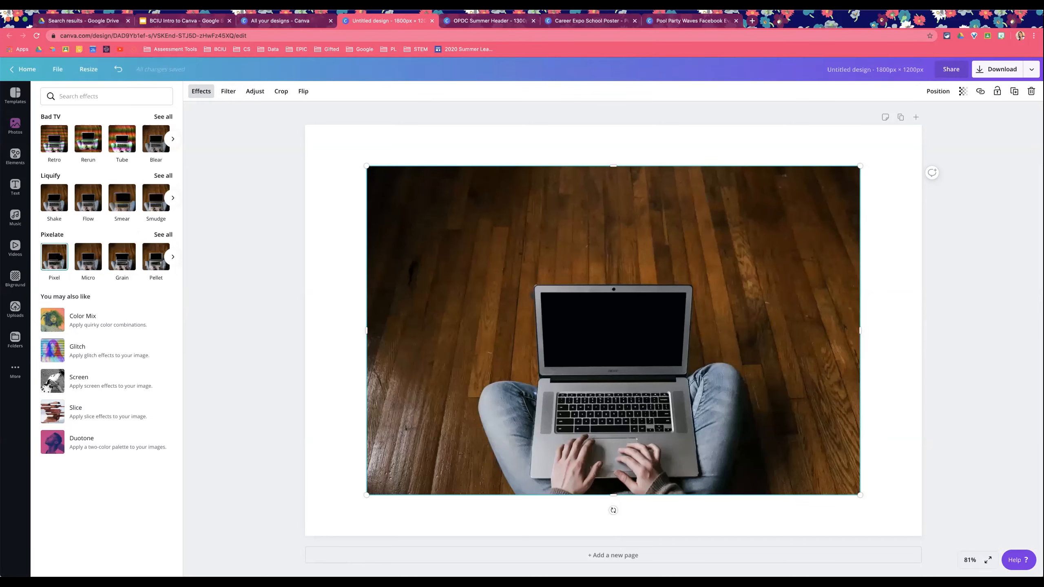
pyautogui.click(54, 256)
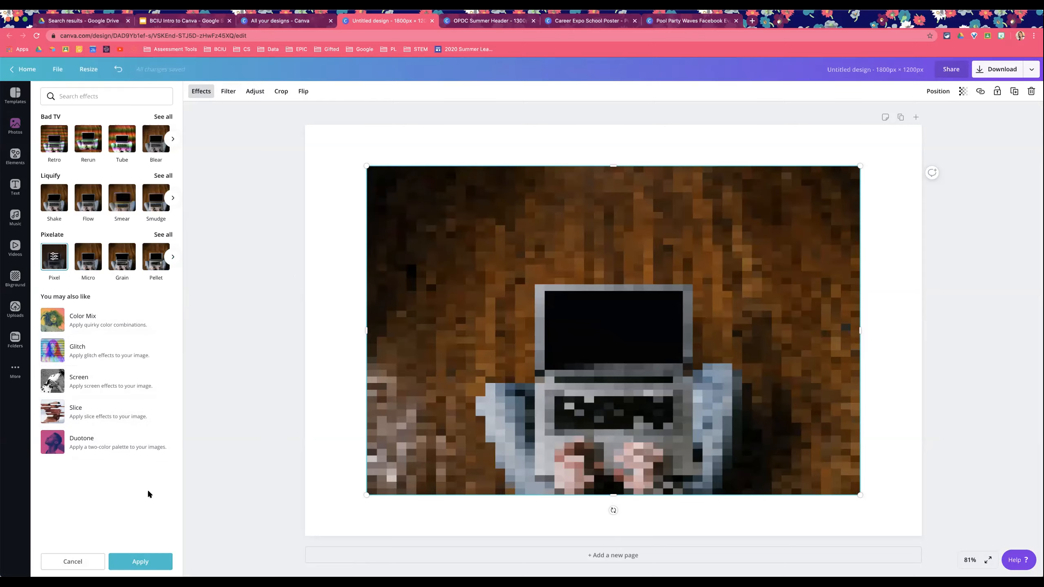
pyautogui.click(70, 562)
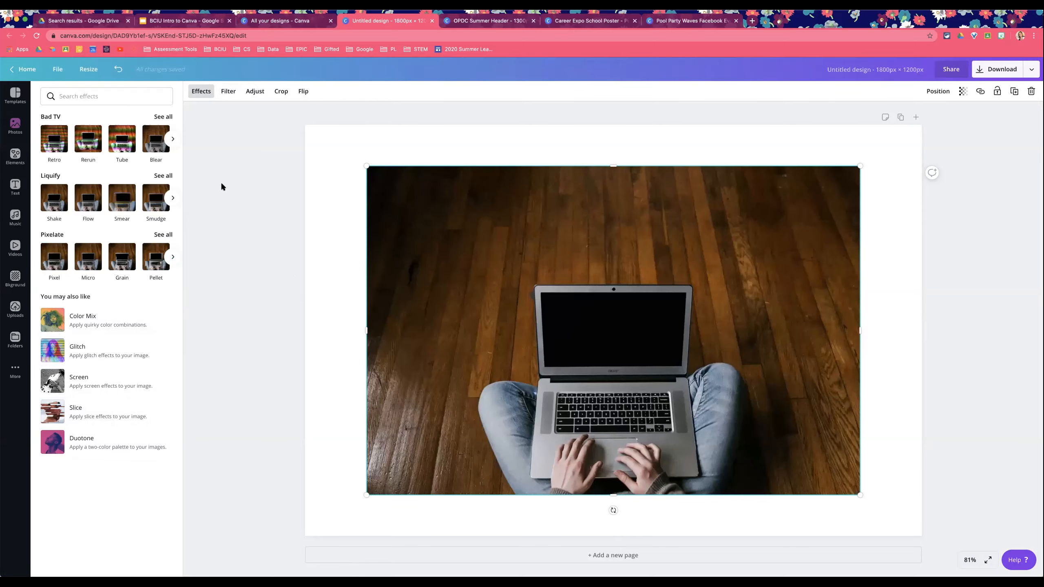
# Step: Delete the laptop photo and search the elements library for portfolio graphics
pyautogui.press('Delete')
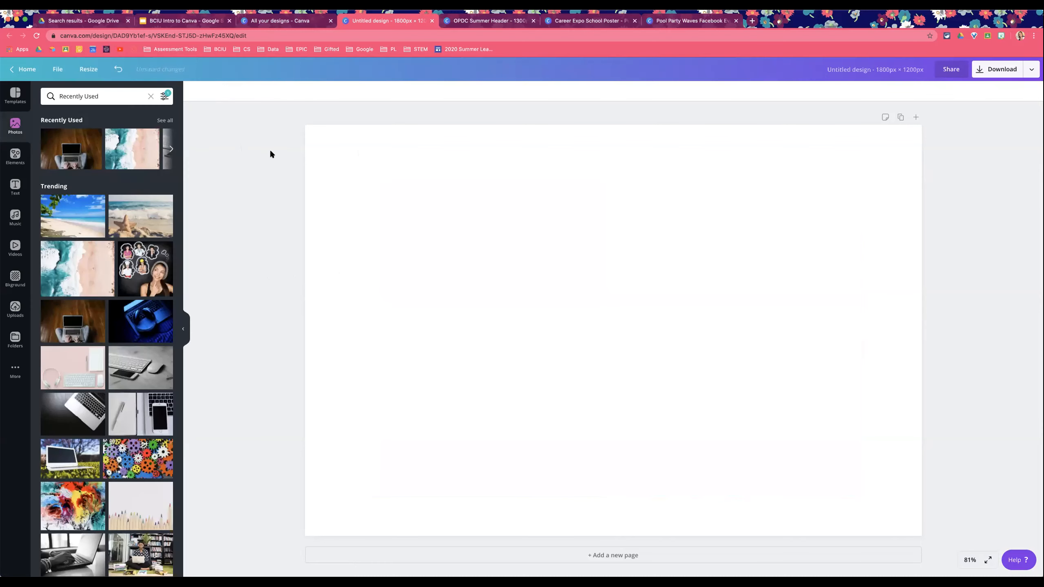
pyautogui.click(15, 154)
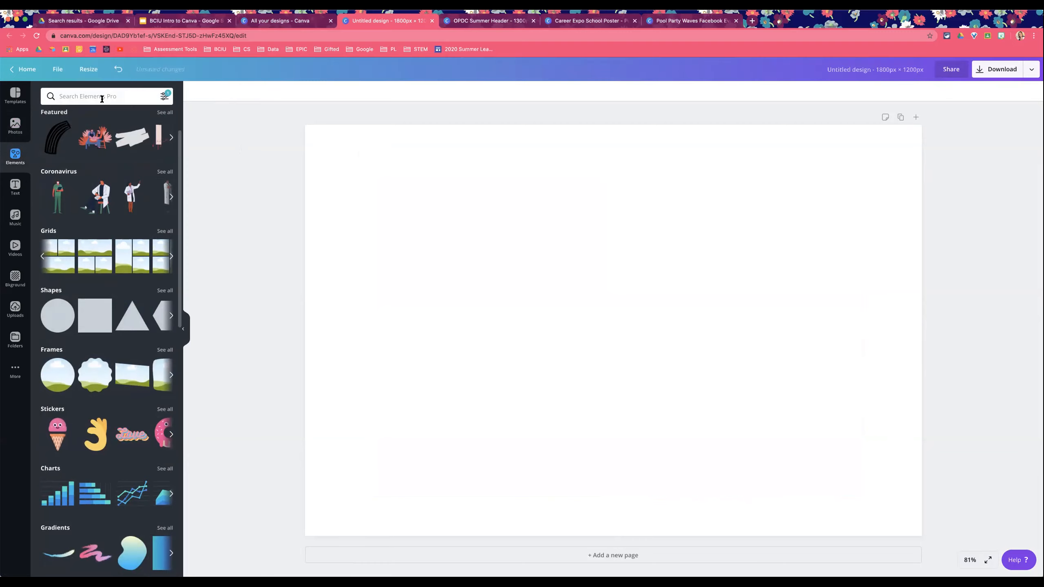
pyautogui.click(102, 97)
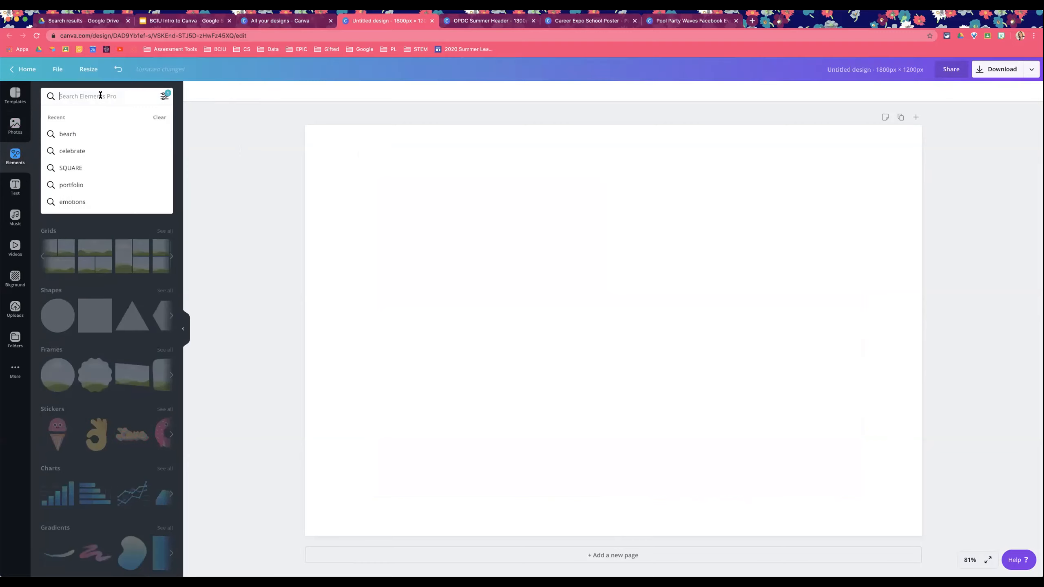
pyautogui.click(74, 185)
pyautogui.scroll(-9, 107, 193)
pyautogui.scroll(-5, 100, 209)
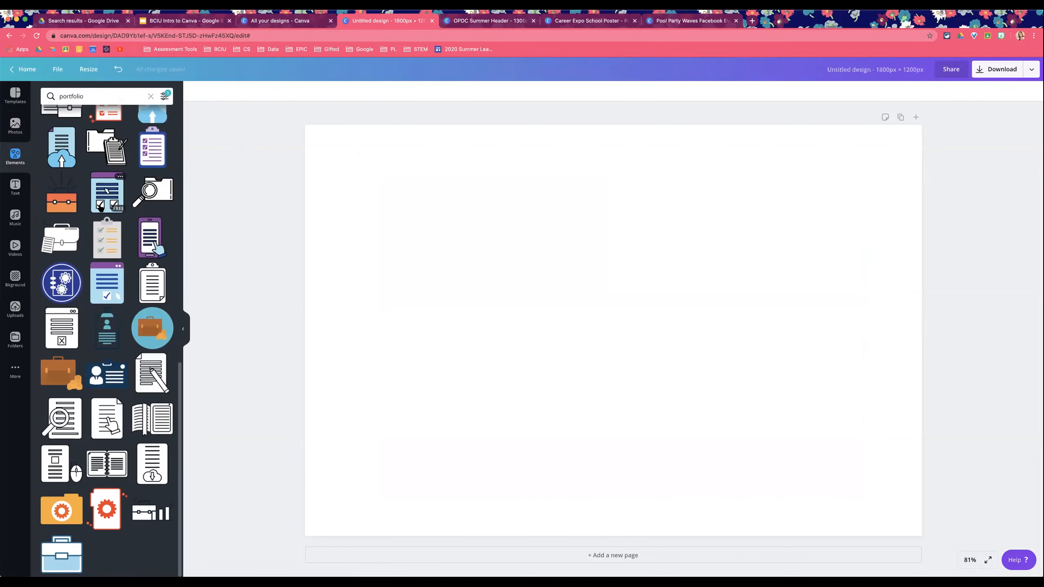
pyautogui.scroll(14, 101, 205)
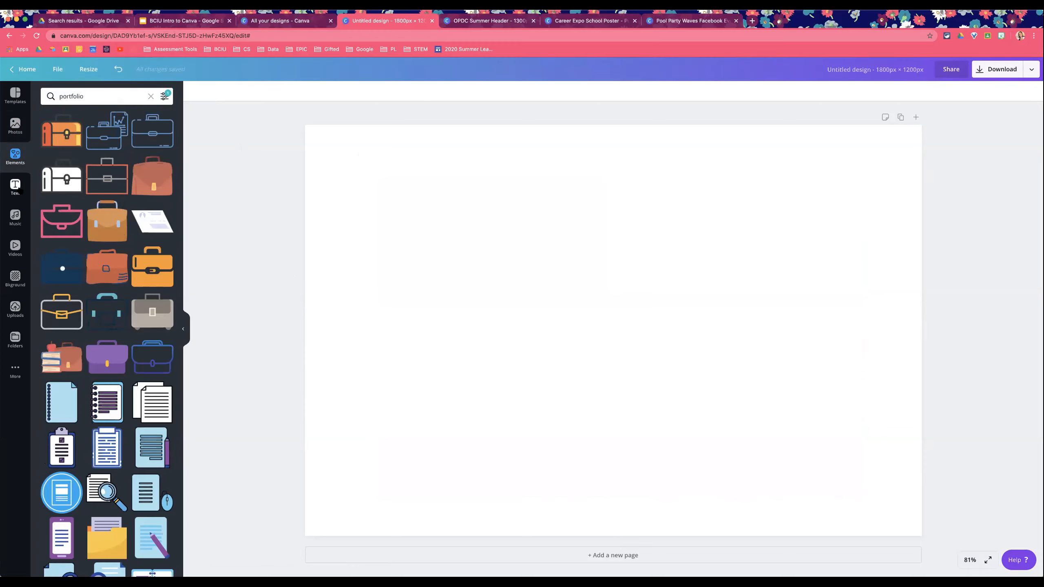
# Step: Add a heading, body text and subheading, plus the Happy New Year text combination, to the page
pyautogui.click(16, 186)
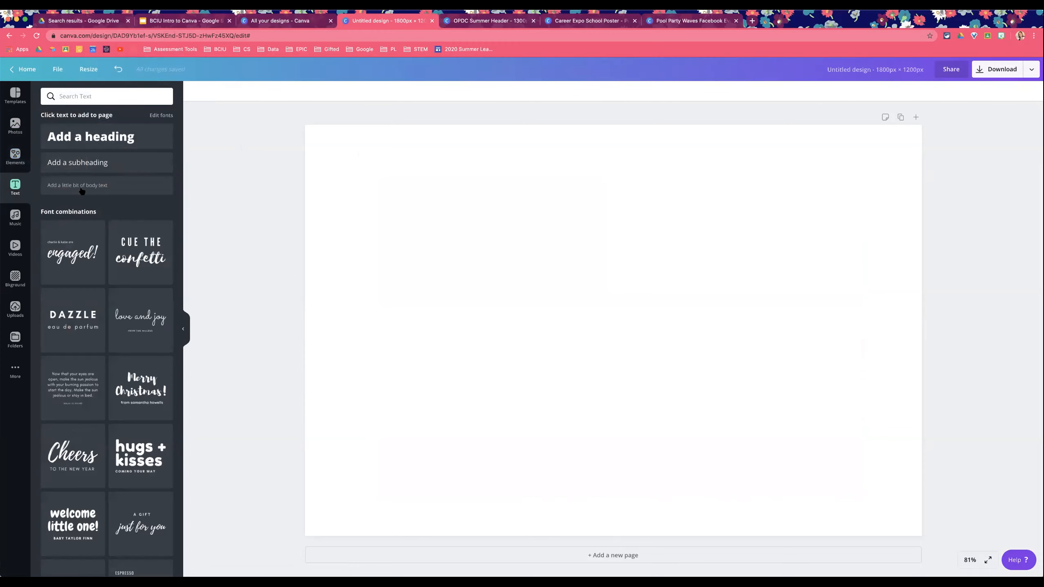
pyautogui.click(95, 140)
pyautogui.click(111, 183)
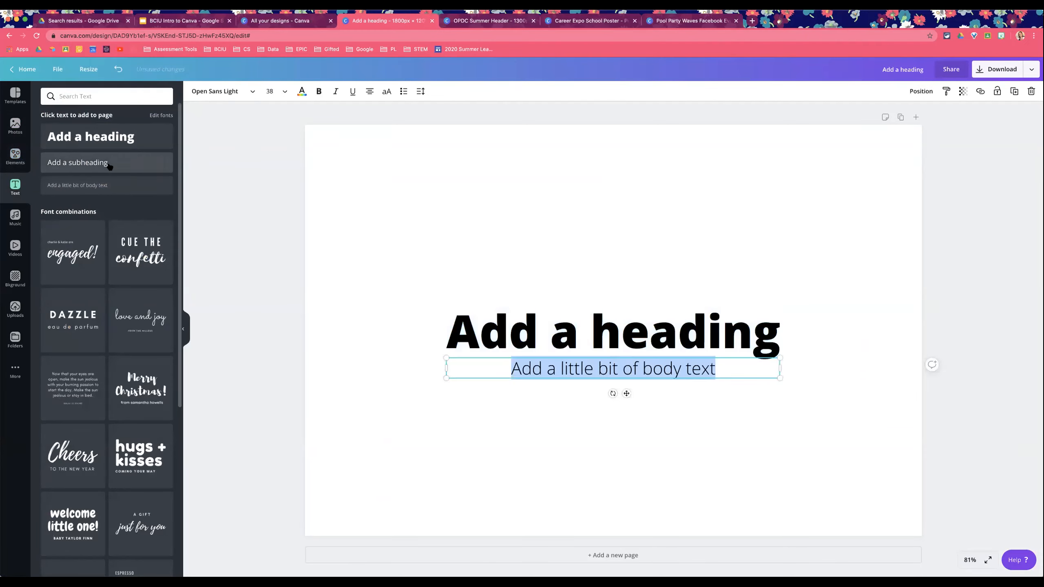
pyautogui.click(110, 164)
pyautogui.scroll(-15, 132, 227)
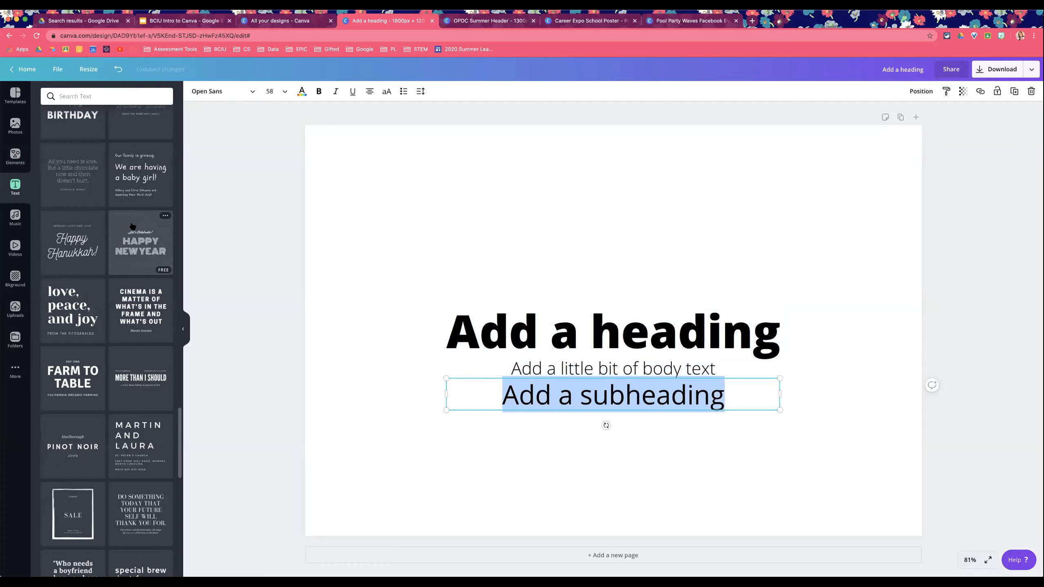
pyautogui.click(133, 267)
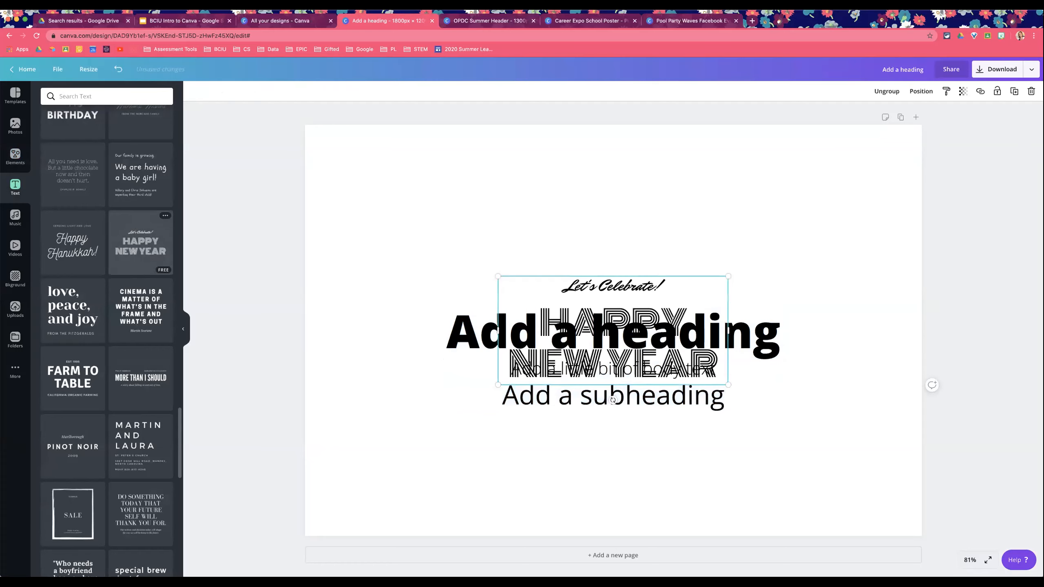
# Step: Add the Video Game Blockbuster music track to the design and play it
pyautogui.click(16, 218)
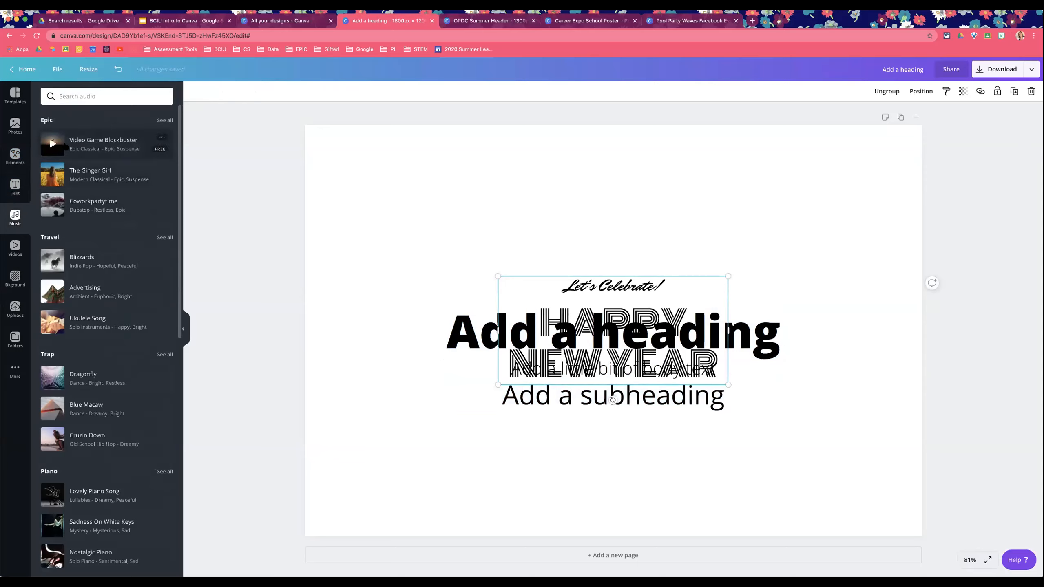
pyautogui.click(84, 145)
pyautogui.click(53, 144)
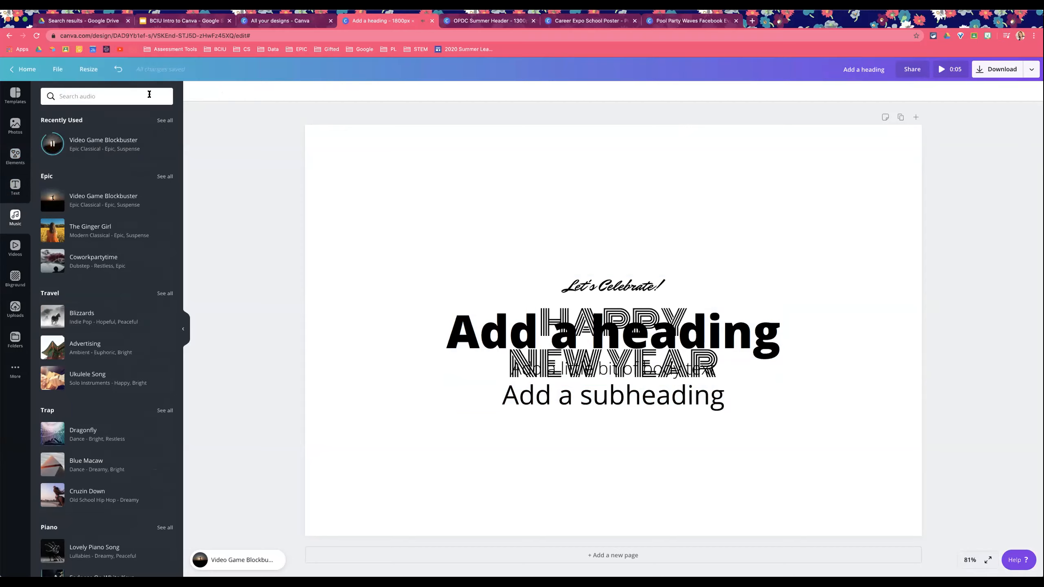
pyautogui.click(52, 144)
# Step: Move the Happy New Year text combination up above the heading
pyautogui.click(647, 303)
pyautogui.moveTo(647, 303); pyautogui.dragTo(640, 203)
# Step: Open the Cinematic music category, add the Cinematic Quest track and play it
pyautogui.moveTo(113, 197)
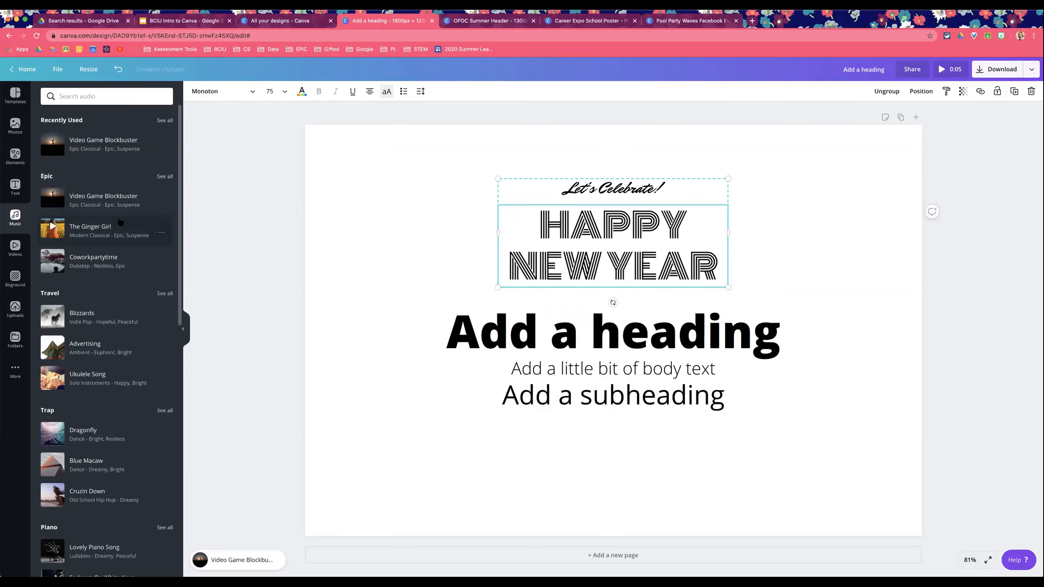
pyautogui.scroll(-1, 119, 223)
pyautogui.scroll(-15, 120, 222)
pyautogui.scroll(-3, 119, 221)
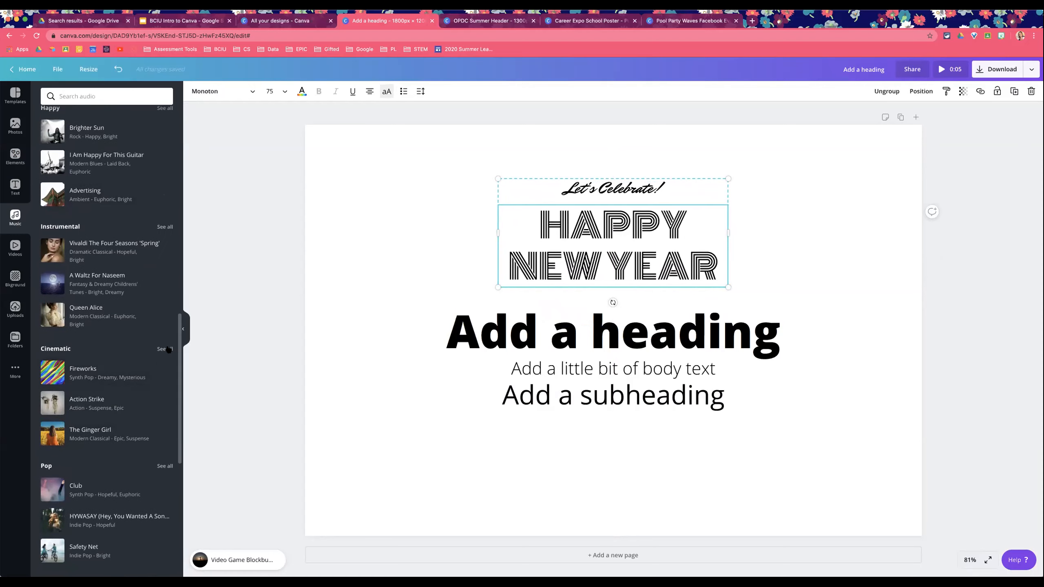
pyautogui.click(164, 348)
pyautogui.scroll(-3, 136, 291)
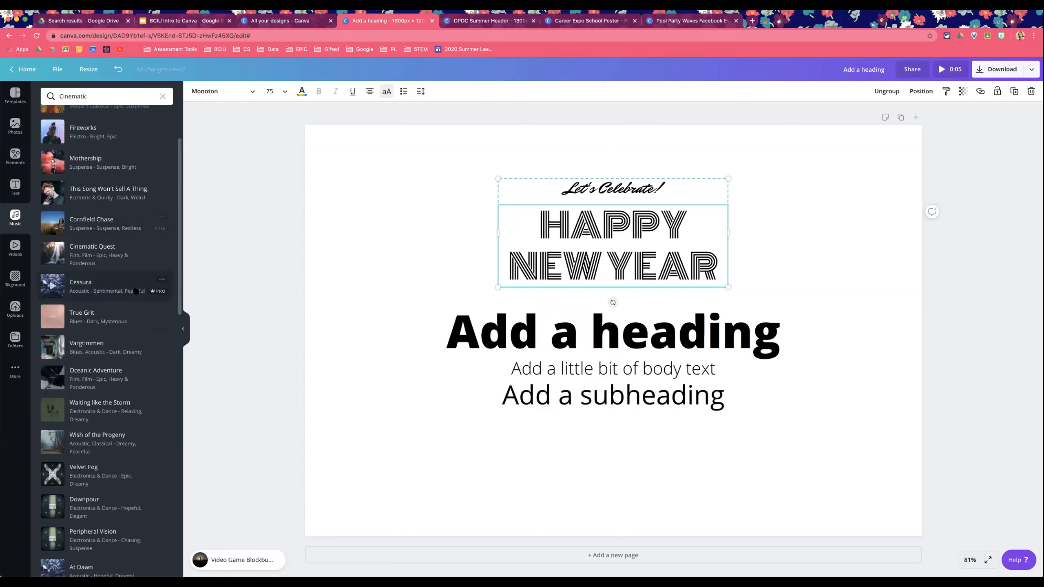
pyautogui.click(104, 264)
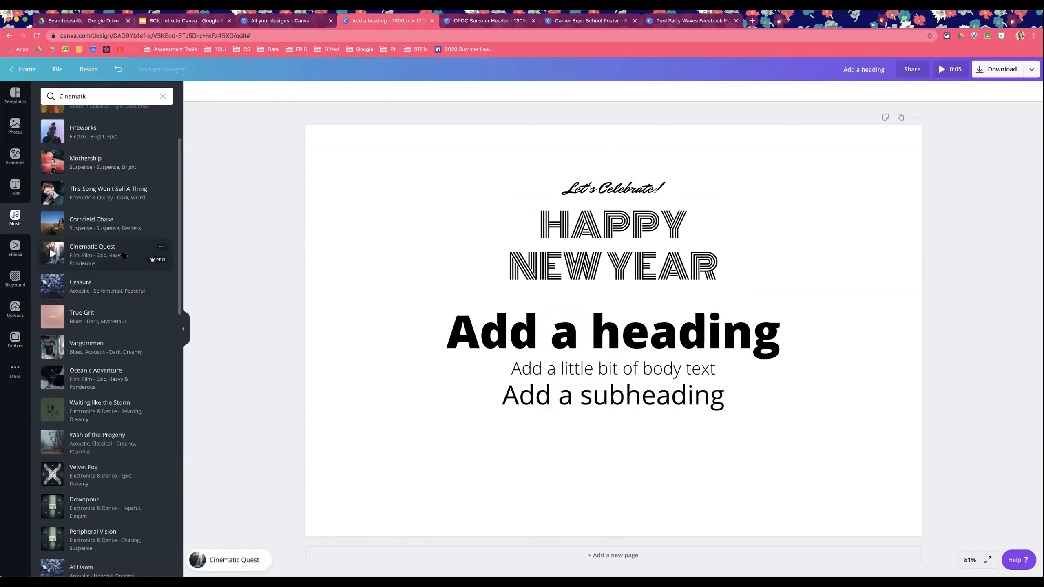
pyautogui.click(53, 255)
pyautogui.click(161, 247)
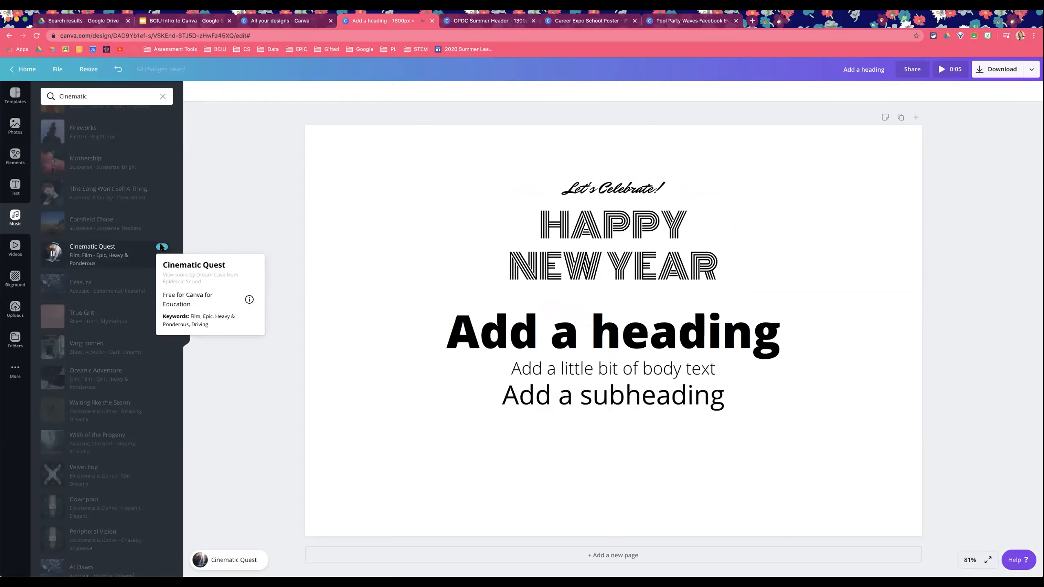
pyautogui.click(53, 256)
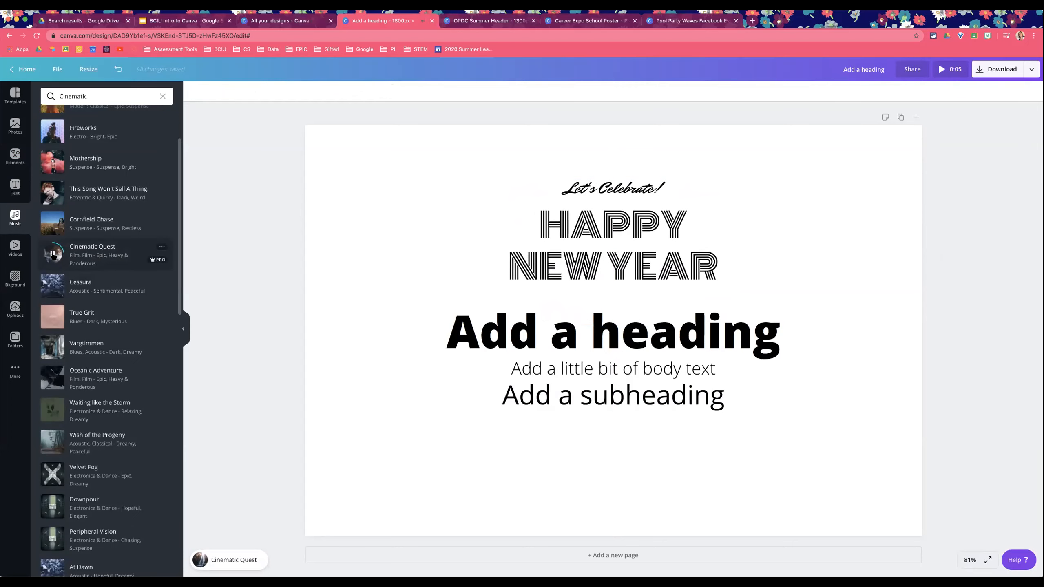
# Step: Open the added Cinematic Quest track's timeline and pause playback
pyautogui.scroll(-8, 148, 327)
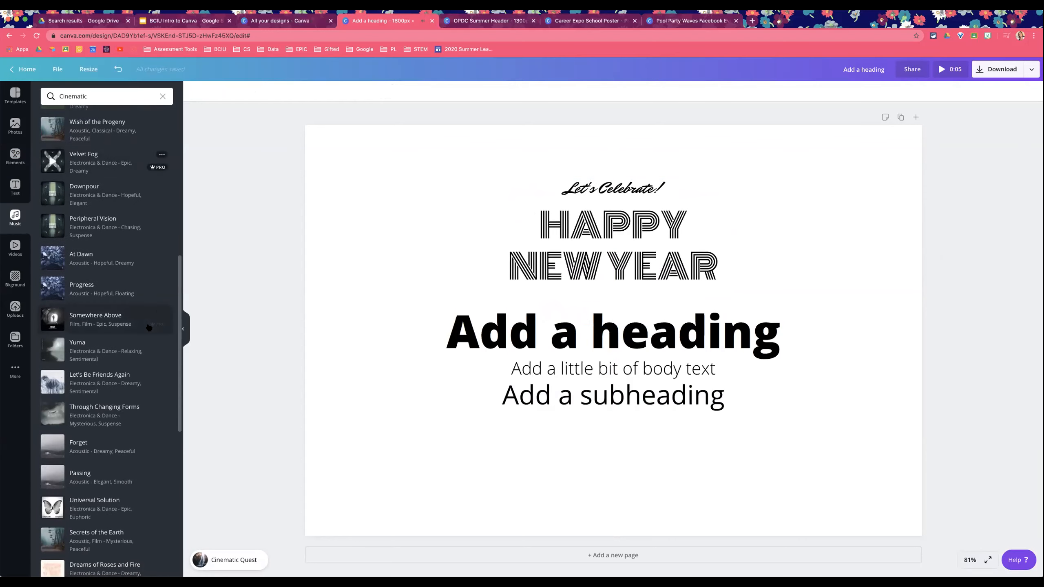
pyautogui.click(229, 560)
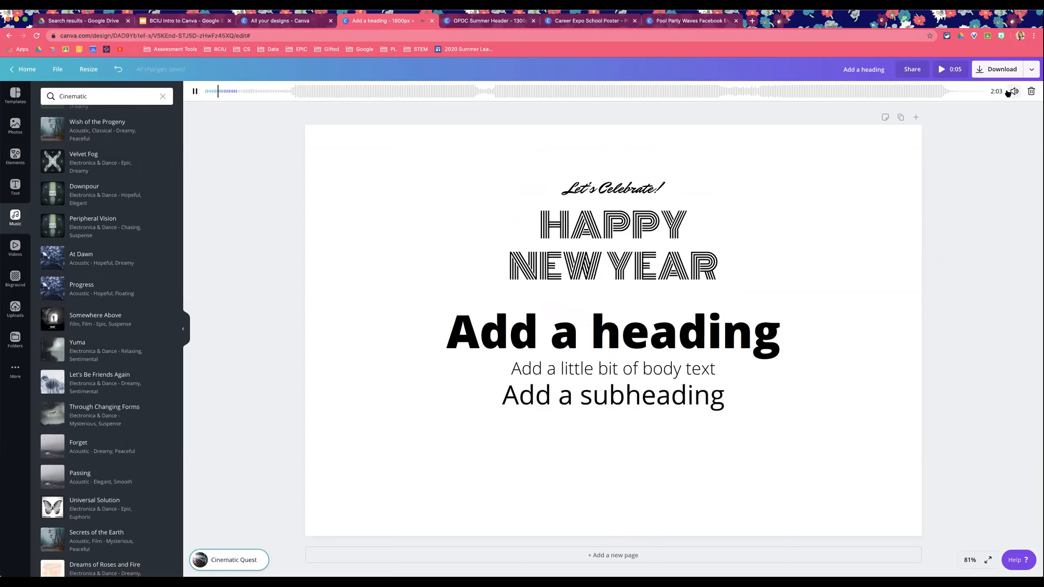
pyautogui.click(195, 91)
# Step: Switch to the BCIU Intro to Canva slides and present from the selected slide, advancing one slide
pyautogui.click(184, 21)
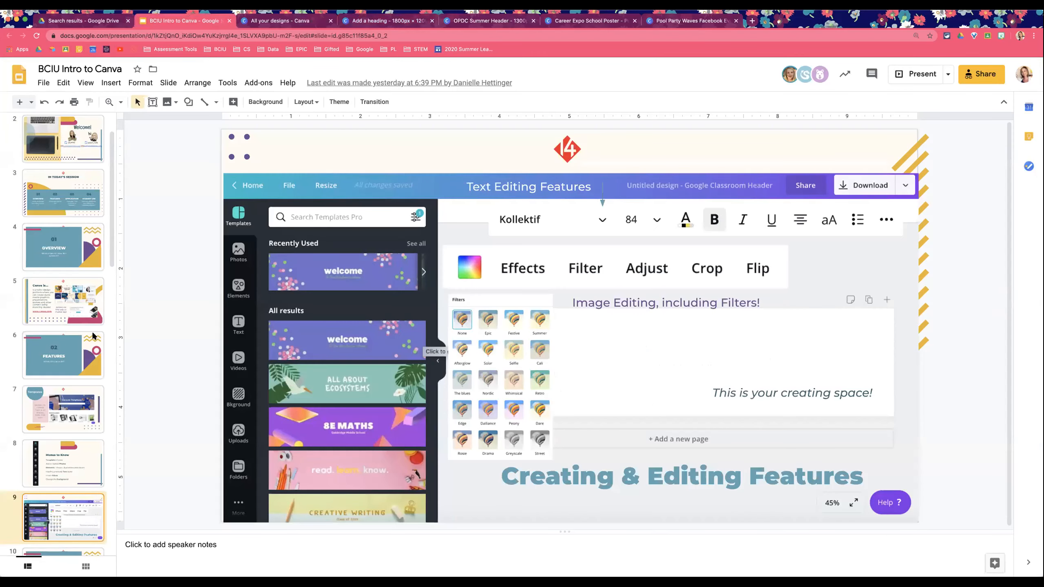
pyautogui.scroll(-5, 92, 335)
pyautogui.click(58, 367)
pyautogui.click(918, 74)
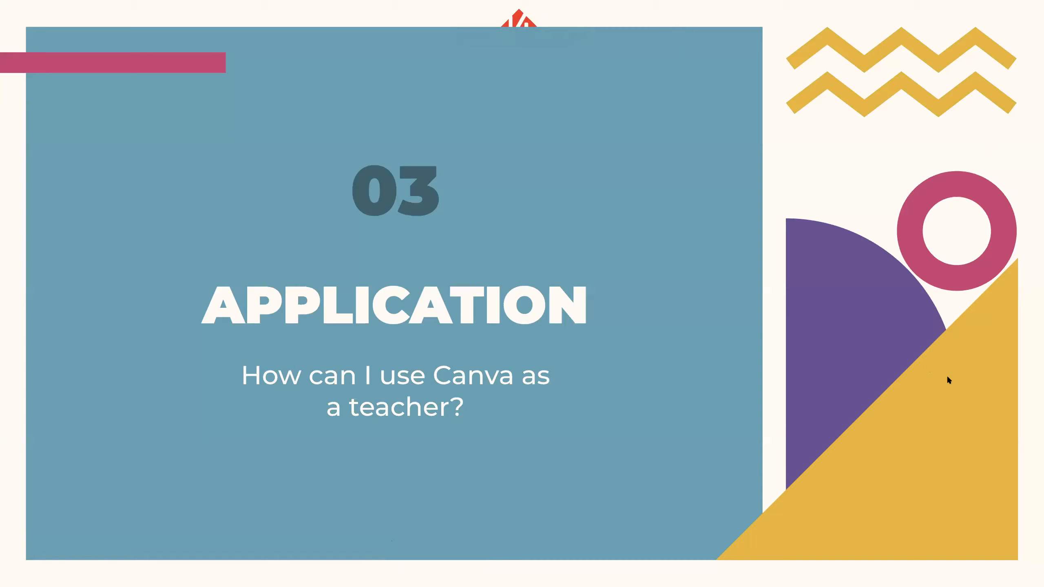
pyautogui.click(1003, 326)
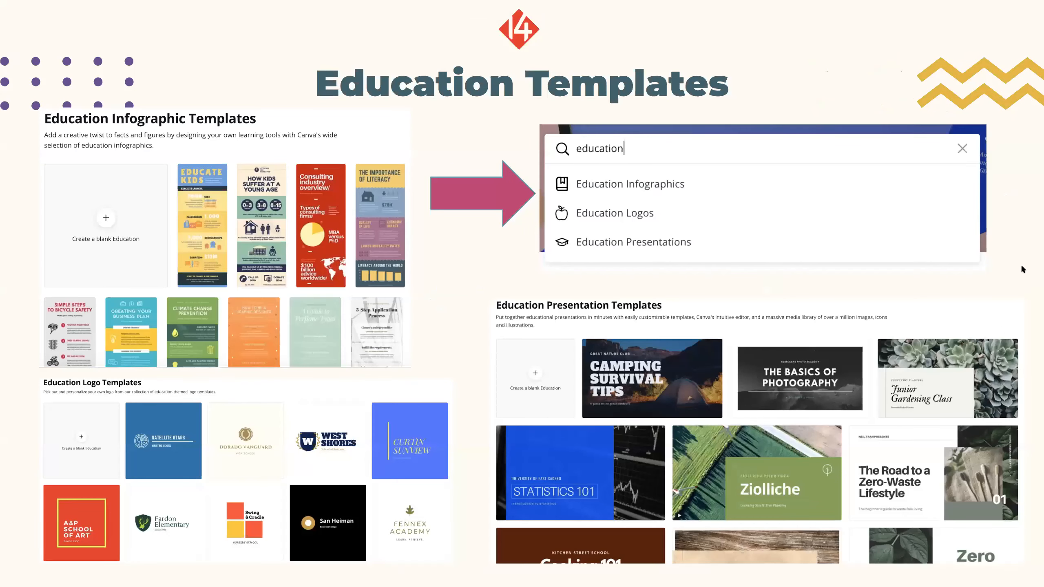